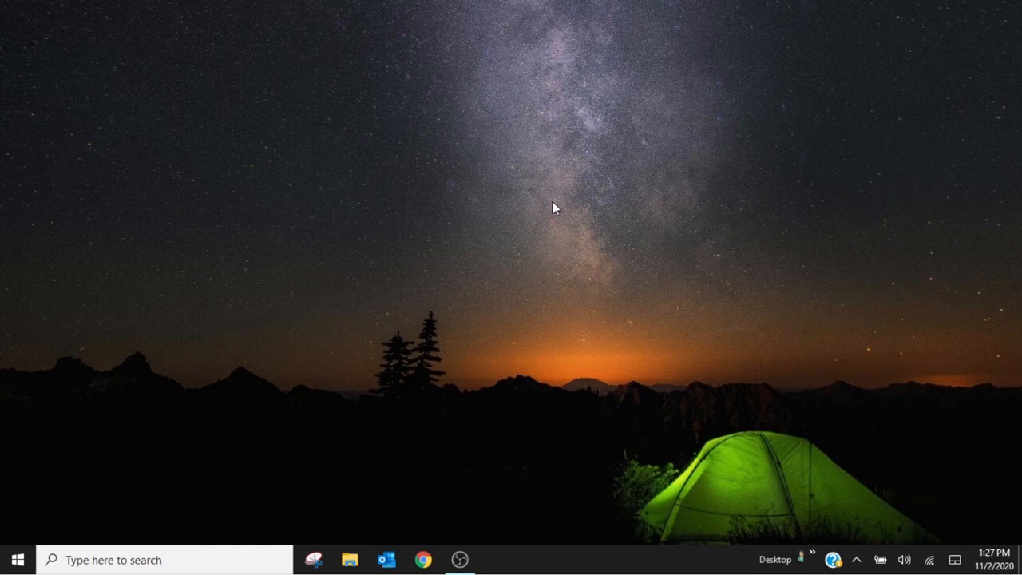
Step: Search for and launch Settings, then go to the Apps page
{"action": "left_click", "coordinate": [124, 559]}
{"action": "type", "text": "settings"}
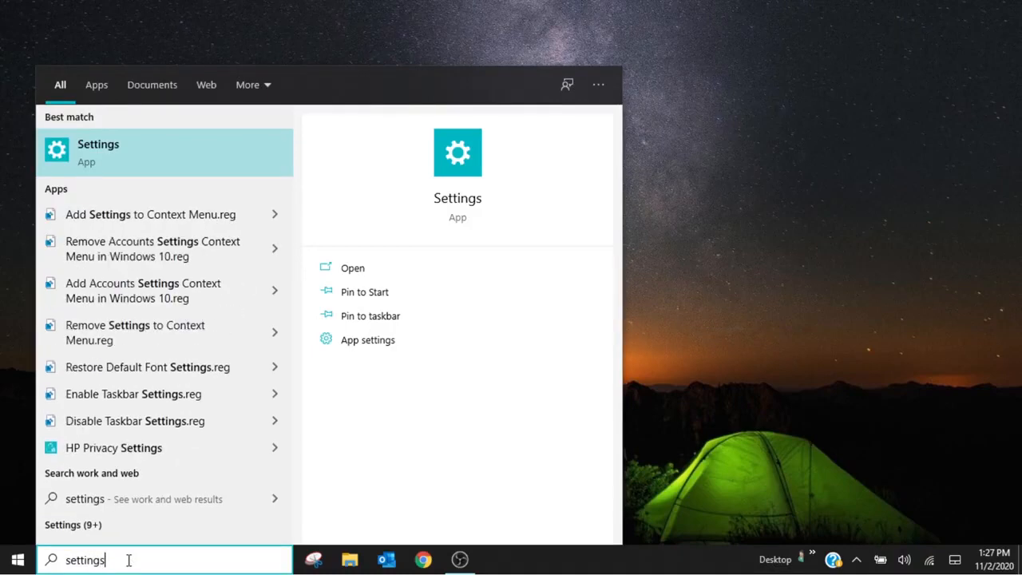
{"action": "left_click", "coordinate": [124, 149]}
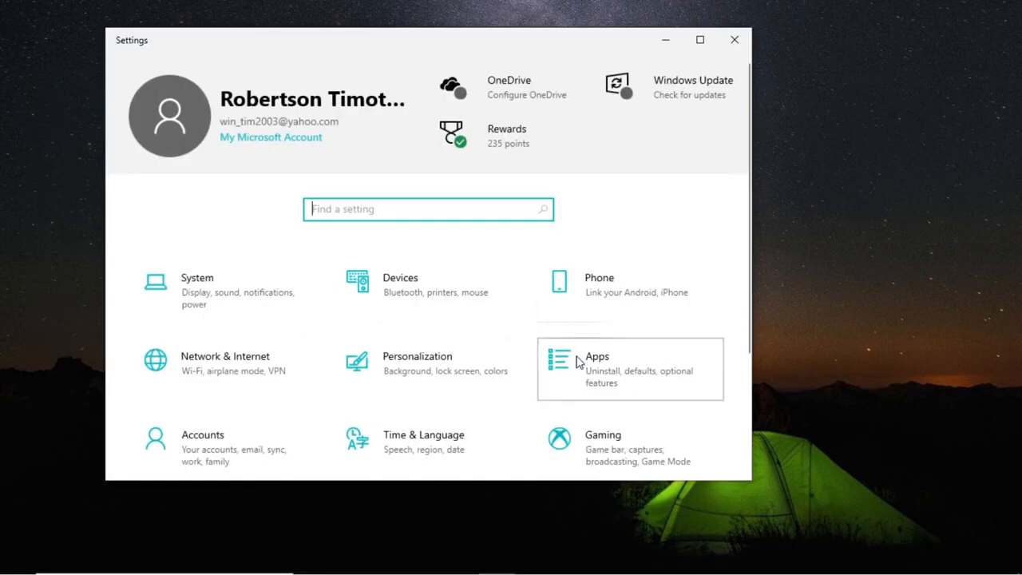
{"action": "left_click", "coordinate": [579, 361]}
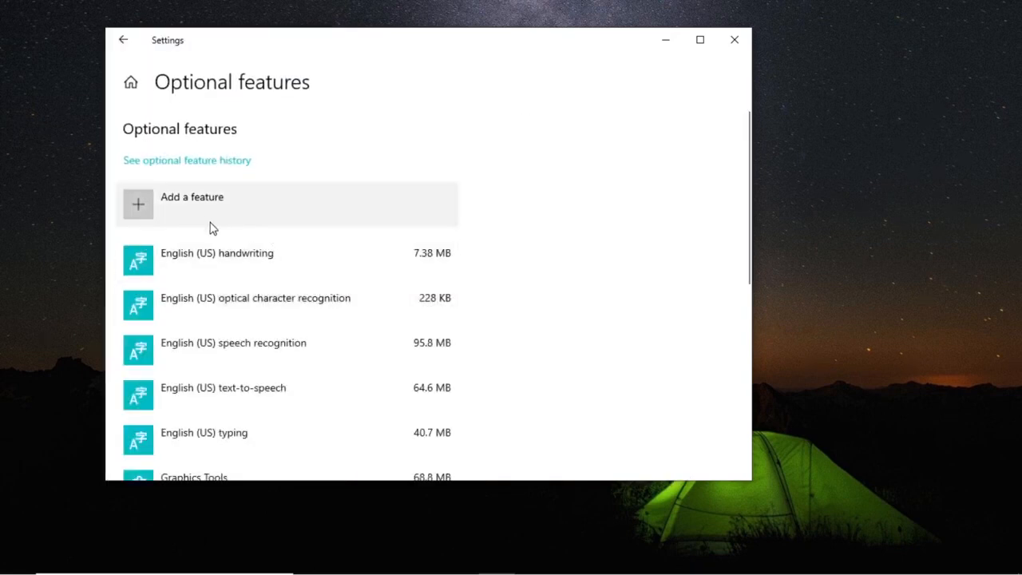
{"action": "scroll", "coordinate": [213, 228], "scroll_direction": "down", "scroll_amount": 5}
{"action": "scroll", "coordinate": [247, 346], "scroll_direction": "up", "scroll_amount": 2}
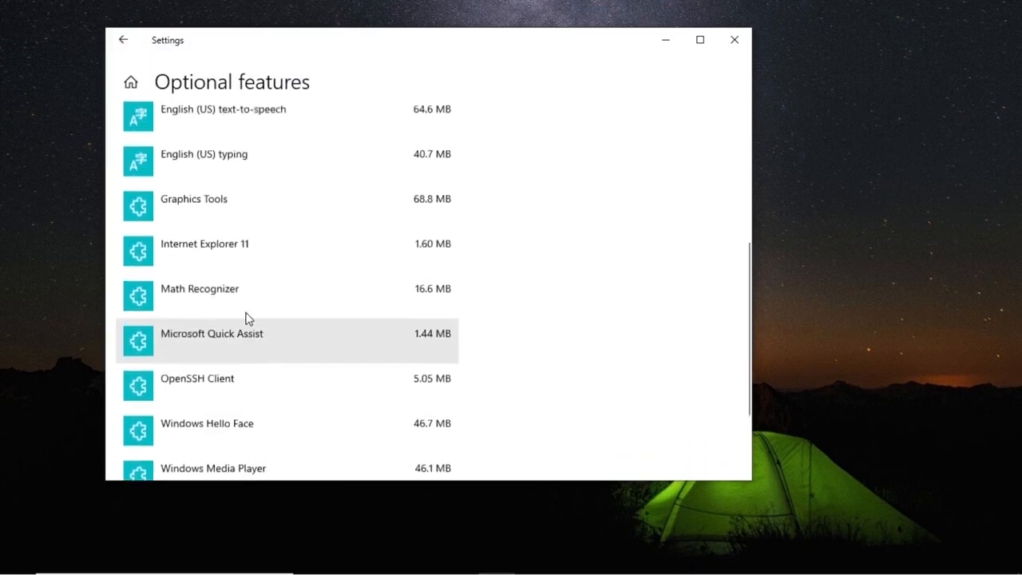
{"action": "scroll", "coordinate": [247, 313], "scroll_direction": "up", "scroll_amount": 5}
Step: Install the Simple Network Management Protocol (SNMP) optional feature, then close Settings
{"action": "left_click", "coordinate": [142, 201]}
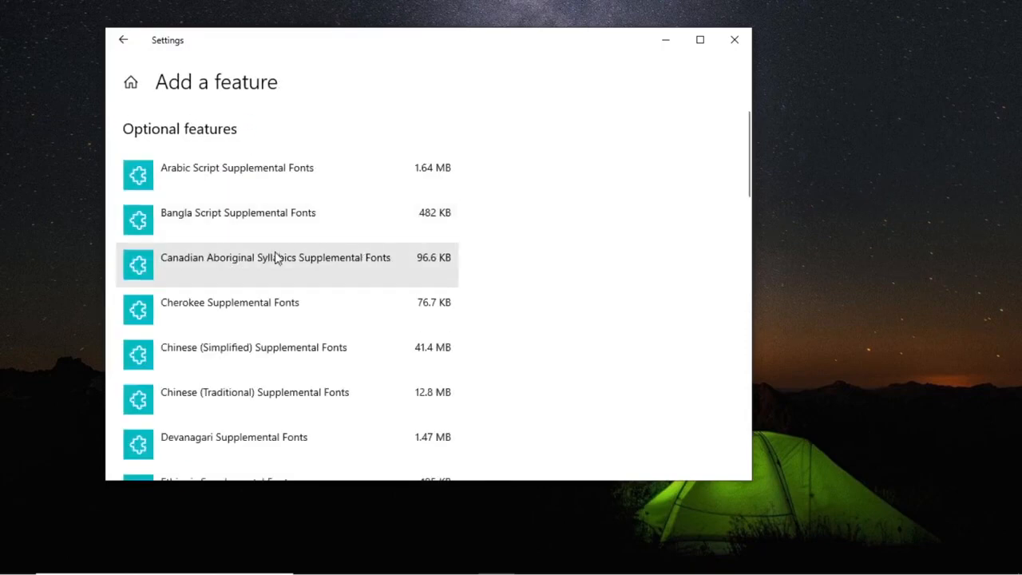
{"action": "scroll", "coordinate": [275, 257], "scroll_direction": "down", "scroll_amount": 8}
{"action": "scroll", "coordinate": [282, 319], "scroll_direction": "down", "scroll_amount": 5}
{"action": "left_click", "coordinate": [217, 264]}
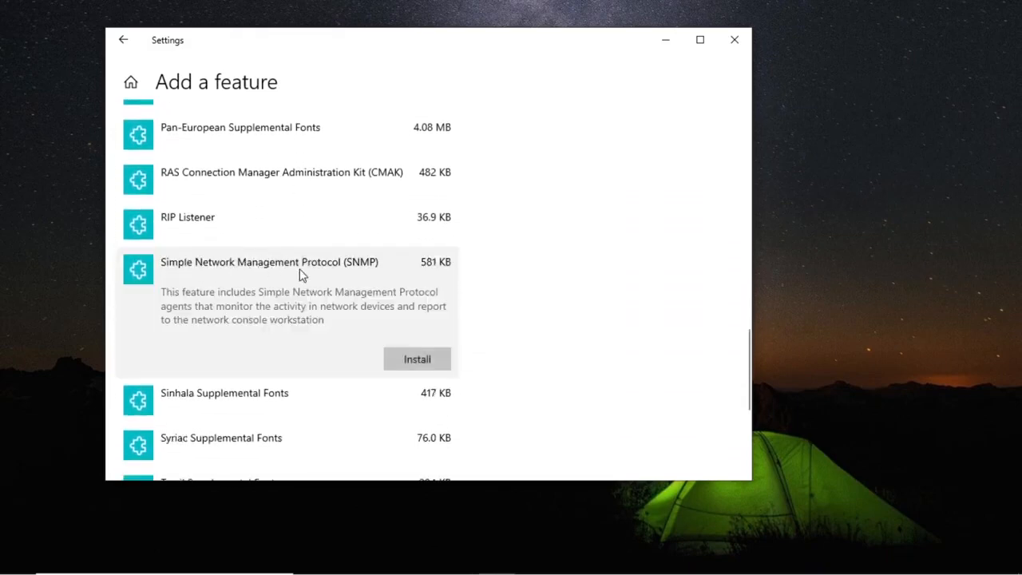
{"action": "left_click", "coordinate": [418, 360]}
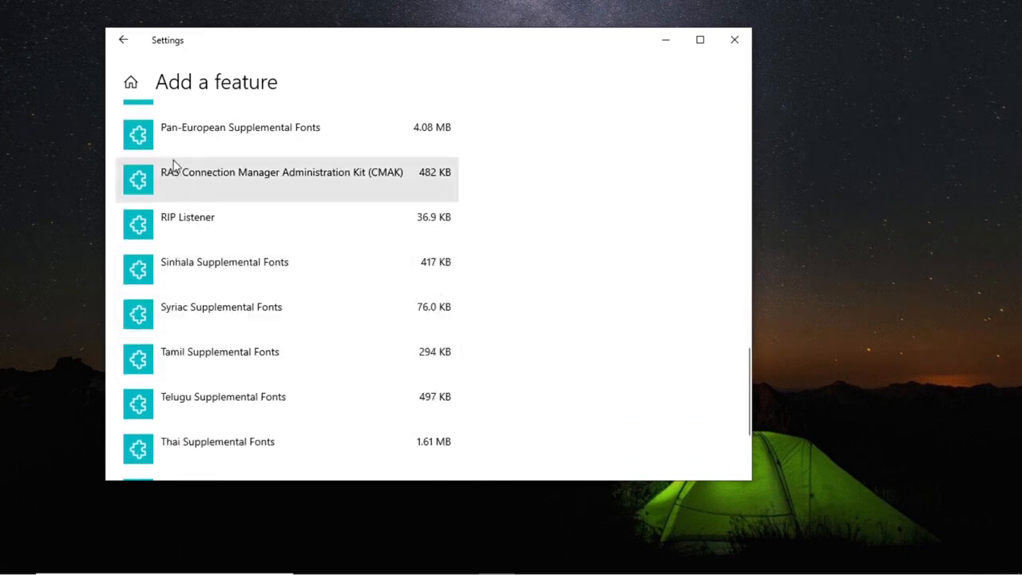
{"action": "scroll", "coordinate": [504, 267], "scroll_direction": "up", "scroll_amount": 10}
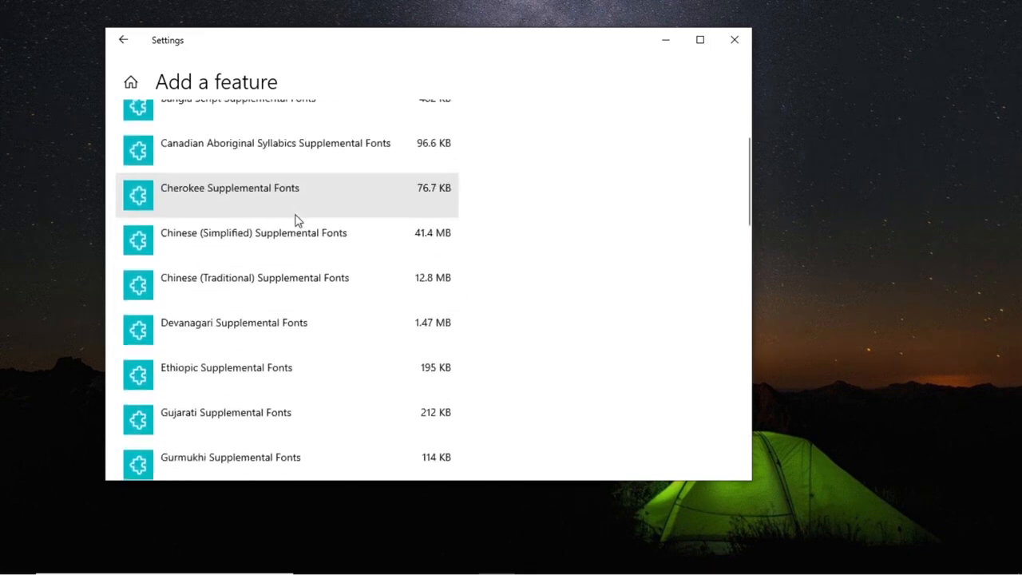
{"action": "scroll", "coordinate": [294, 219], "scroll_direction": "up", "scroll_amount": 2}
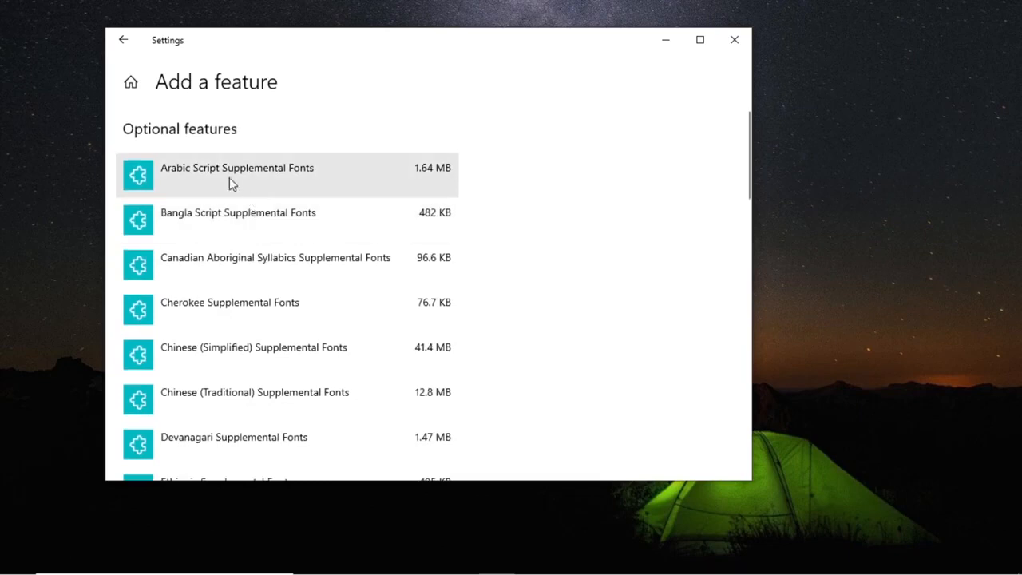
{"action": "left_click", "coordinate": [125, 44]}
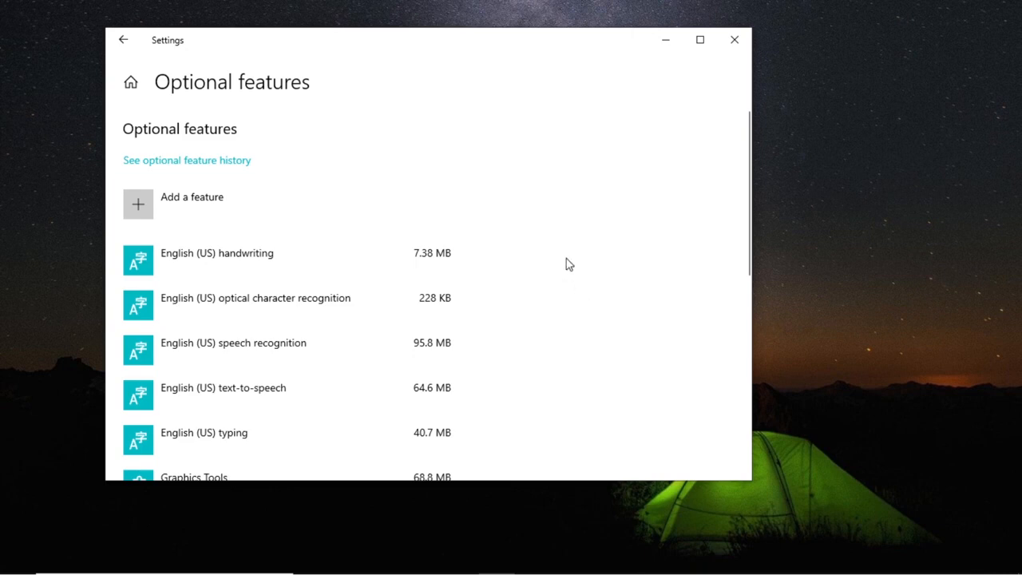
{"action": "left_click", "coordinate": [735, 42]}
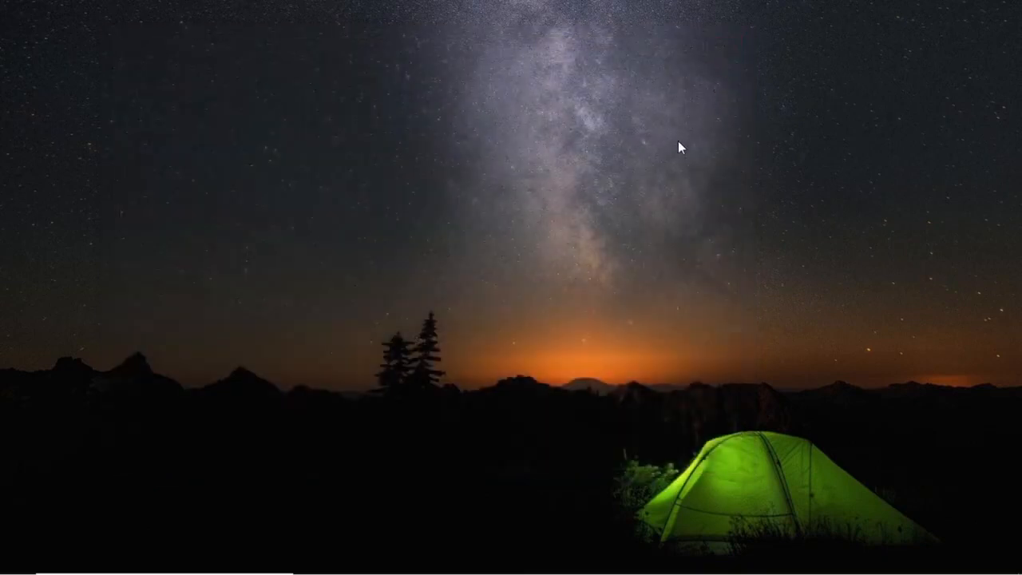
Step: Launch the Services console, jump to 'sn' and open SNMP Service properties
{"action": "left_click", "coordinate": [192, 560]}
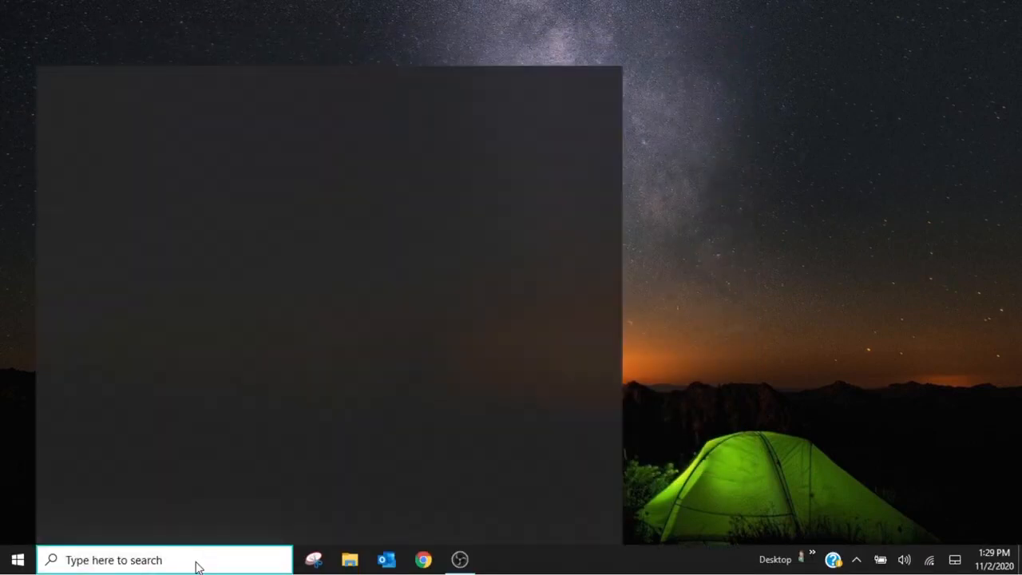
{"action": "type", "text": "s"}
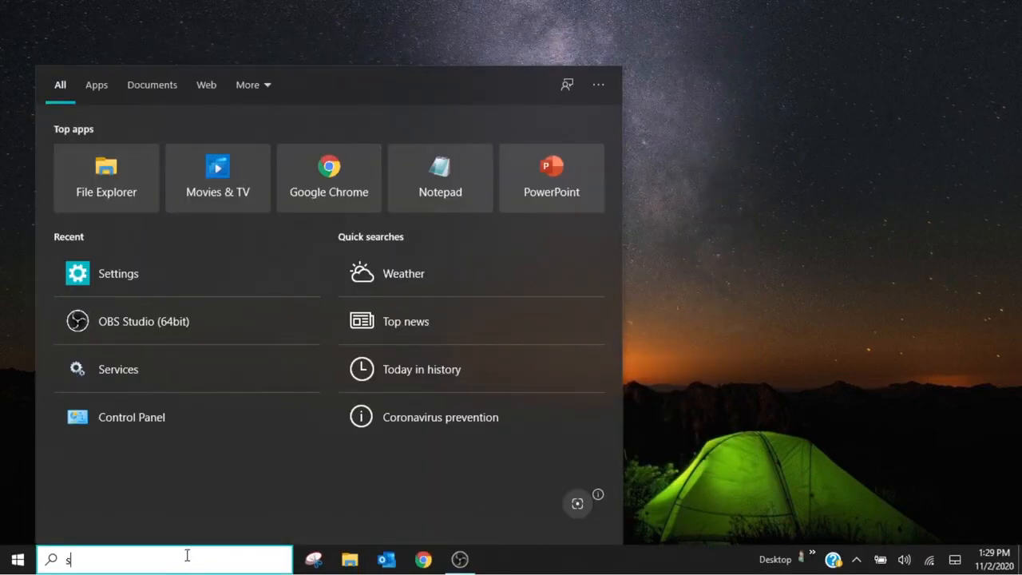
{"action": "type", "text": "ervice"}
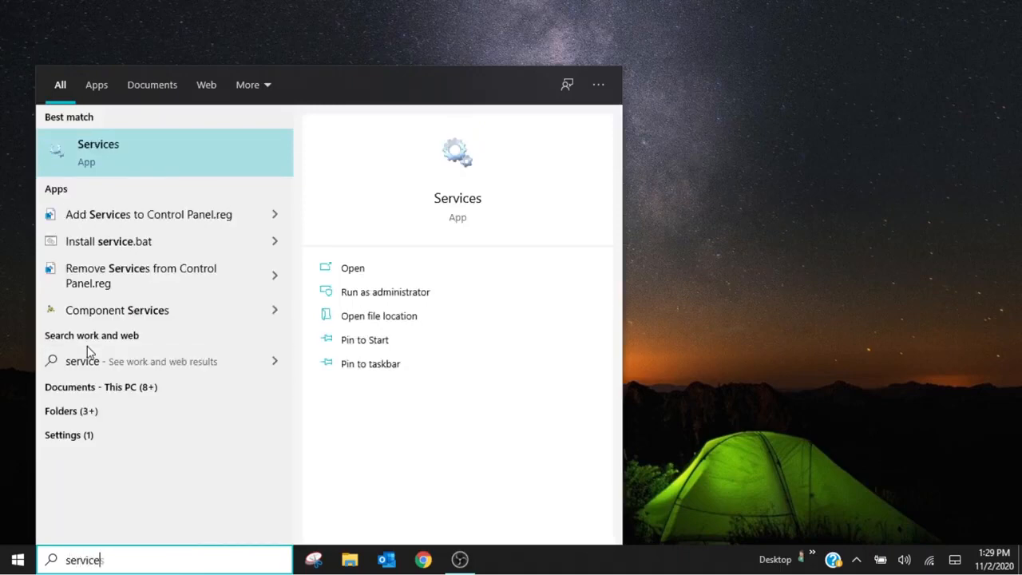
{"action": "left_click", "coordinate": [125, 152]}
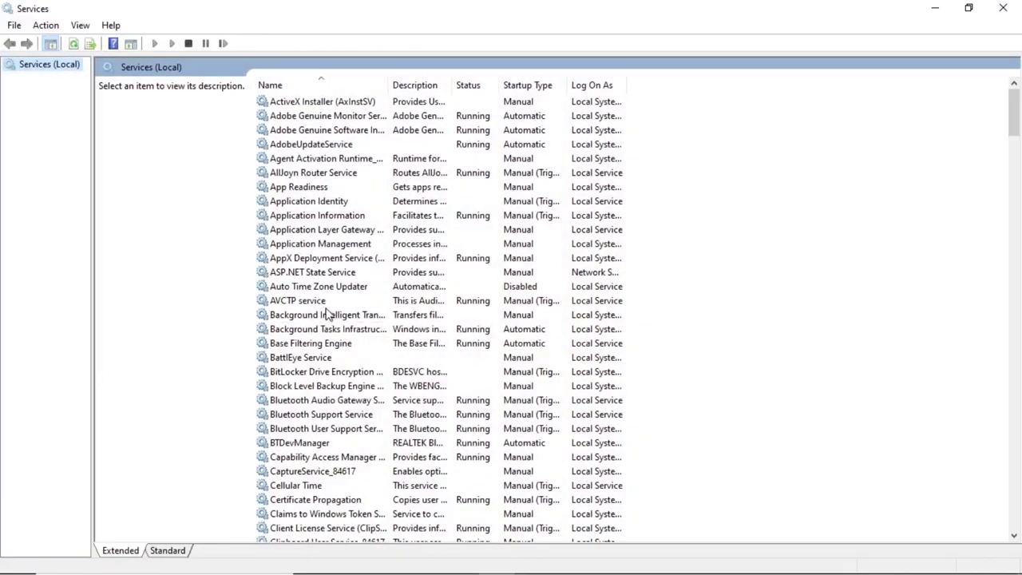
{"action": "left_click", "coordinate": [328, 314]}
{"action": "type", "text": "sn"}
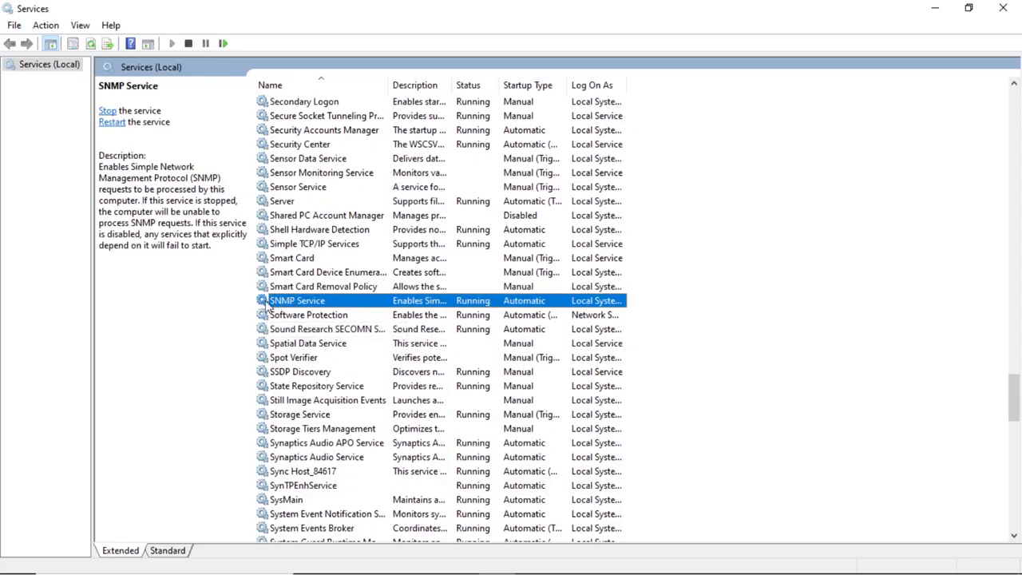
{"action": "double_click", "coordinate": [305, 306]}
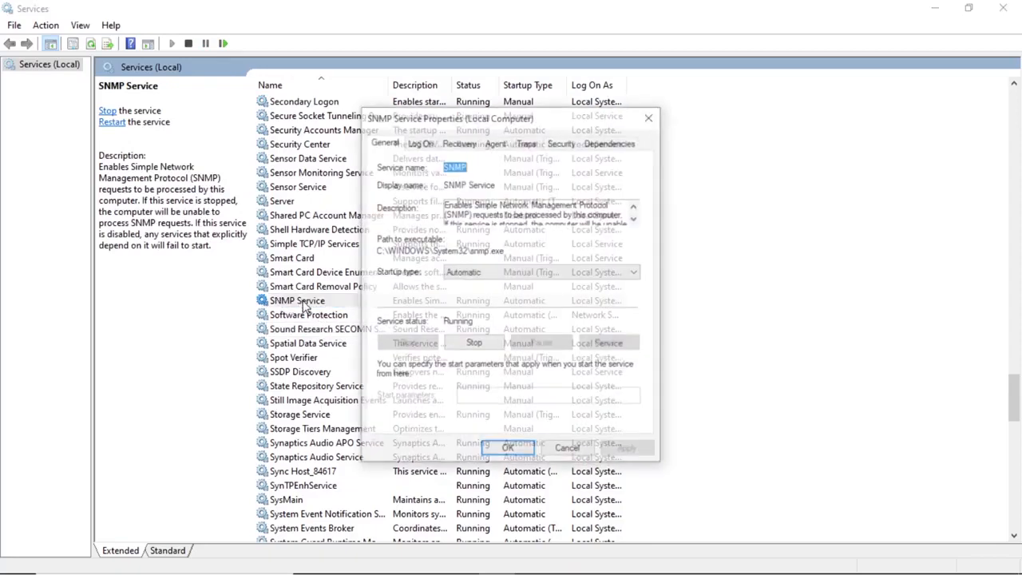
Step: On the SNMP Agent tab, enter the contact name, location Maine, and enable Physical and Datalink services
{"action": "left_click", "coordinate": [461, 145]}
{"action": "left_click", "coordinate": [492, 146]}
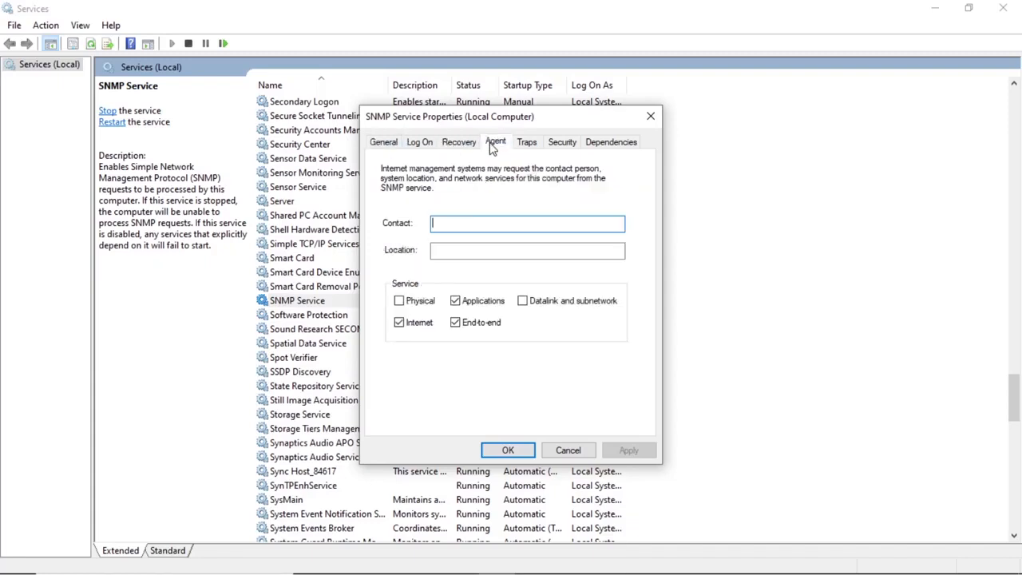
{"action": "key", "text": "Tab"}
{"action": "type", "text": "Maine"}
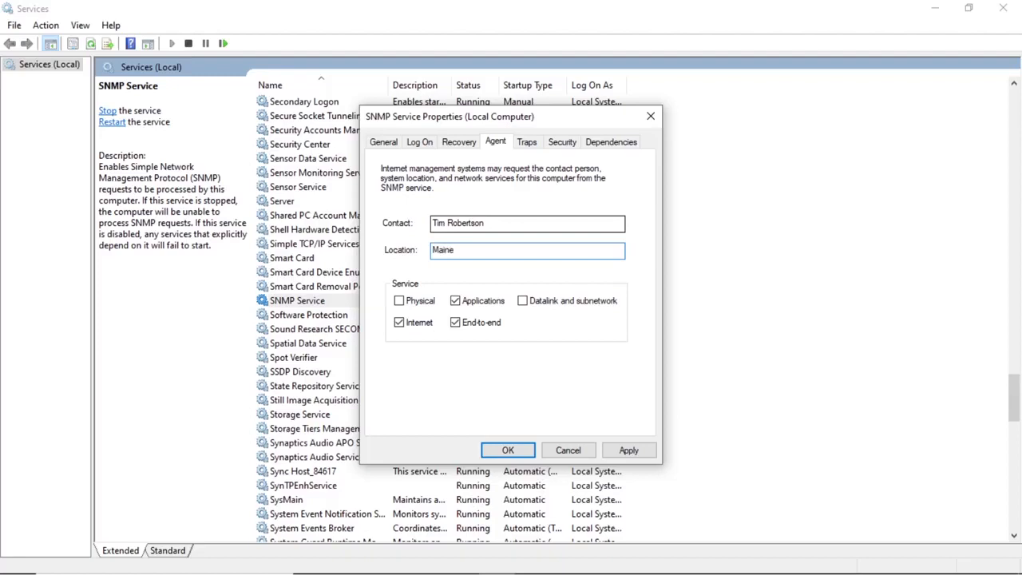
{"action": "left_click", "coordinate": [399, 301]}
{"action": "left_click", "coordinate": [522, 301]}
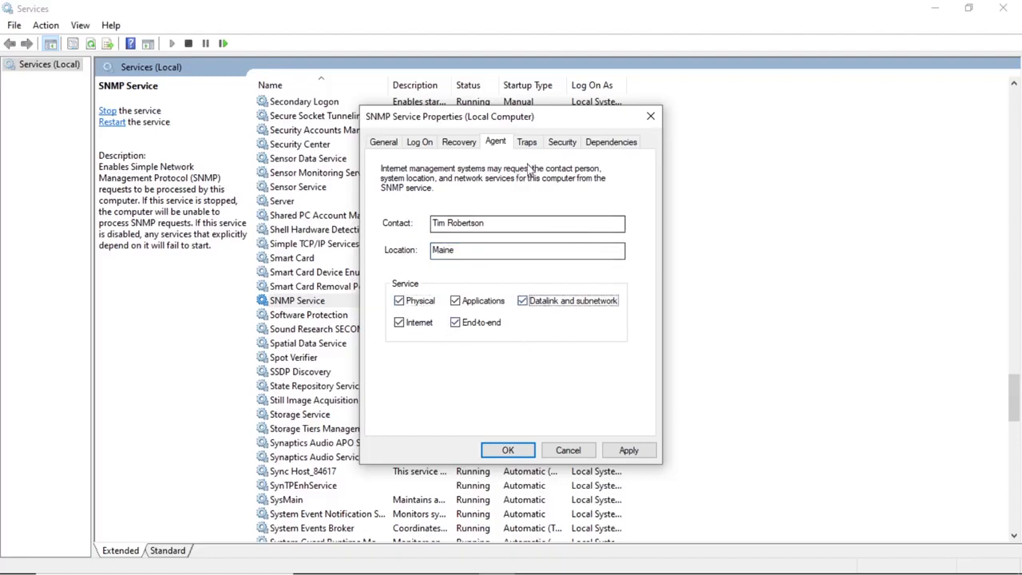
Step: Set SNMP security to accept packets from any host for community public, apply, and minimise Services
{"action": "left_click", "coordinate": [564, 144]}
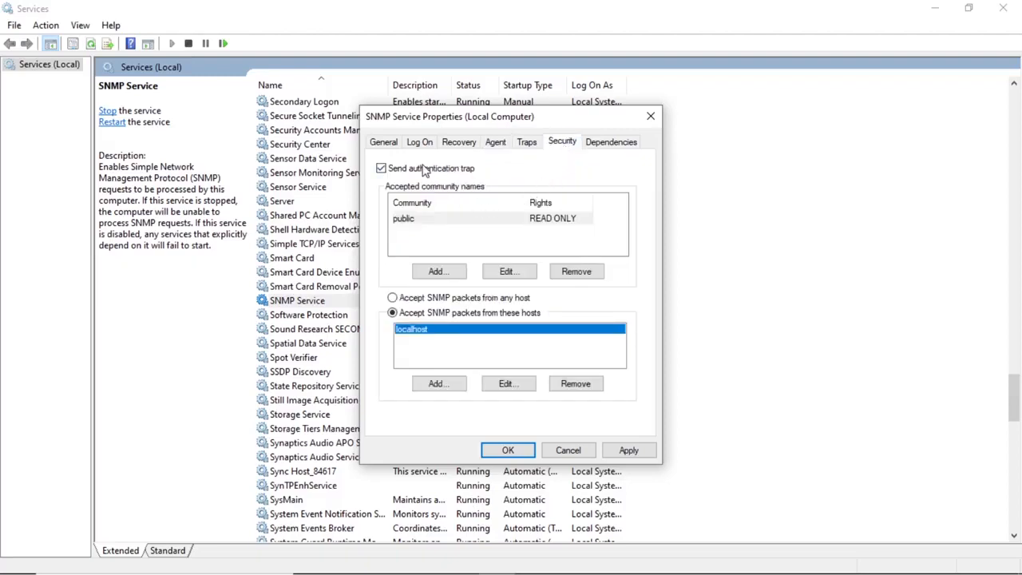
{"action": "left_click", "coordinate": [405, 222]}
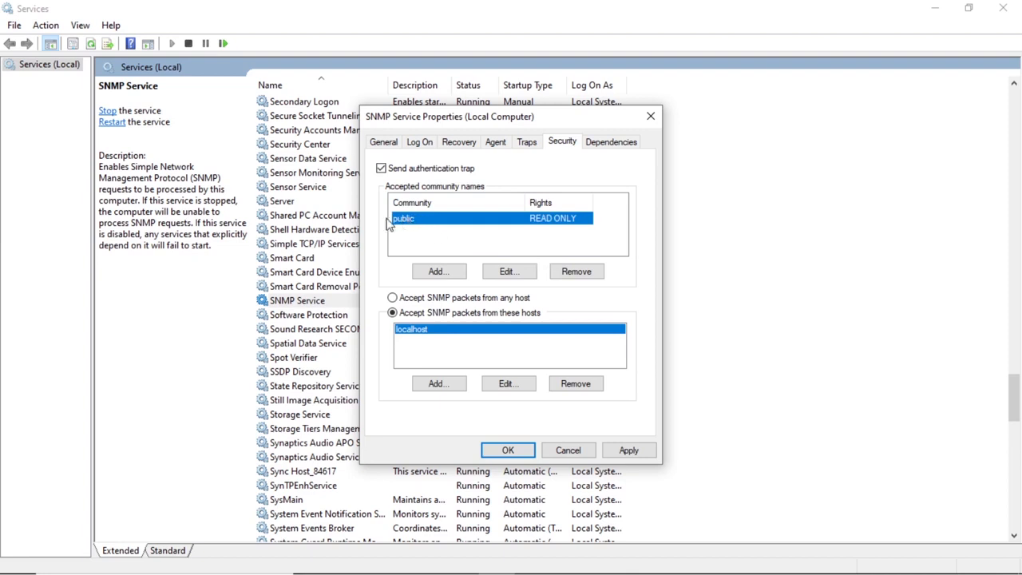
{"action": "left_click", "coordinate": [395, 298]}
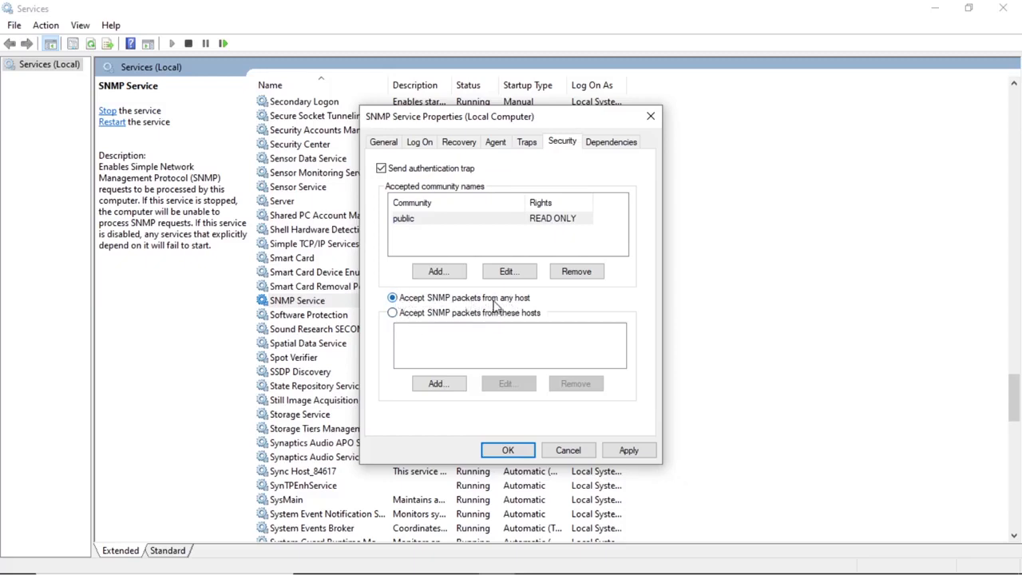
{"action": "left_click", "coordinate": [627, 450]}
{"action": "left_click", "coordinate": [514, 454]}
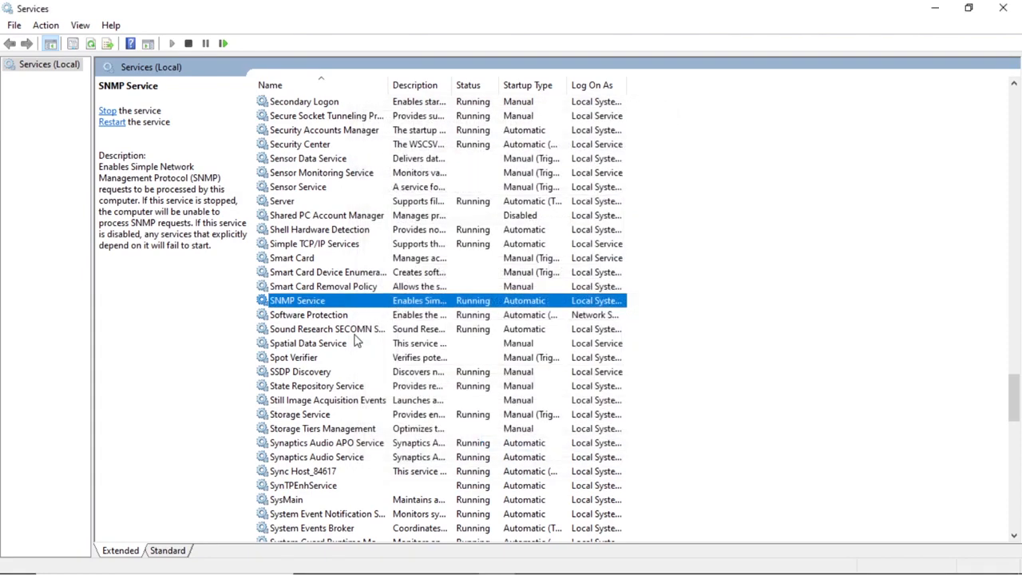
{"action": "left_click", "coordinate": [937, 12]}
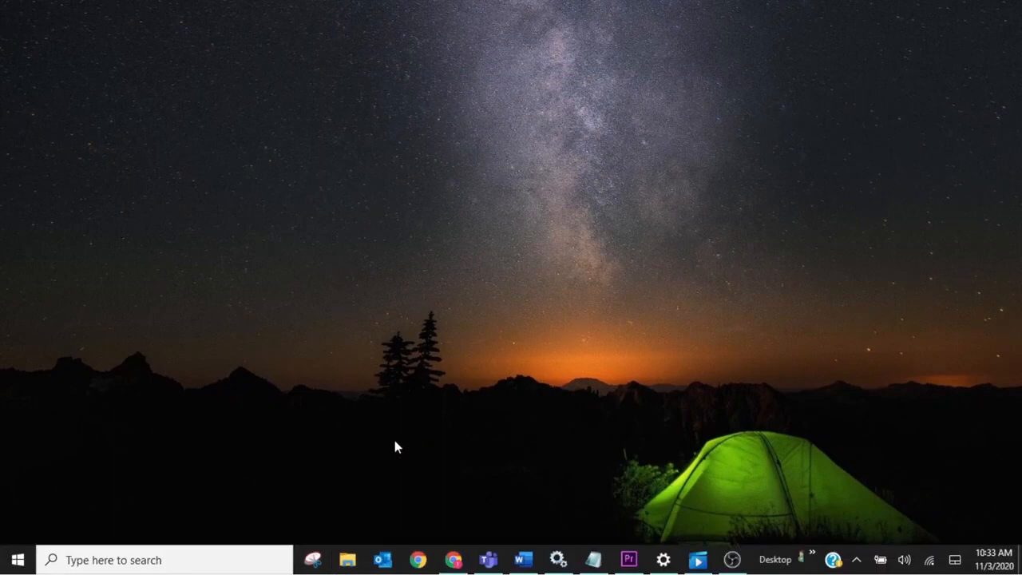
Step: Close Microsoft Teams and bring up Chrome showing the MPS Monitor login page
{"action": "right_click", "coordinate": [487, 560]}
{"action": "left_click", "coordinate": [481, 527]}
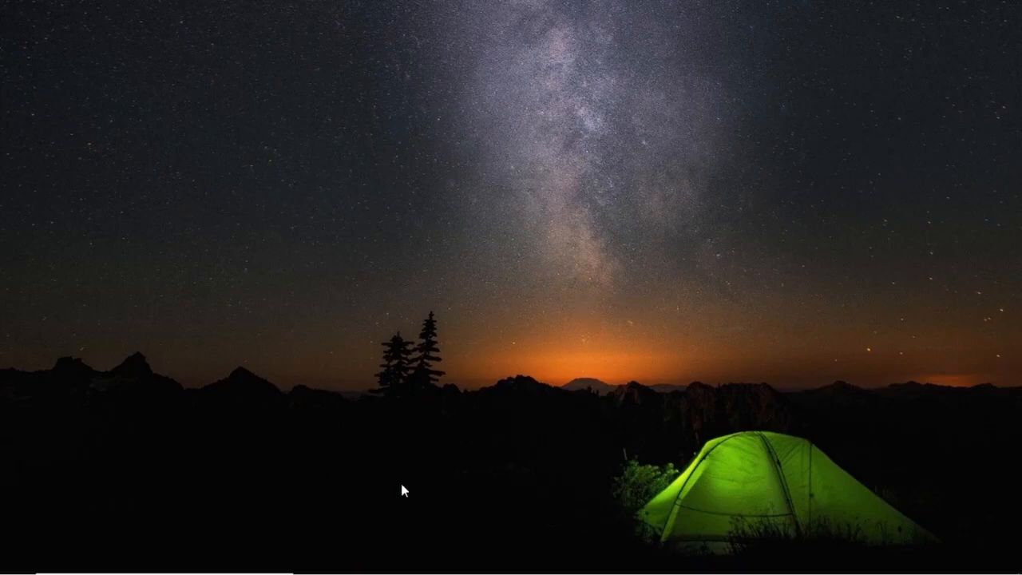
{"action": "mouse_move", "coordinate": [624, 572]}
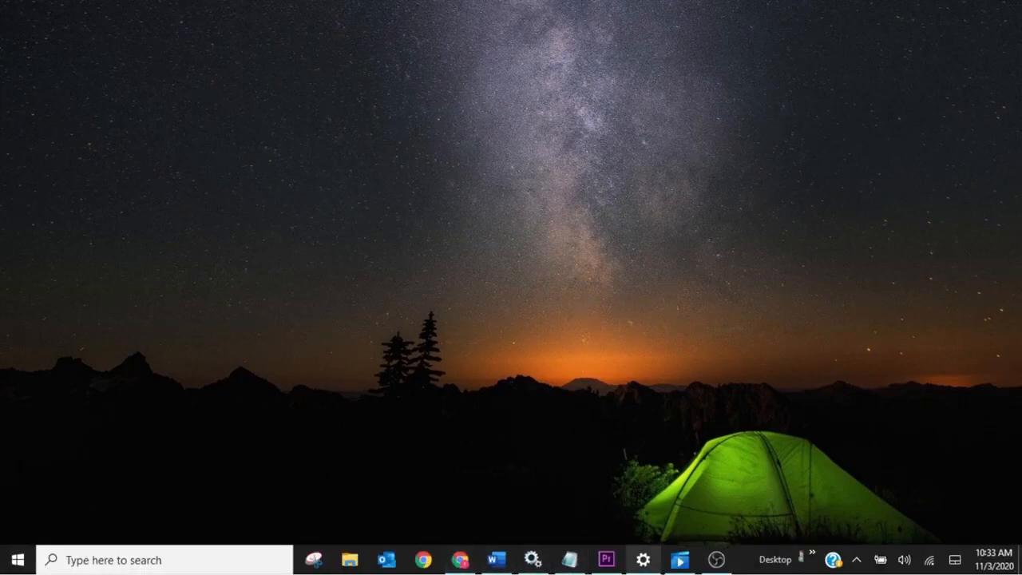
{"action": "left_click", "coordinate": [460, 559]}
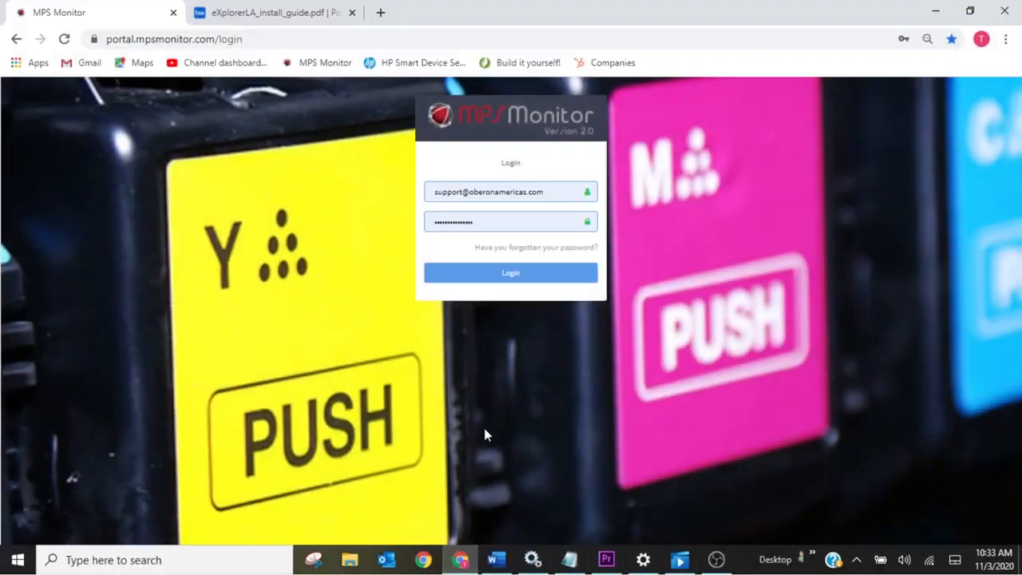
Step: Log in to MPS Monitor and open the OBERON AMERICA TRAINING dealer's customer list
{"action": "left_click", "coordinate": [506, 279]}
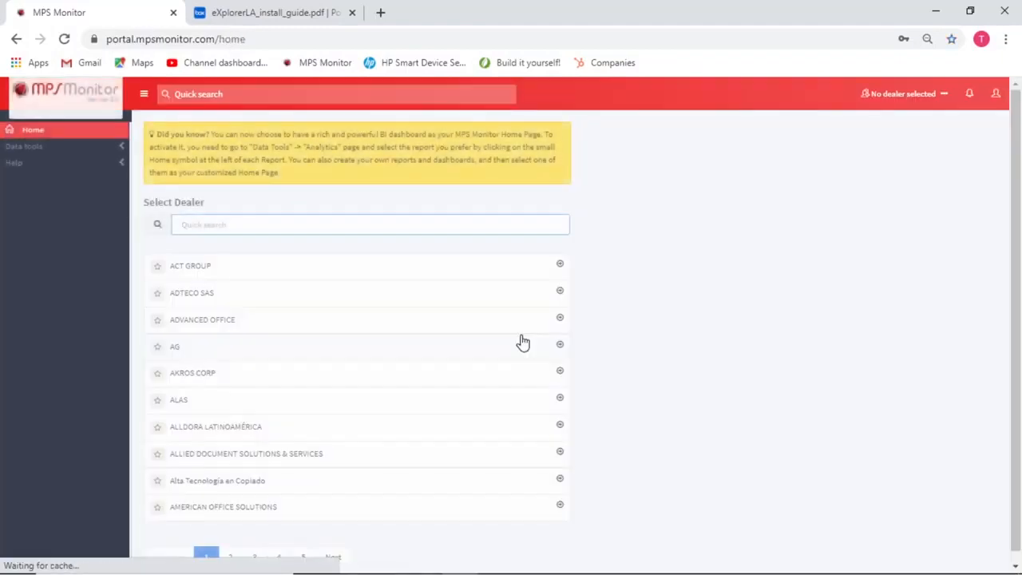
{"action": "type", "text": "ober"}
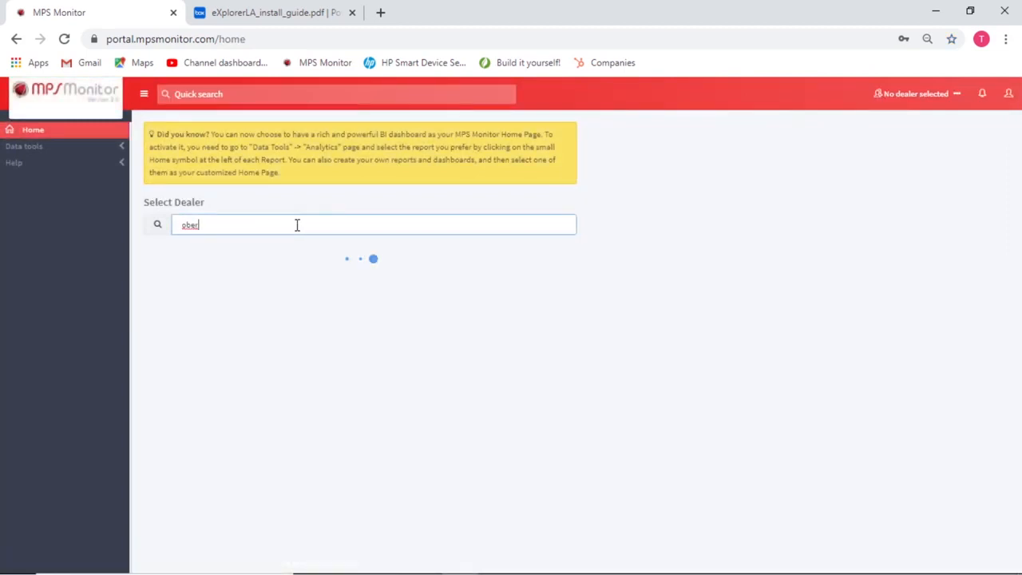
{"action": "left_click", "coordinate": [230, 294]}
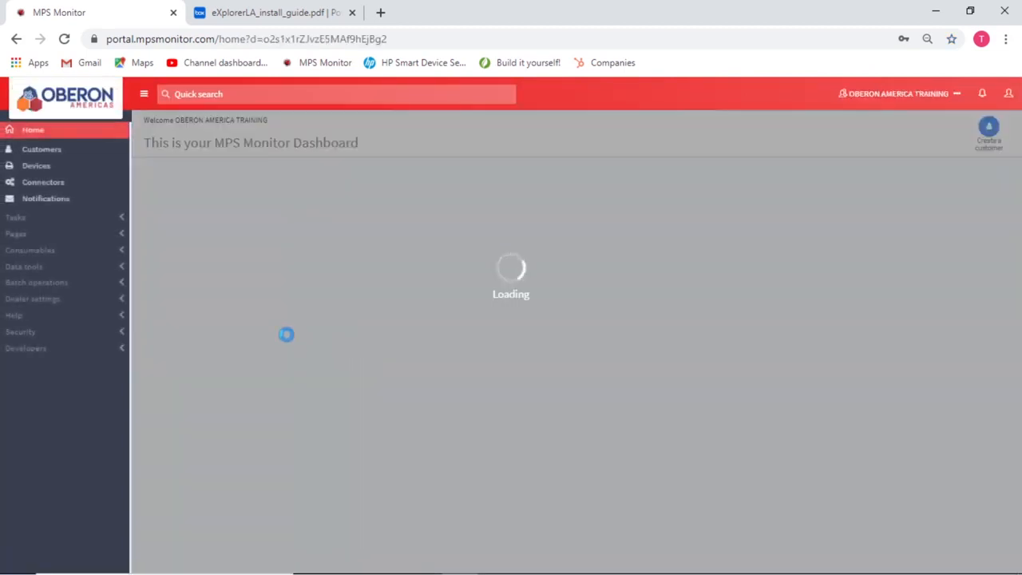
{"action": "left_click", "coordinate": [40, 151]}
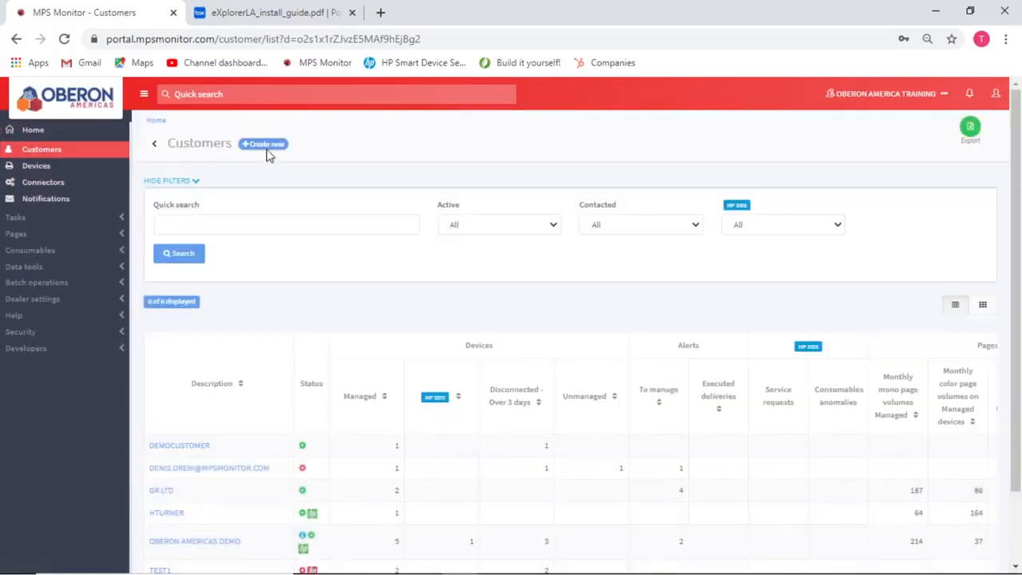
Step: Start new customer 'Local Agent Demo Customer C' with the suggested contact name and e-mail
{"action": "left_click", "coordinate": [264, 144]}
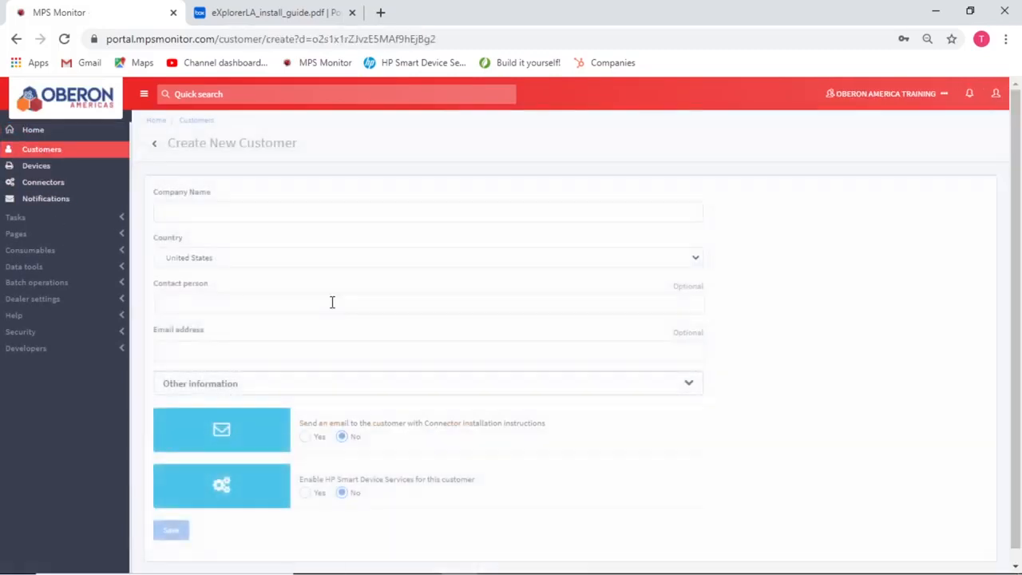
{"action": "left_click", "coordinate": [246, 204]}
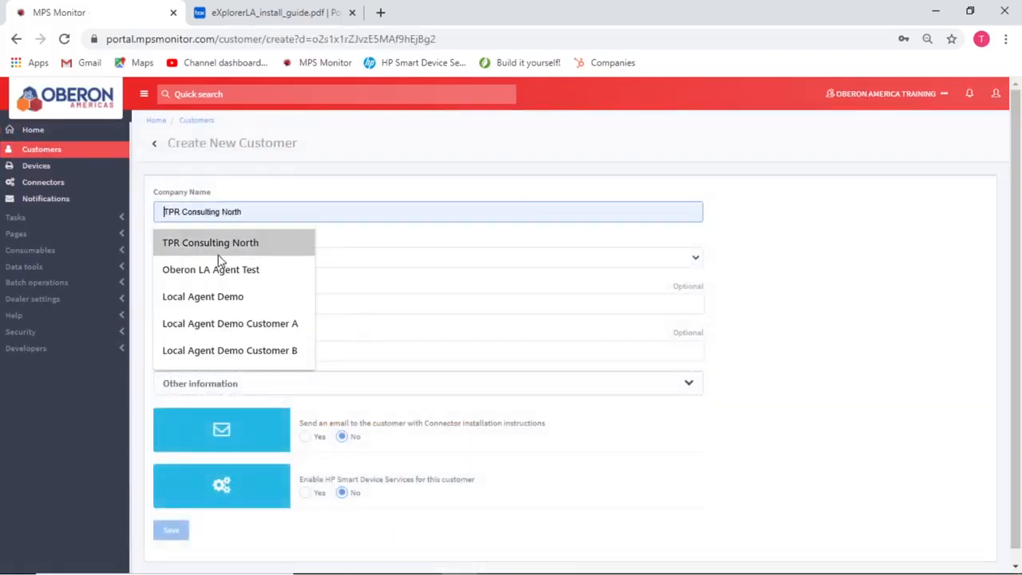
{"action": "left_click", "coordinate": [254, 349]}
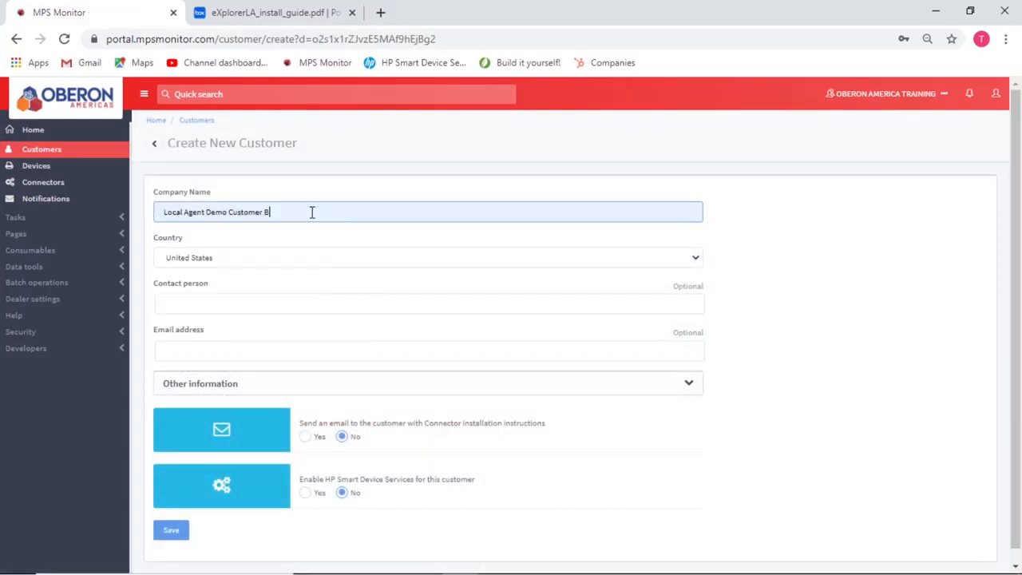
{"action": "key", "text": "BackSpace"}
{"action": "type", "text": "C"}
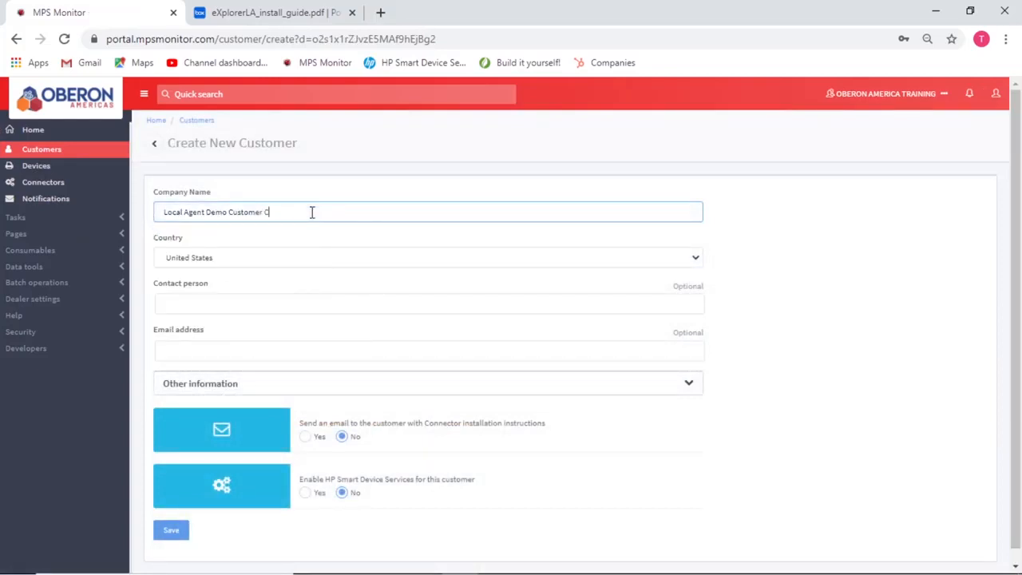
{"action": "left_click", "coordinate": [216, 303]}
{"action": "left_click", "coordinate": [216, 339]}
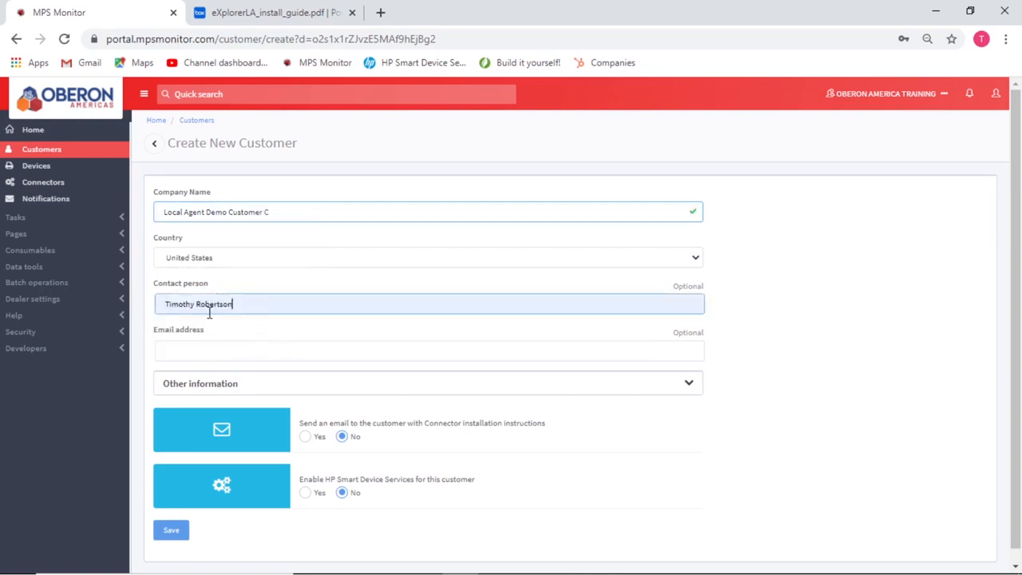
{"action": "left_click", "coordinate": [218, 351]}
{"action": "left_click", "coordinate": [218, 377]}
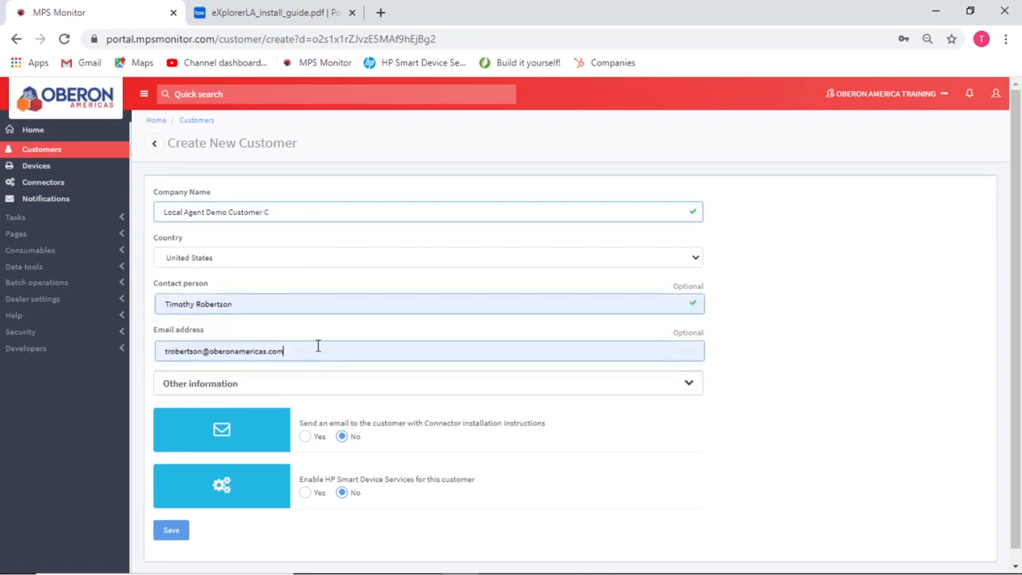
Step: Set HP Smart Device Services to Yes and save the new customer
{"action": "left_click", "coordinate": [684, 387]}
{"action": "scroll", "coordinate": [413, 463], "scroll_direction": "down", "scroll_amount": 5}
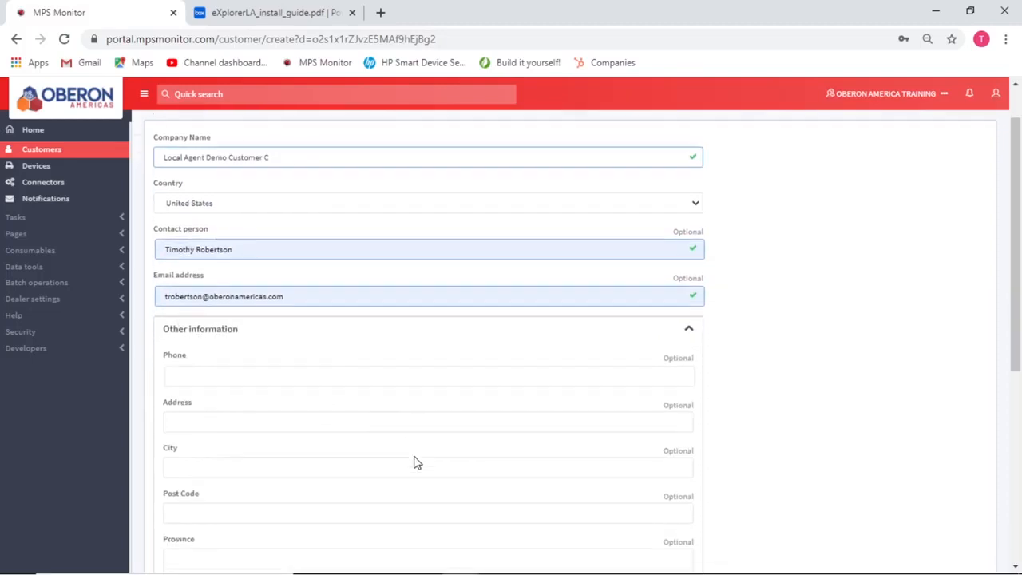
{"action": "scroll", "coordinate": [403, 478], "scroll_direction": "up", "scroll_amount": 5}
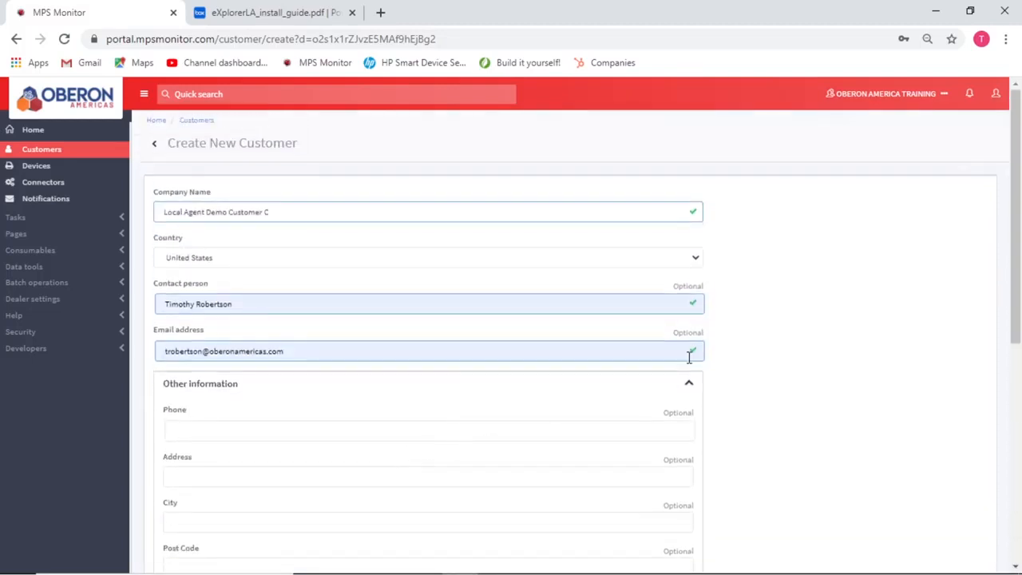
{"action": "left_click", "coordinate": [688, 384]}
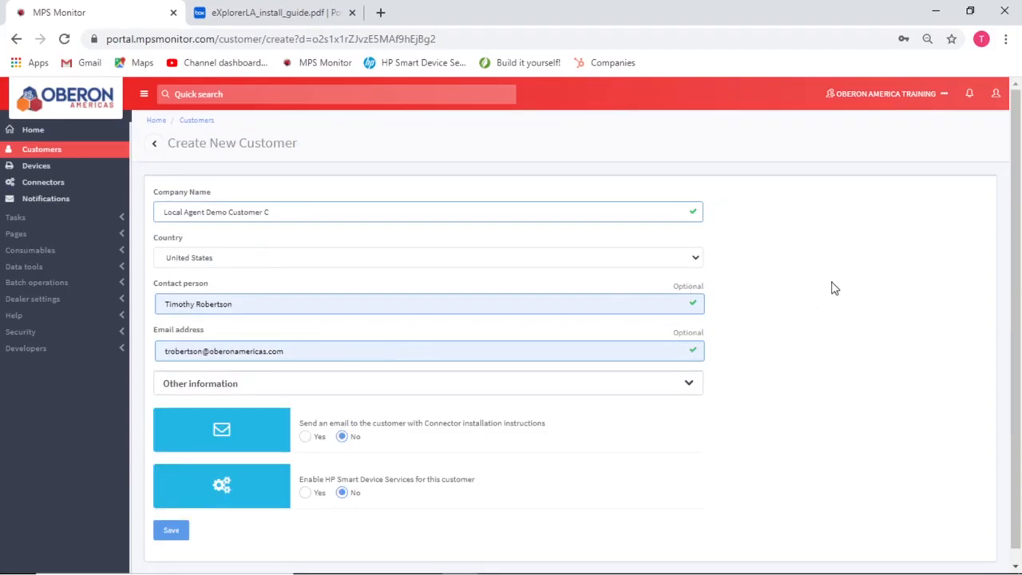
{"action": "scroll", "coordinate": [334, 262], "scroll_direction": "down", "scroll_amount": 1}
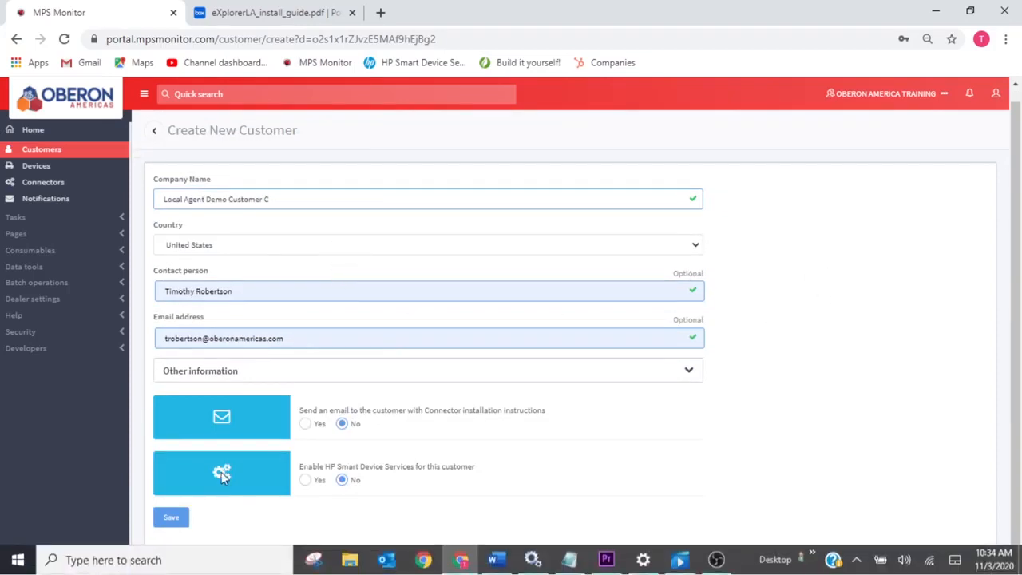
{"action": "left_click", "coordinate": [305, 479]}
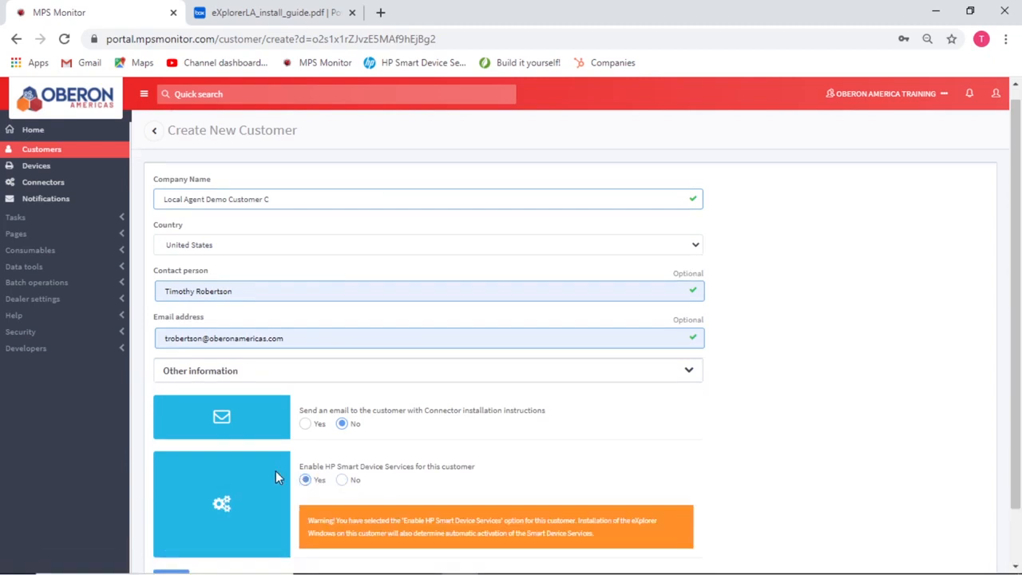
{"action": "scroll", "coordinate": [963, 305], "scroll_direction": "down", "scroll_amount": 1}
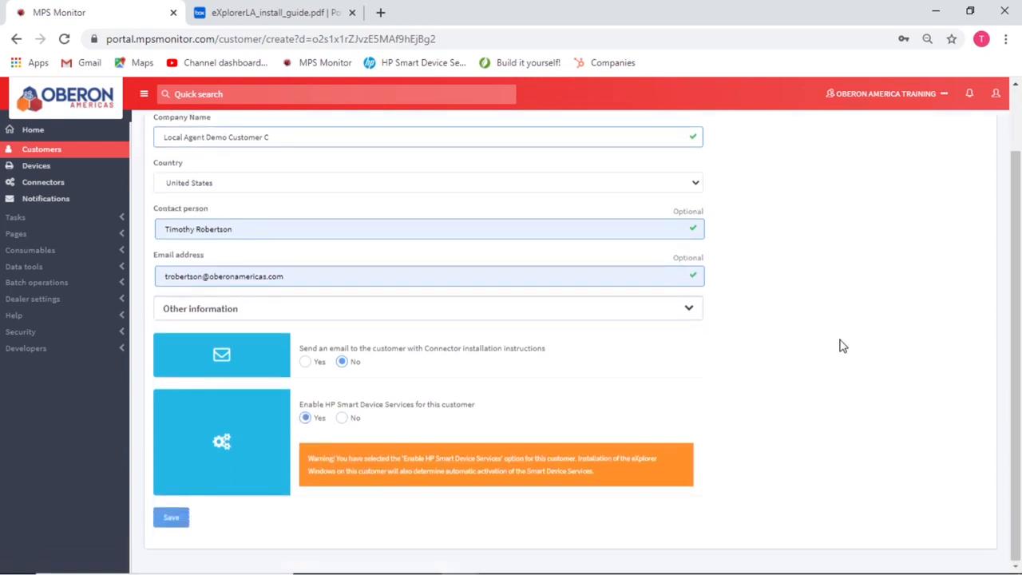
{"action": "left_click", "coordinate": [169, 519]}
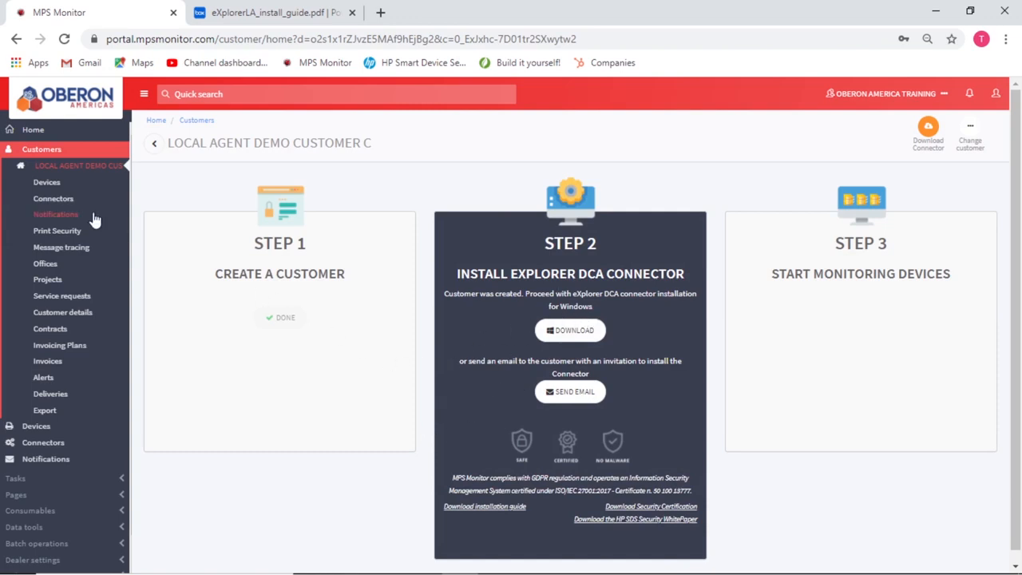
Step: Uncheck Enabled on the DEFAULT connector configuration, save it, and return to Configurations
{"action": "left_click", "coordinate": [36, 201]}
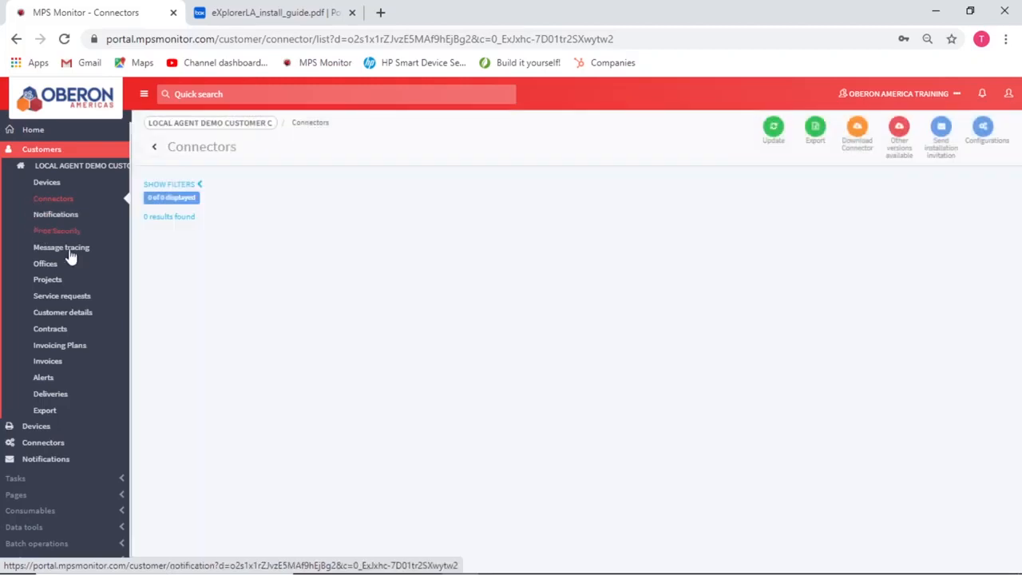
{"action": "left_click", "coordinate": [984, 135]}
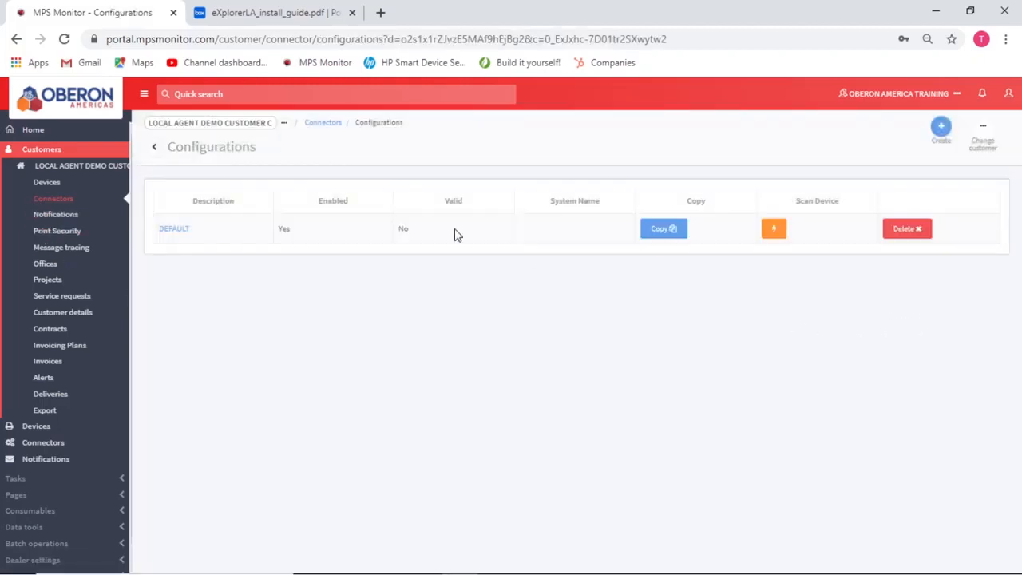
{"action": "left_click", "coordinate": [176, 229]}
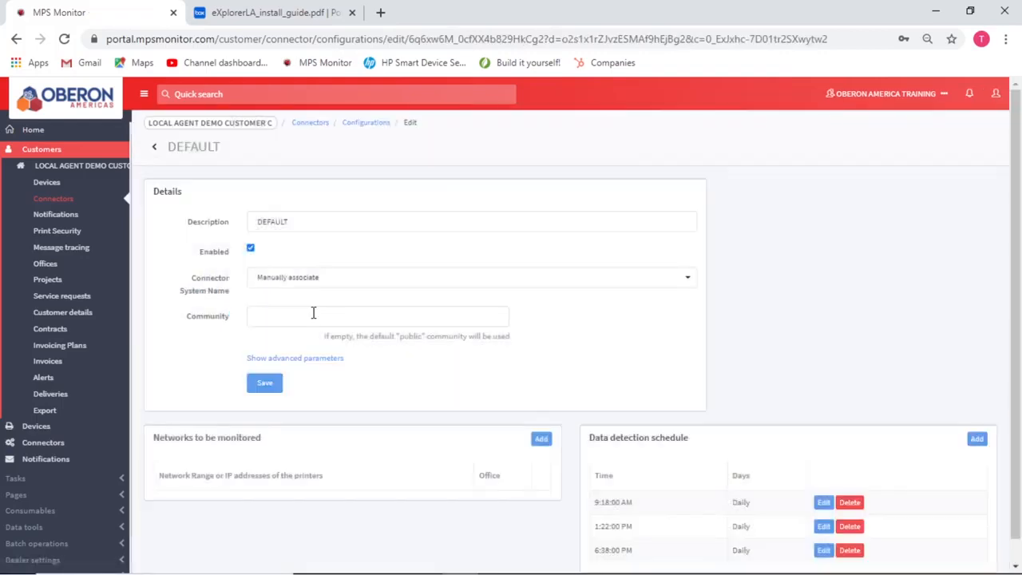
{"action": "left_click", "coordinate": [250, 249]}
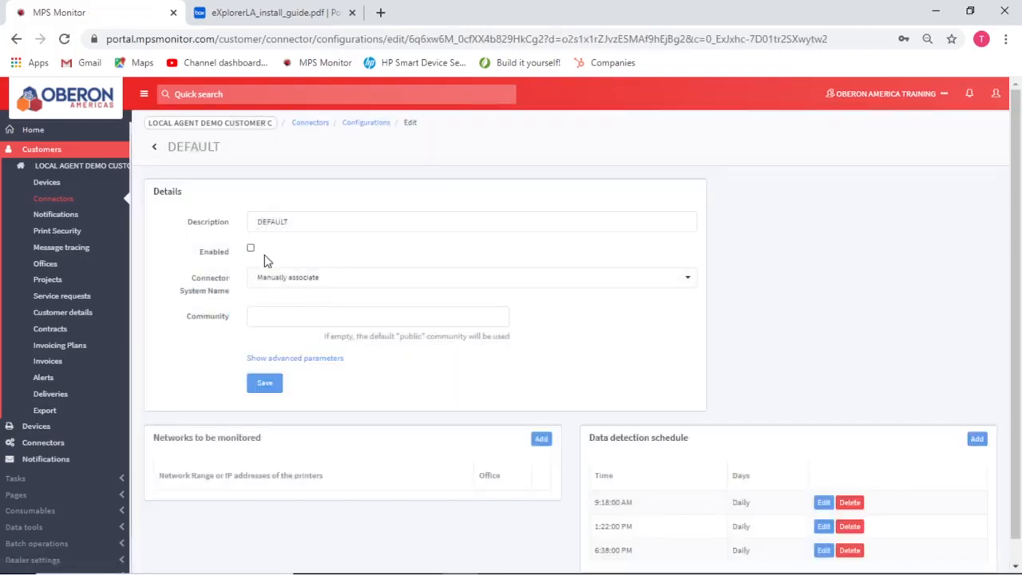
{"action": "left_click", "coordinate": [265, 385]}
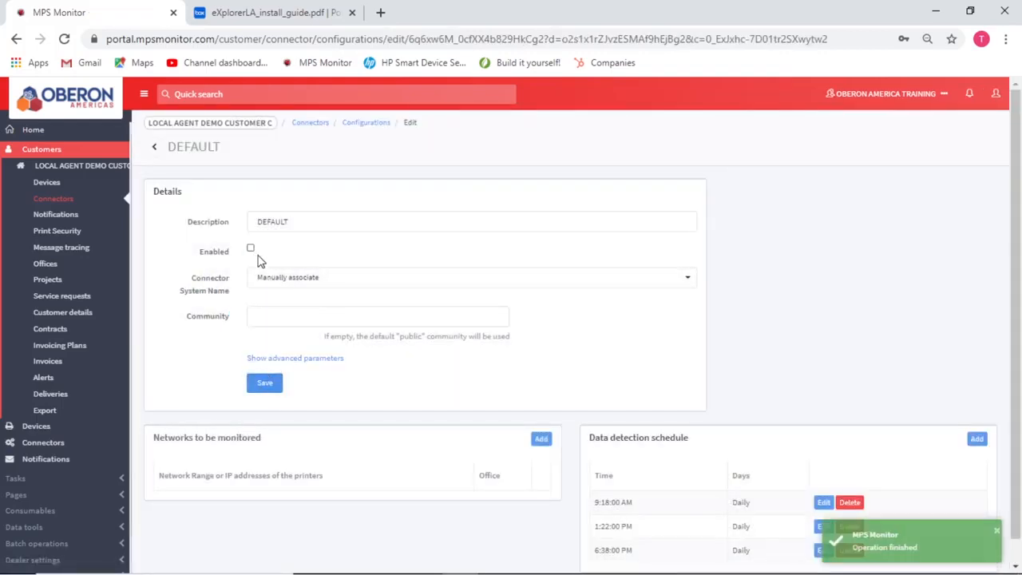
{"action": "left_click", "coordinate": [154, 146]}
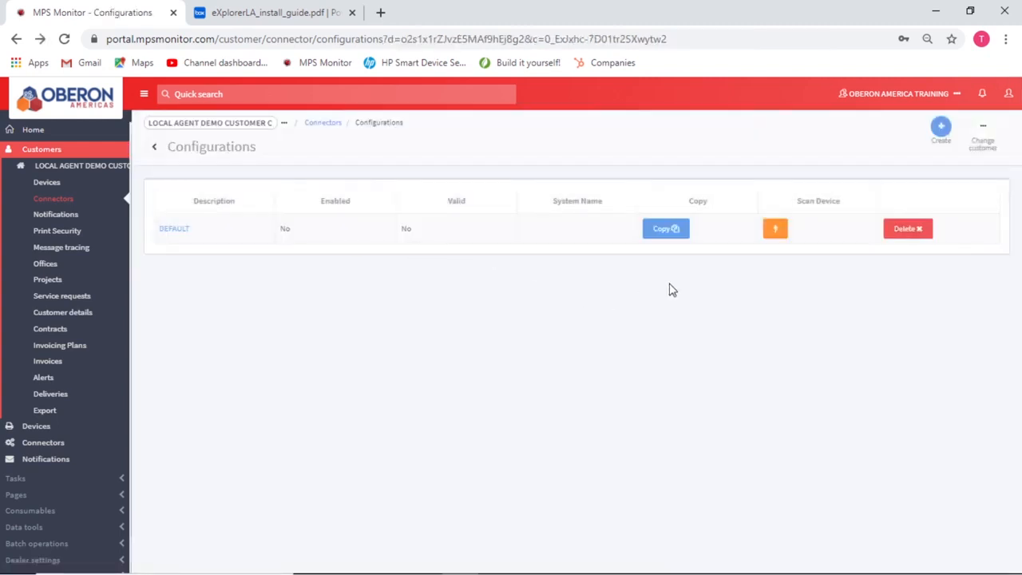
Step: Create an enabled configuration 'USB Local Agent' with automatic connector system association
{"action": "left_click", "coordinate": [941, 127]}
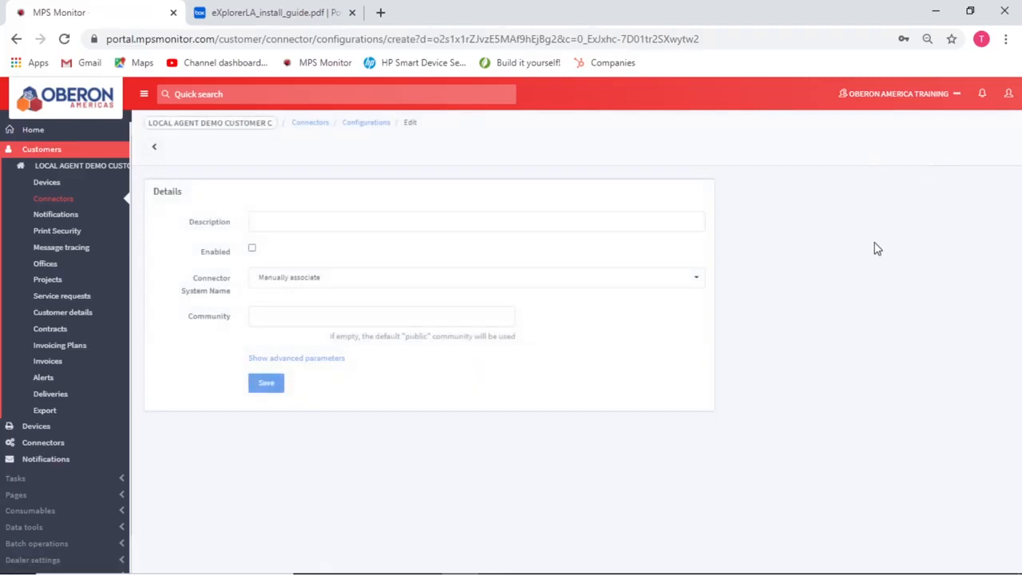
{"action": "left_click", "coordinate": [288, 221]}
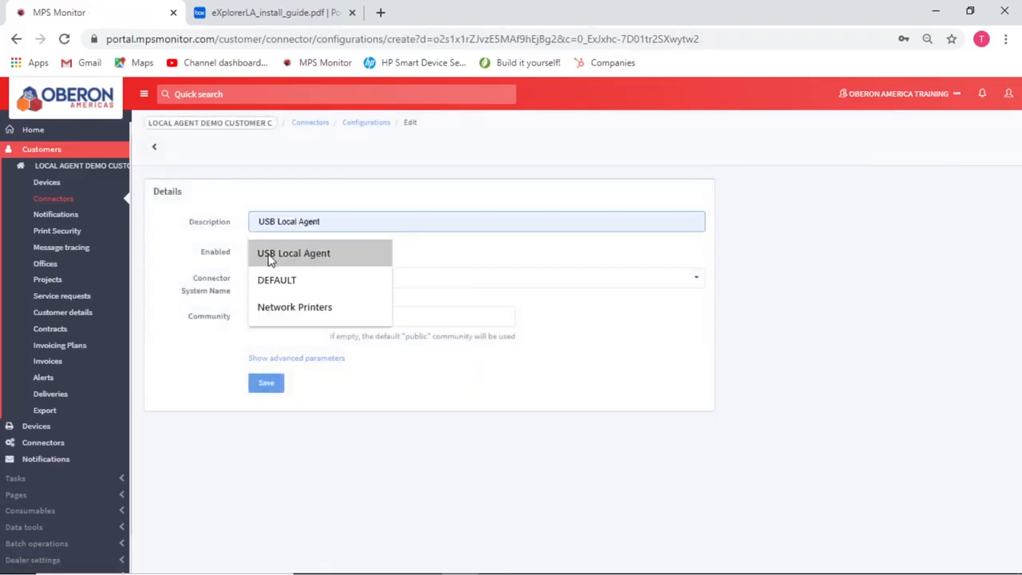
{"action": "left_click", "coordinate": [308, 257]}
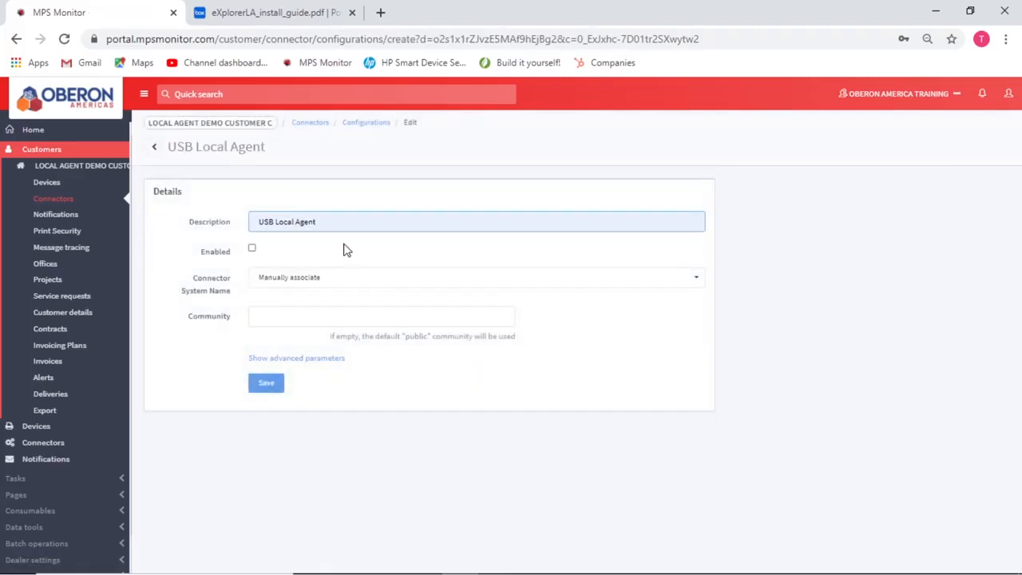
{"action": "left_click", "coordinate": [252, 249]}
{"action": "left_click", "coordinate": [286, 277]}
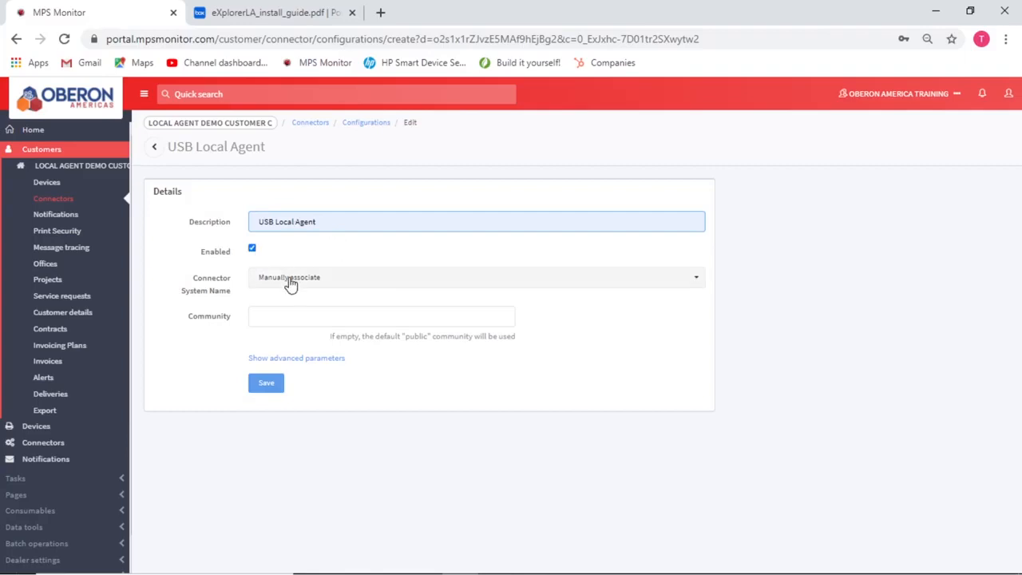
{"action": "left_click", "coordinate": [293, 317]}
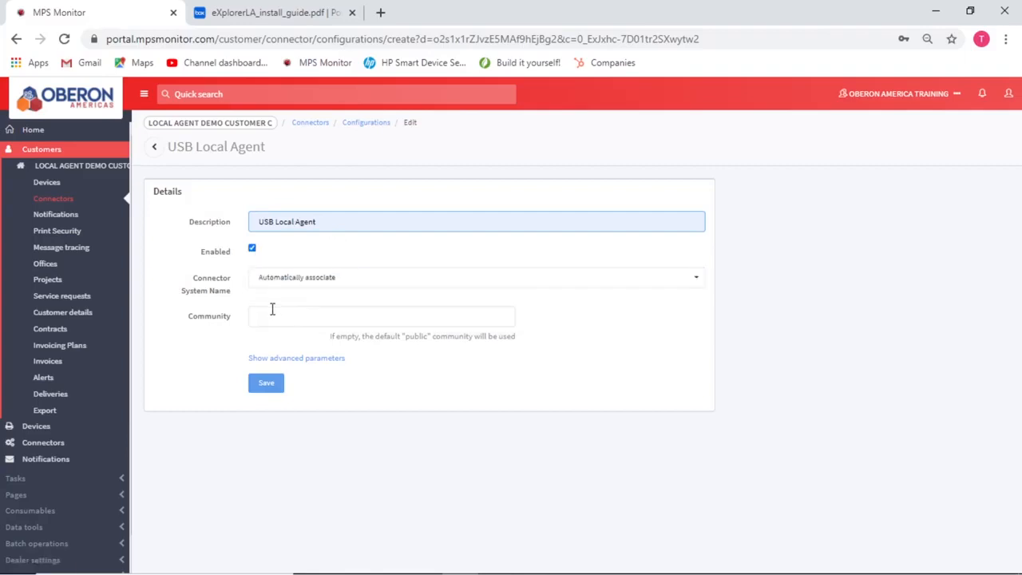
Step: In advanced parameters, turn off file exclusion mode and enable scanning PCs with eXplorer LA
{"action": "left_click", "coordinate": [303, 360]}
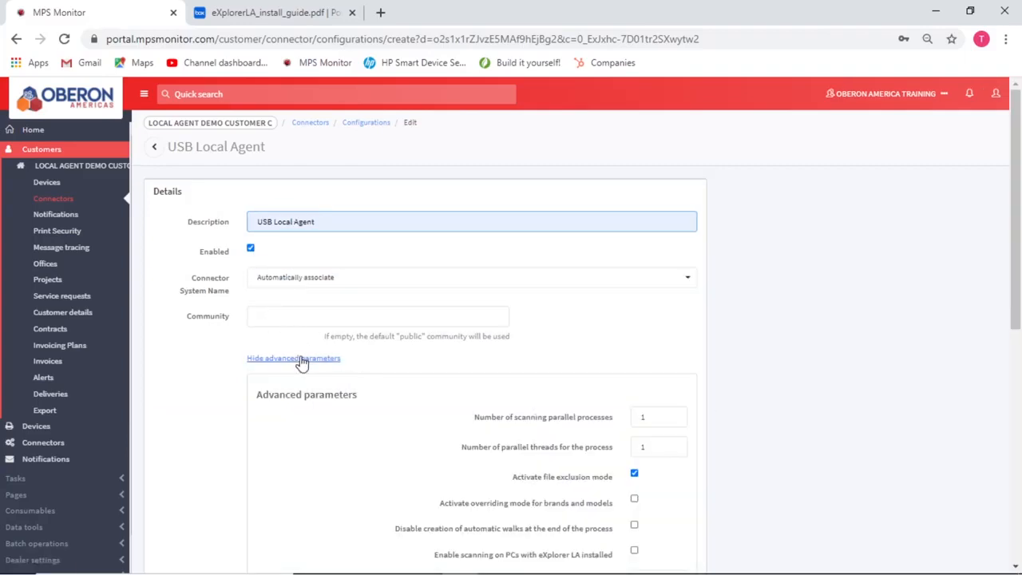
{"action": "scroll", "coordinate": [671, 312], "scroll_direction": "down", "scroll_amount": 3}
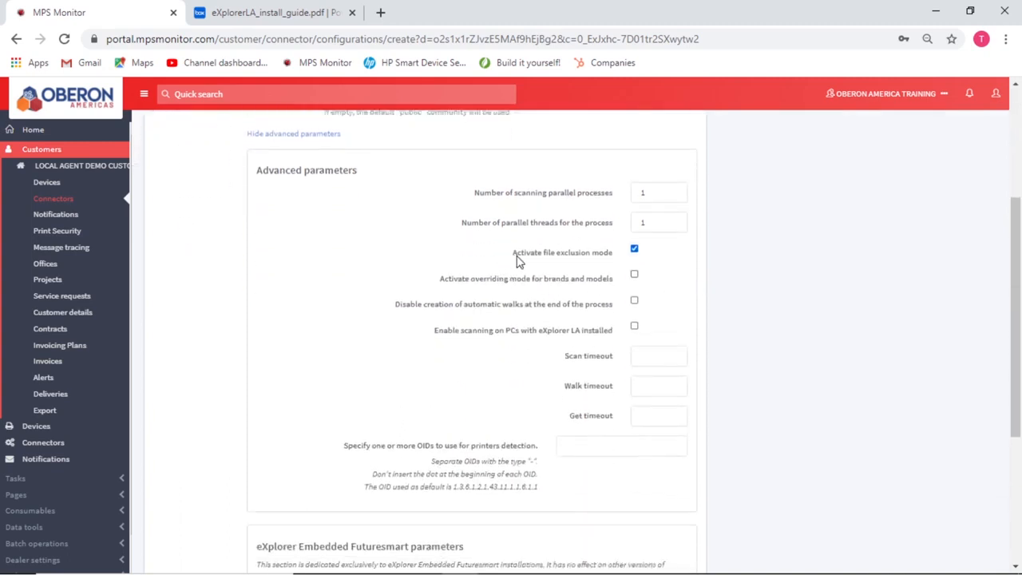
{"action": "left_click", "coordinate": [634, 249]}
{"action": "scroll", "coordinate": [527, 355], "scroll_direction": "down", "scroll_amount": 3}
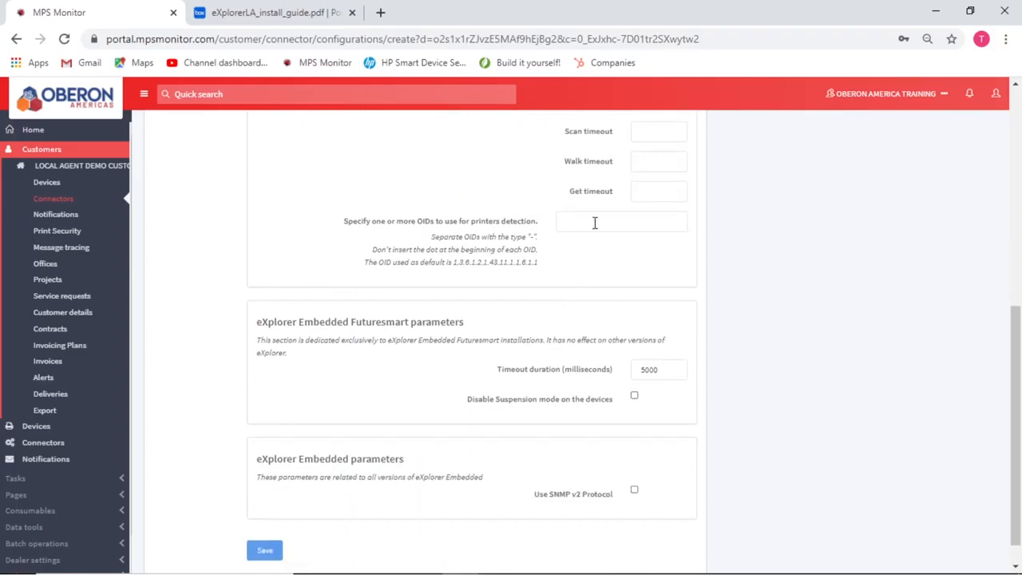
{"action": "scroll", "coordinate": [595, 224], "scroll_direction": "up", "scroll_amount": 2}
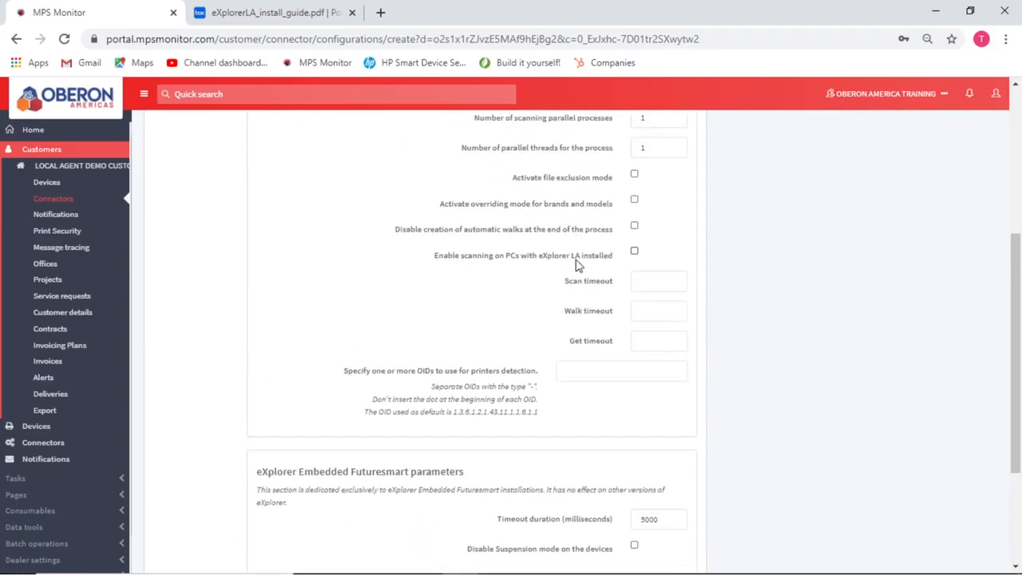
{"action": "left_click", "coordinate": [635, 252]}
{"action": "scroll", "coordinate": [683, 251], "scroll_direction": "down", "scroll_amount": 3}
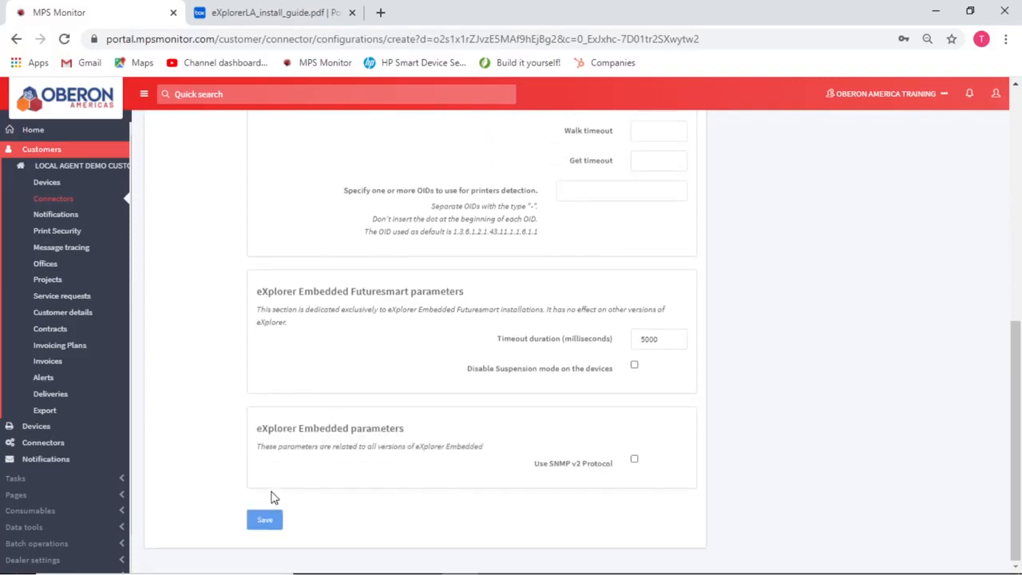
Step: Save the configuration, then run ipconfig in Command Prompt to read IPv4 192.168.1.107
{"action": "left_click", "coordinate": [265, 522]}
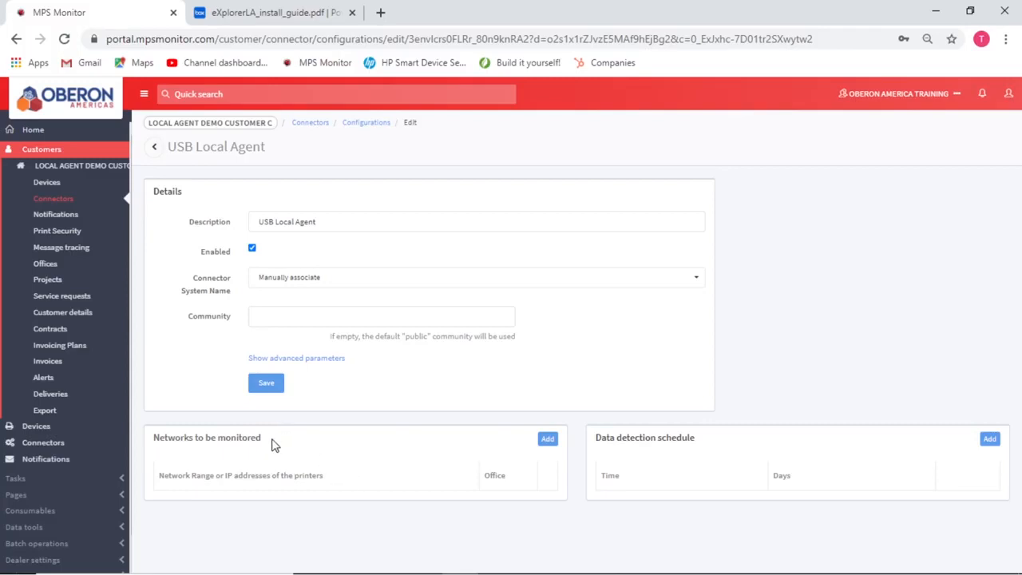
{"action": "mouse_move", "coordinate": [241, 569]}
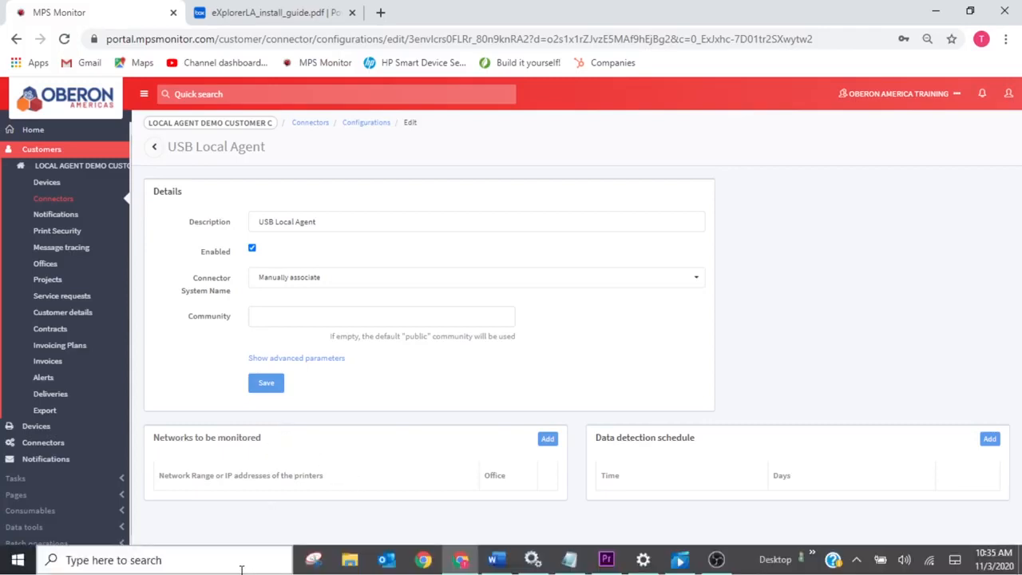
{"action": "left_click", "coordinate": [165, 563]}
{"action": "type", "text": "cm"}
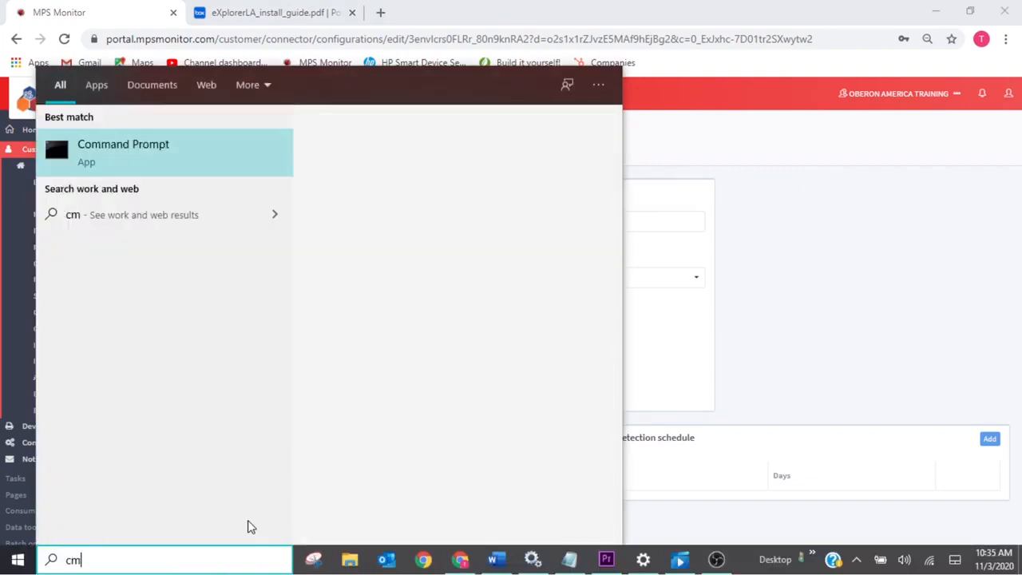
{"action": "type", "text": "d"}
{"action": "key", "text": "Return"}
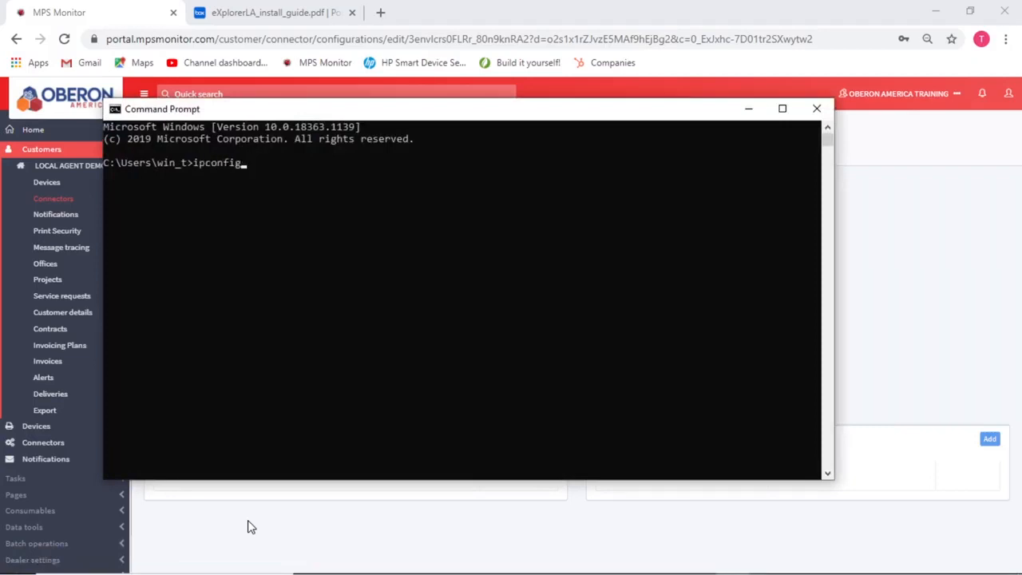
{"action": "key", "text": "Return"}
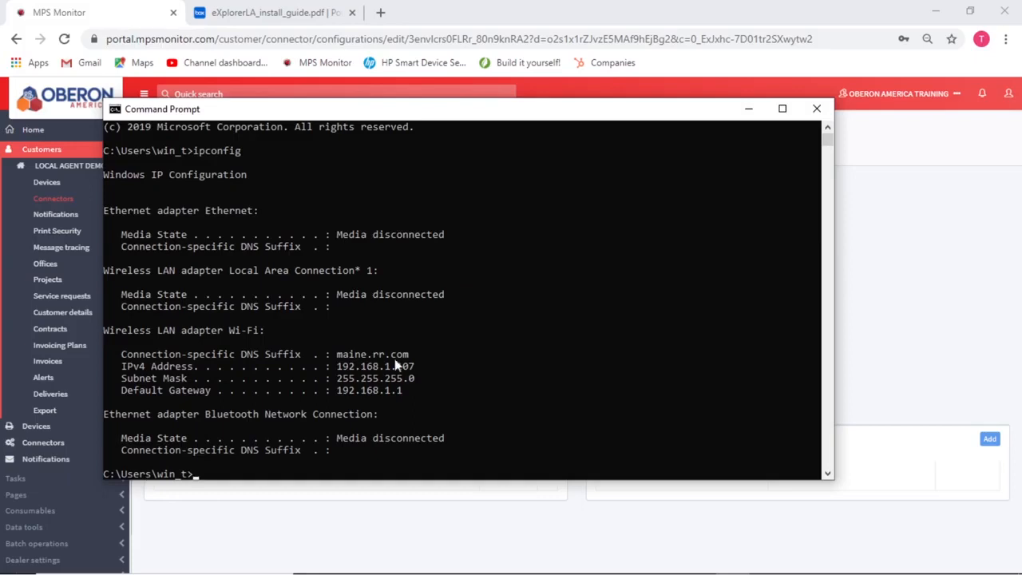
{"action": "left_click", "coordinate": [816, 109]}
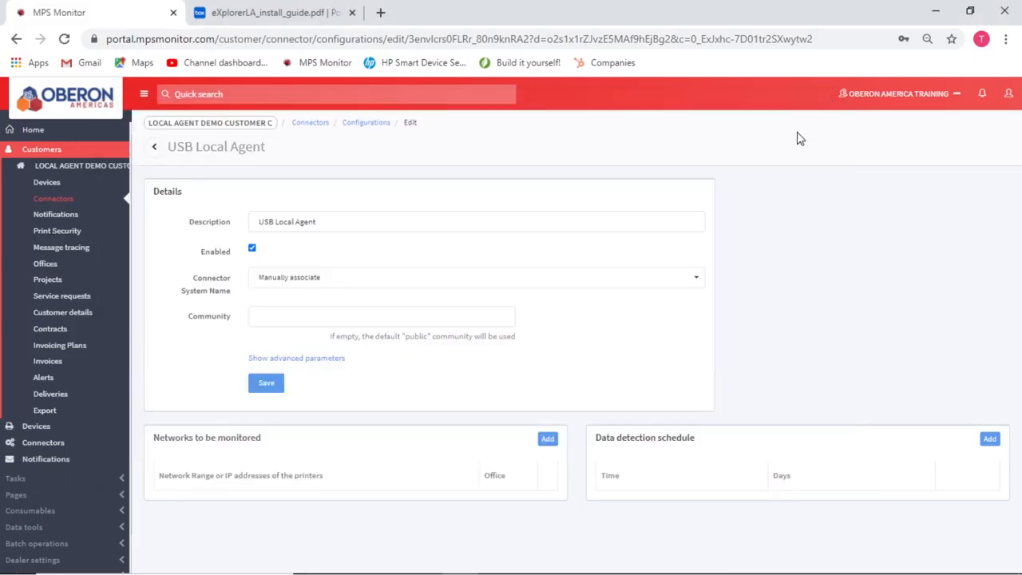
Step: Add 192.168.1.107 as a network to be monitored
{"action": "left_click", "coordinate": [549, 441]}
{"action": "left_click", "coordinate": [402, 185]}
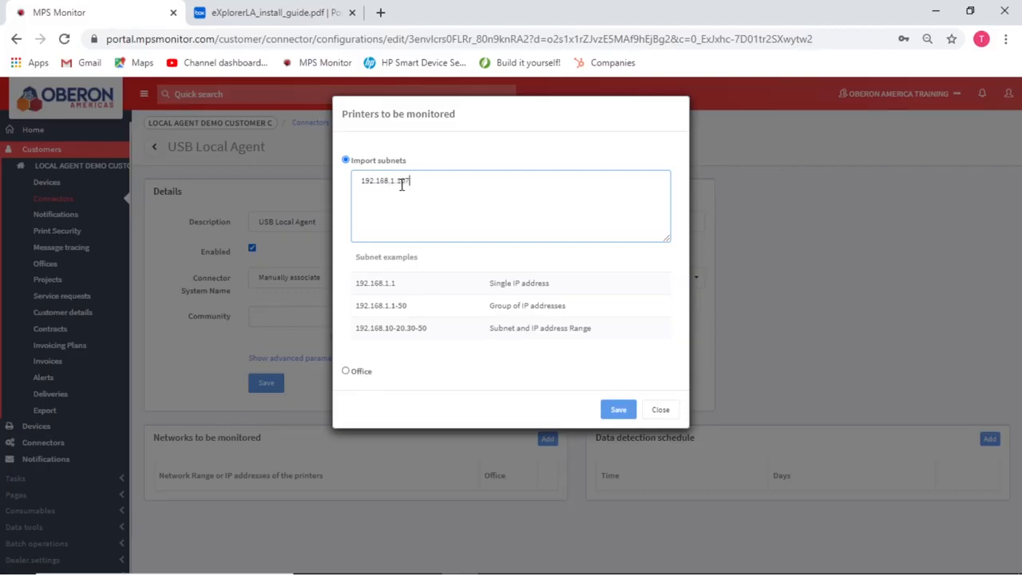
{"action": "left_click", "coordinate": [618, 409]}
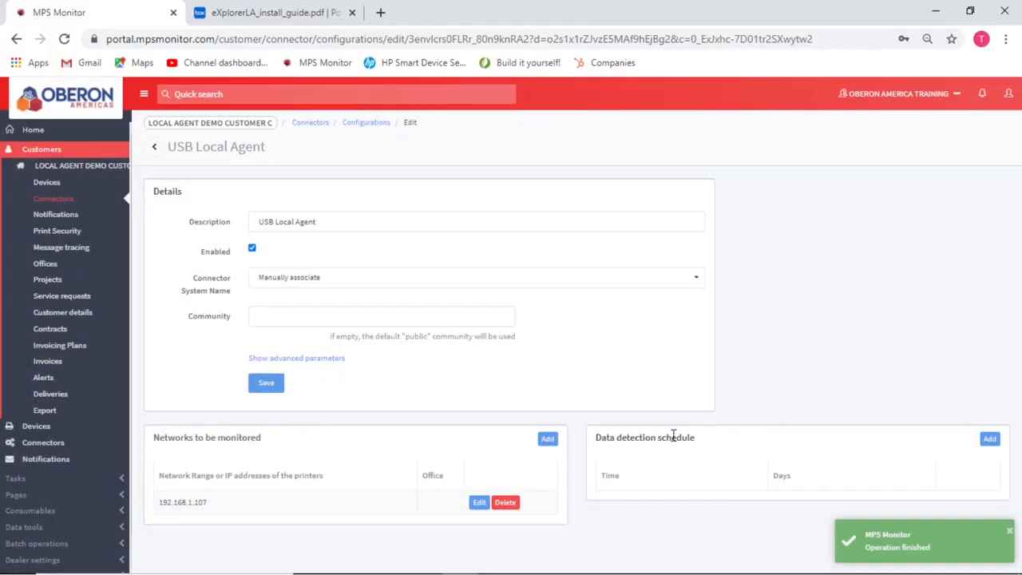
Step: Add a daily 10:45 data detection scan and save the USB Local Agent configuration
{"action": "left_click", "coordinate": [990, 439]}
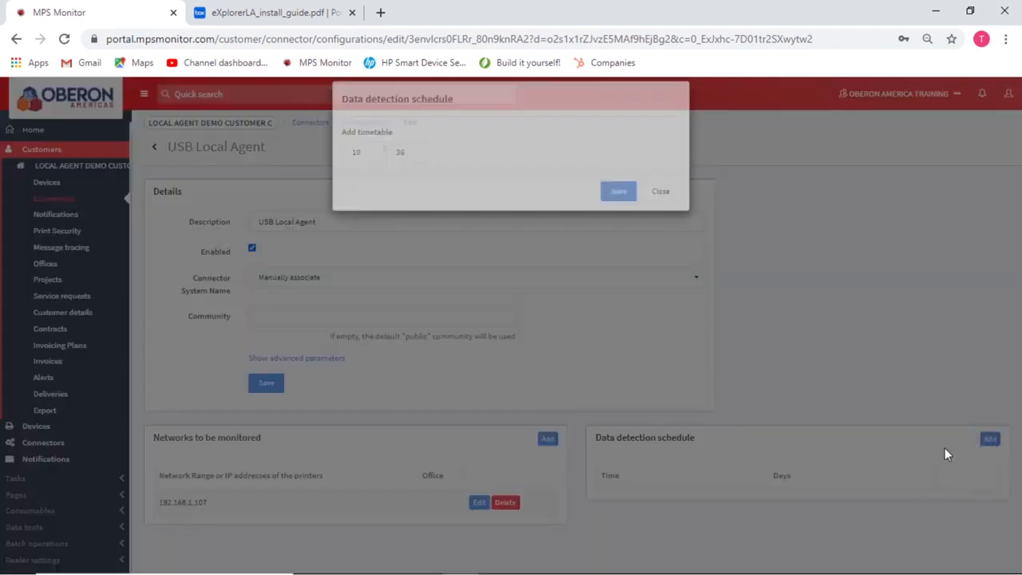
{"action": "left_click", "coordinate": [403, 166]}
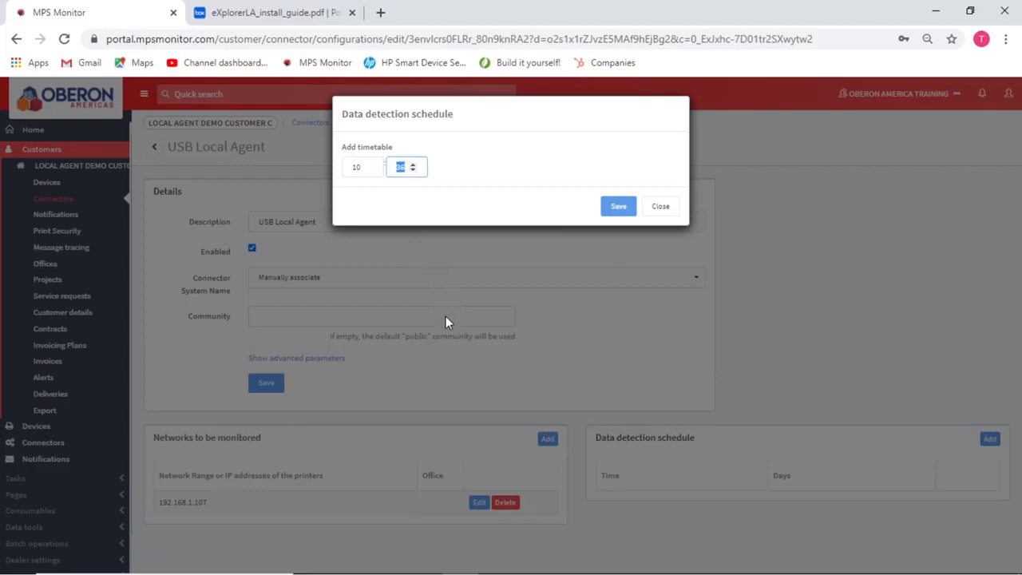
{"action": "type", "text": "45"}
{"action": "left_click", "coordinate": [617, 208]}
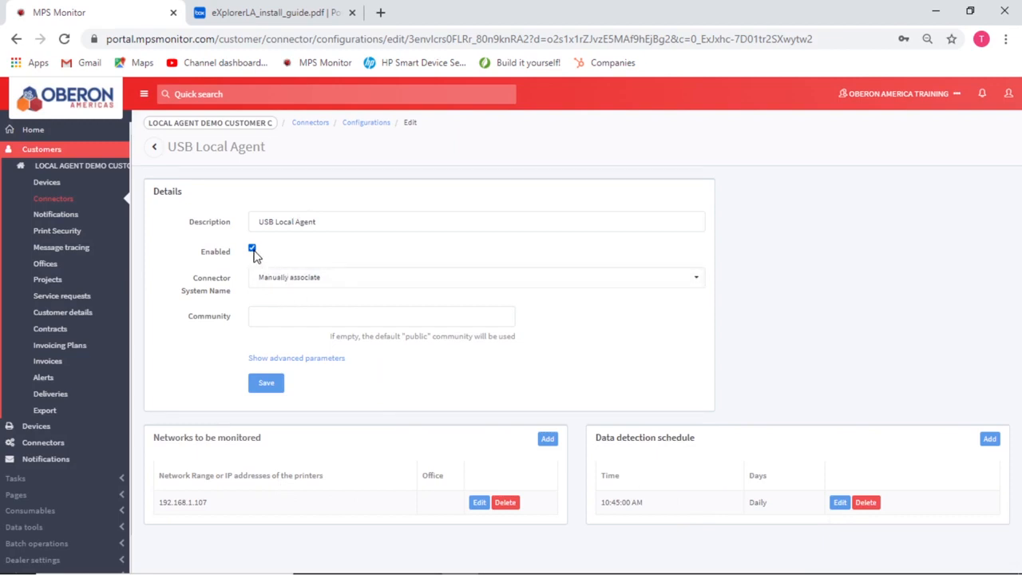
{"action": "left_click", "coordinate": [264, 386]}
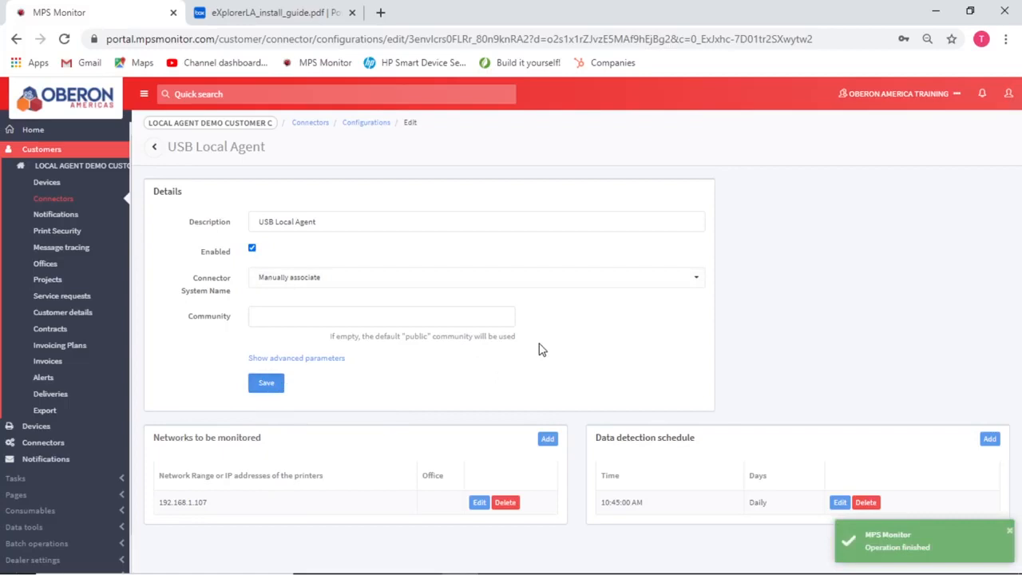
{"action": "left_click", "coordinate": [154, 147]}
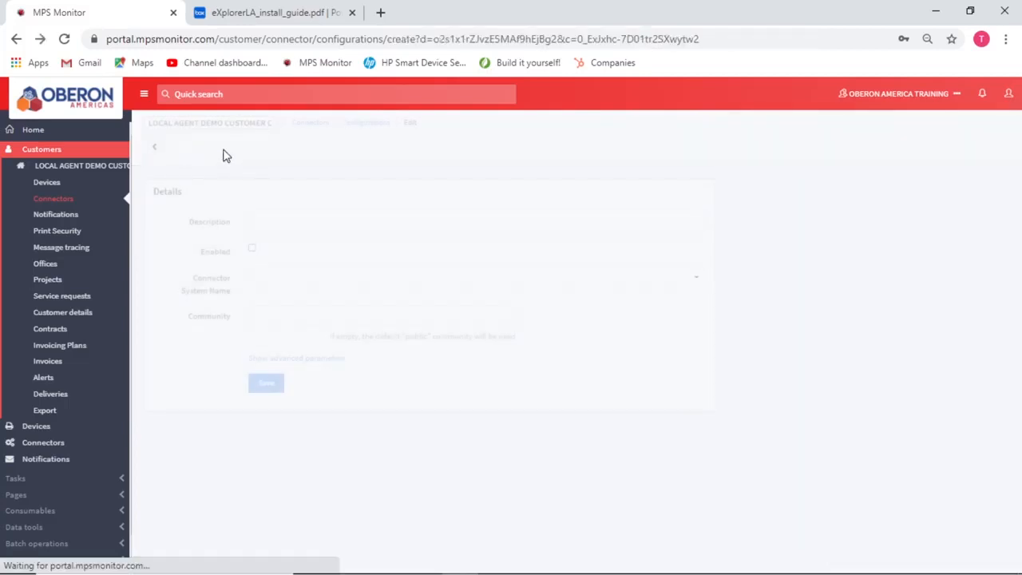
Step: Download the eXplorer connector setup zip from the customer's Connectors page
{"action": "left_click", "coordinate": [45, 200]}
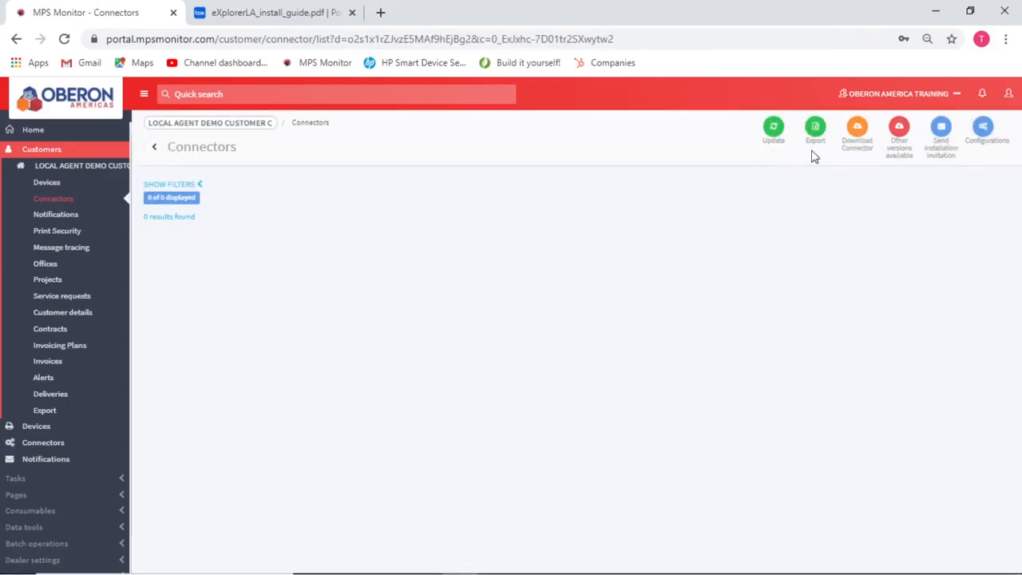
{"action": "left_click", "coordinate": [856, 129]}
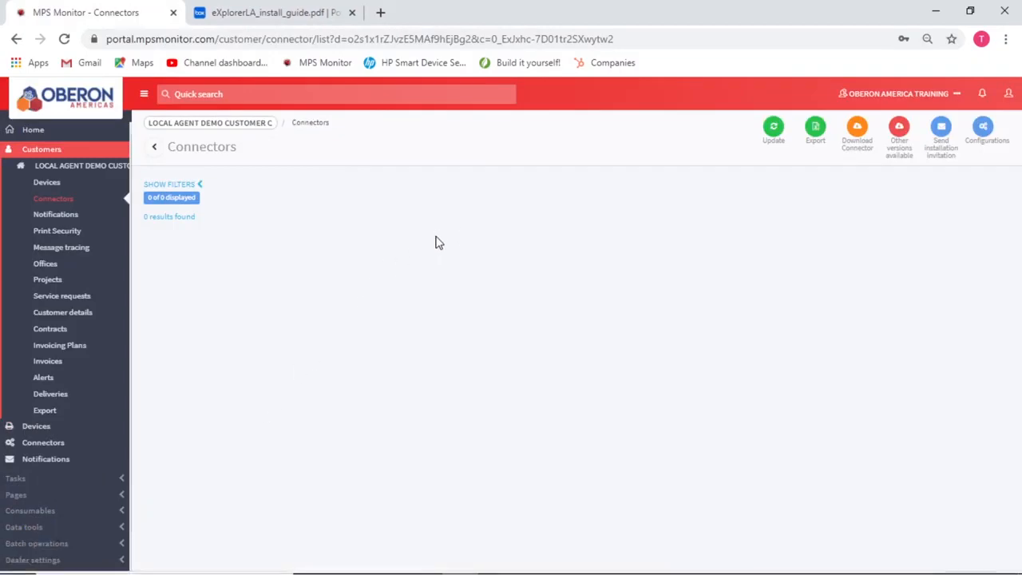
Step: Launch MpsMonitor.eXplorer.Setup.exe from the zip, then close File Explorer and minimize the browser
{"action": "left_click", "coordinate": [609, 254]}
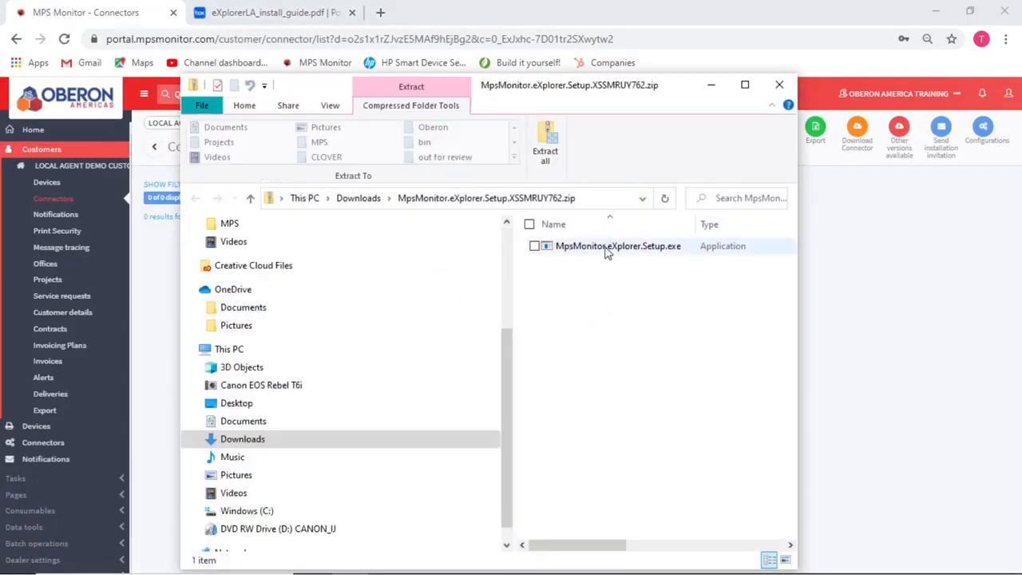
{"action": "right_click", "coordinate": [601, 251]}
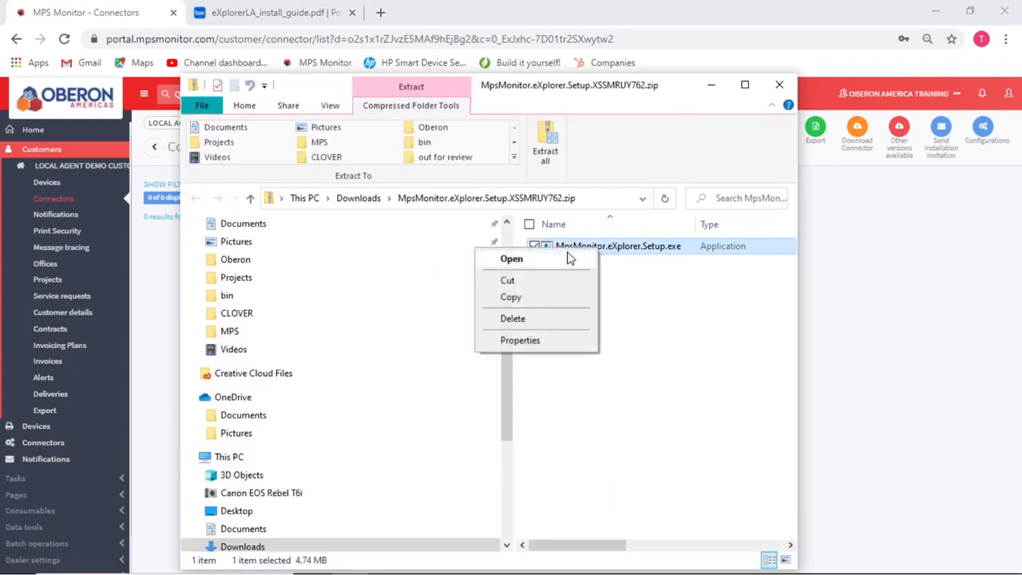
{"action": "left_click", "coordinate": [570, 257]}
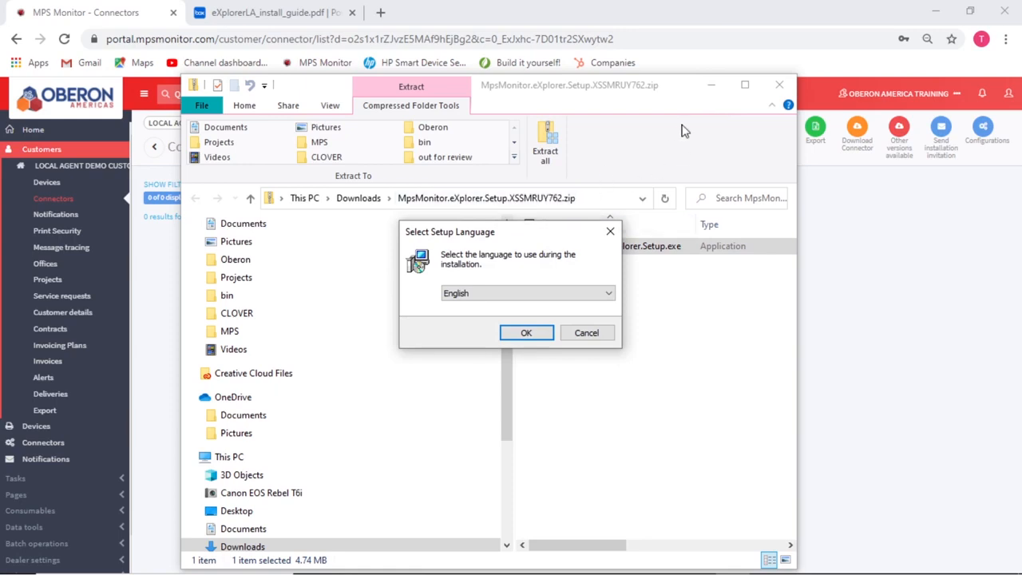
{"action": "left_click", "coordinate": [781, 86]}
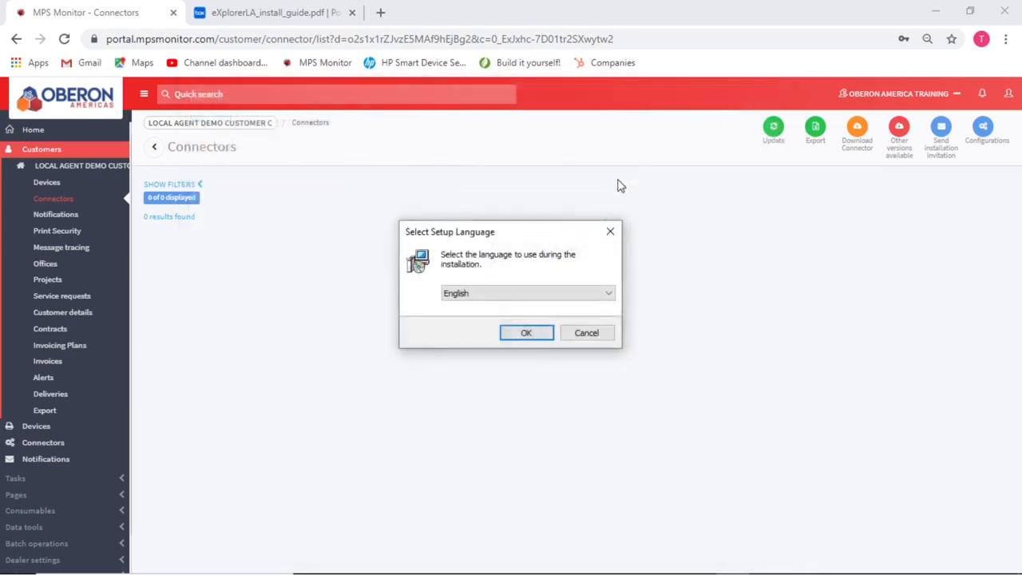
{"action": "left_click", "coordinate": [936, 13]}
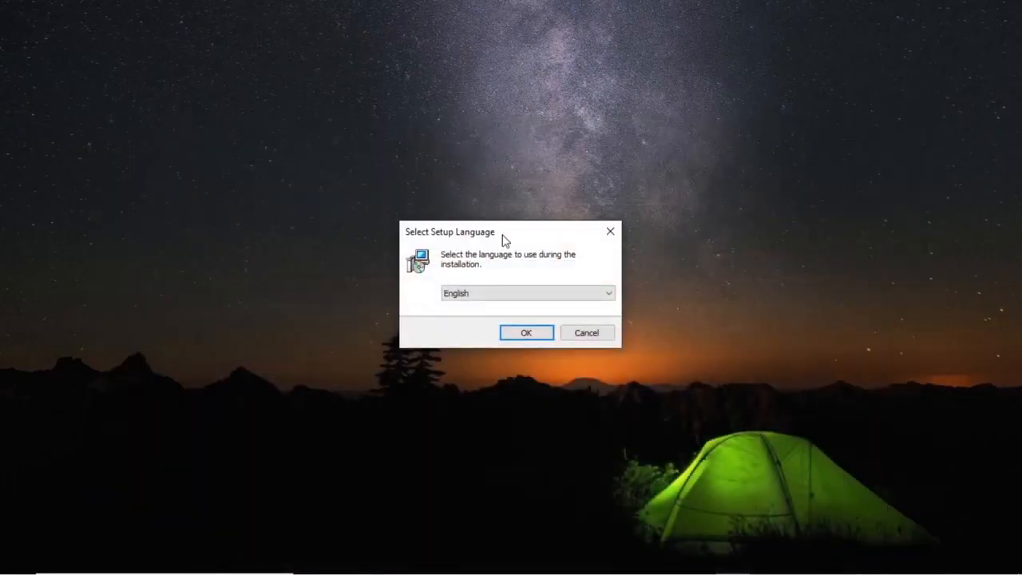
Step: Choose English, pass the Welcome, Customer and Internet pages, and accept the MPS Monitor licence
{"action": "left_click", "coordinate": [526, 334]}
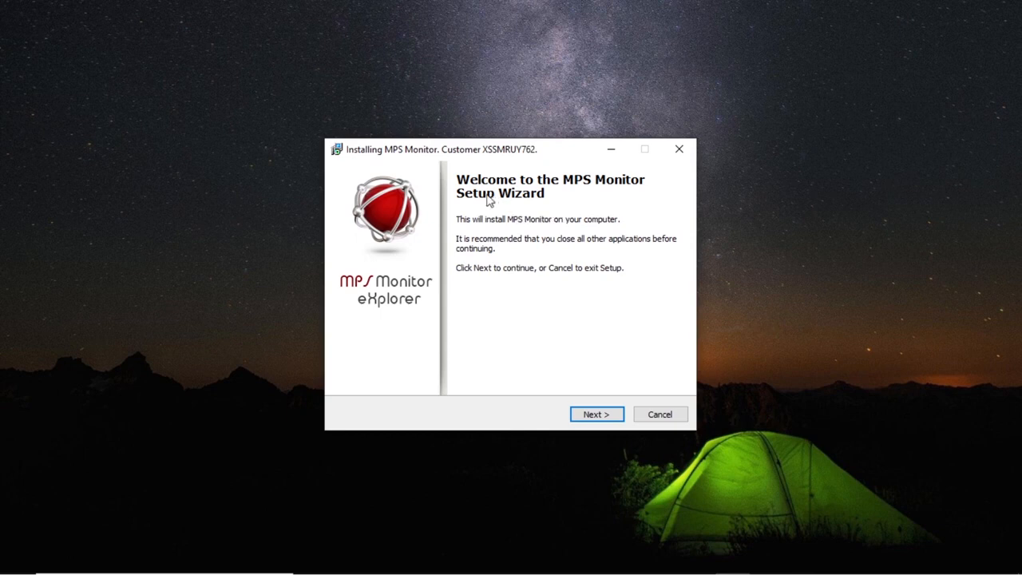
{"action": "left_click", "coordinate": [597, 414]}
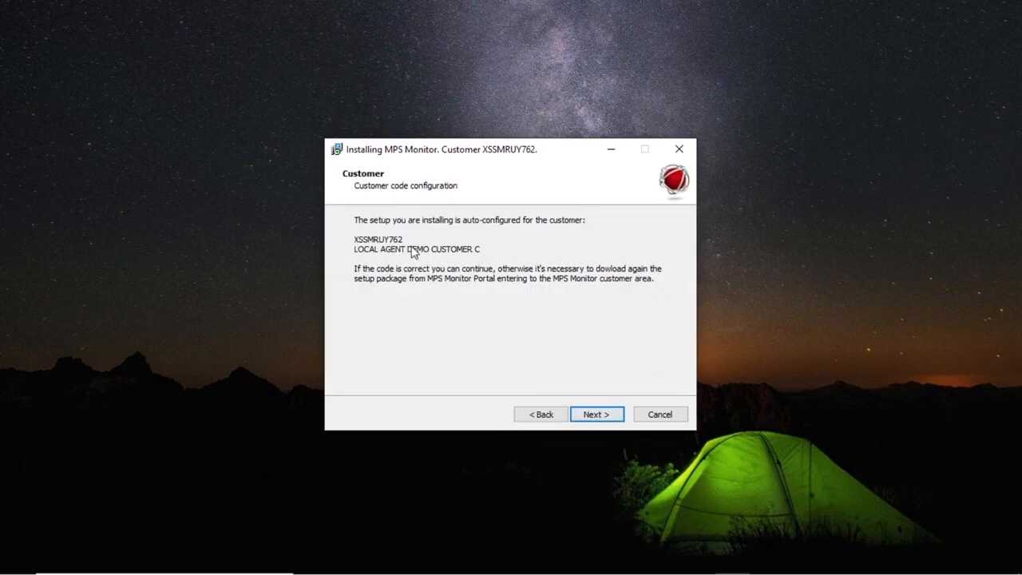
{"action": "left_click", "coordinate": [599, 414]}
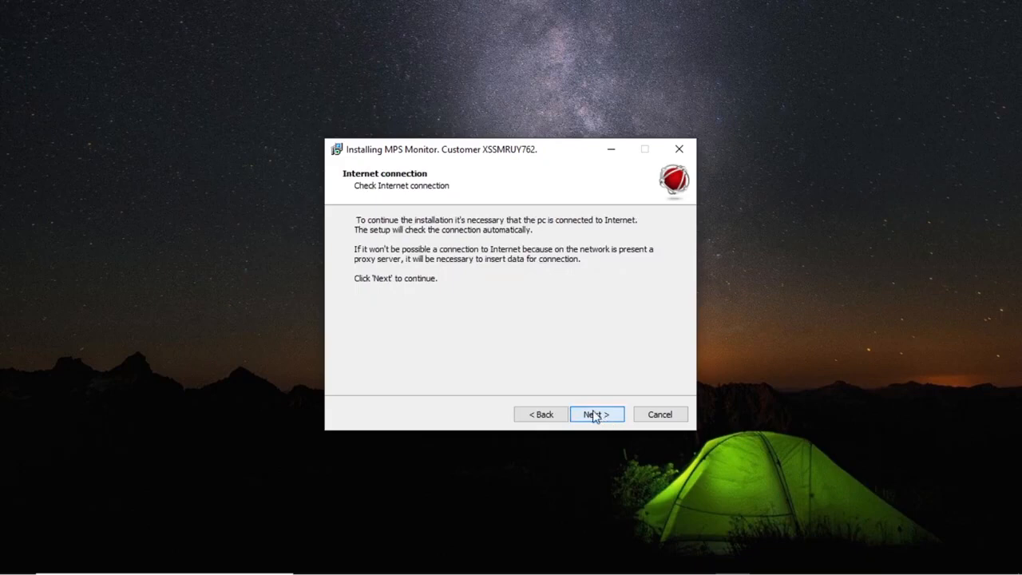
{"action": "left_click", "coordinate": [593, 414]}
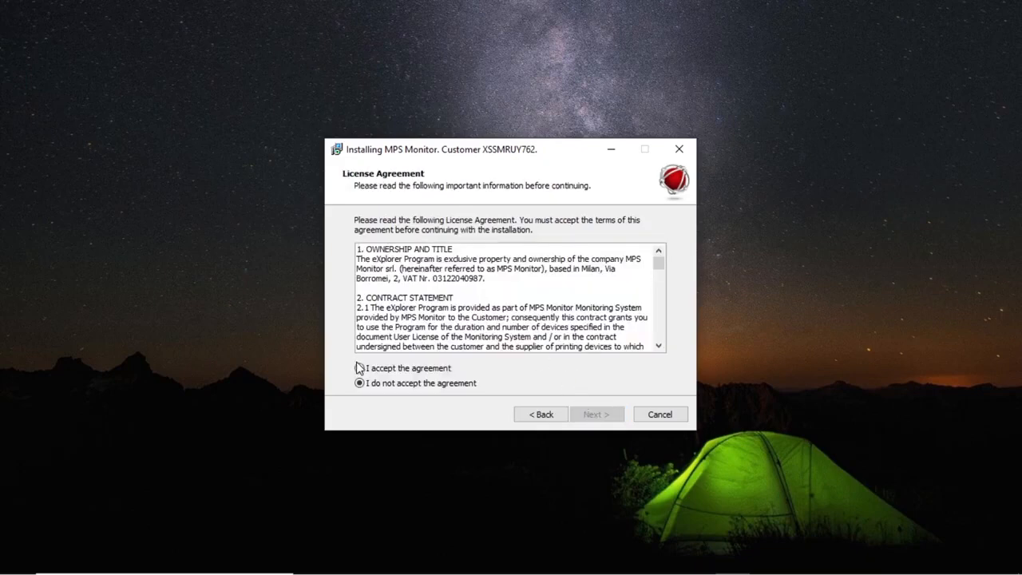
{"action": "left_click", "coordinate": [360, 368]}
{"action": "left_click", "coordinate": [595, 415]}
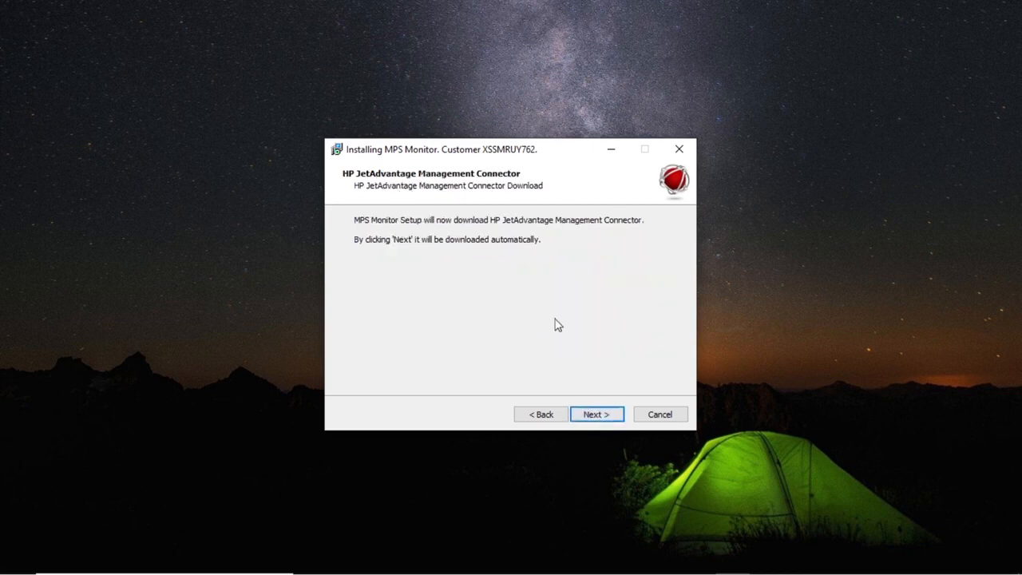
Step: Accept the HP JetAdvantage Management Connector licence and download its additional files
{"action": "left_click", "coordinate": [597, 416]}
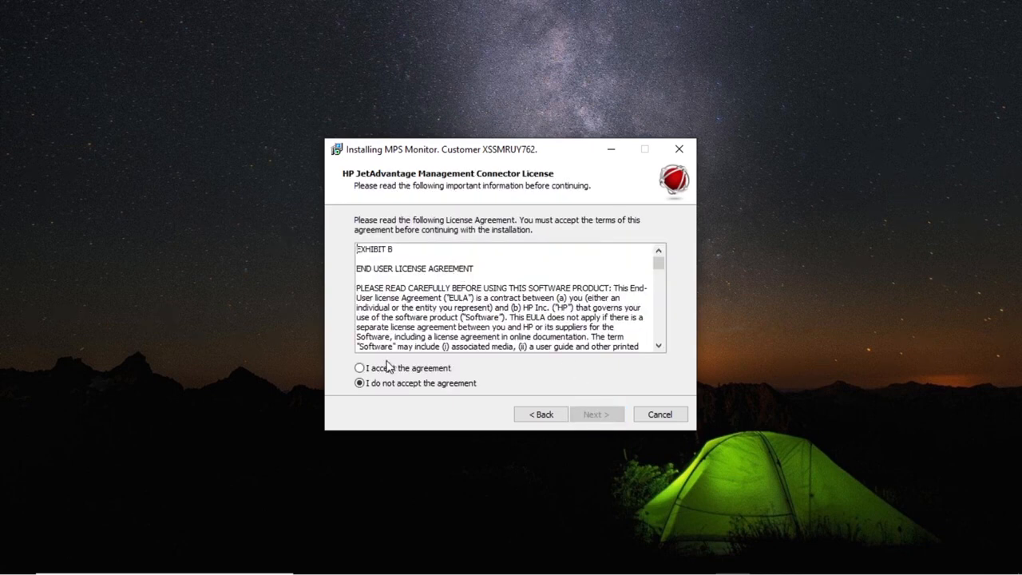
{"action": "left_click", "coordinate": [360, 368]}
{"action": "left_click", "coordinate": [595, 414]}
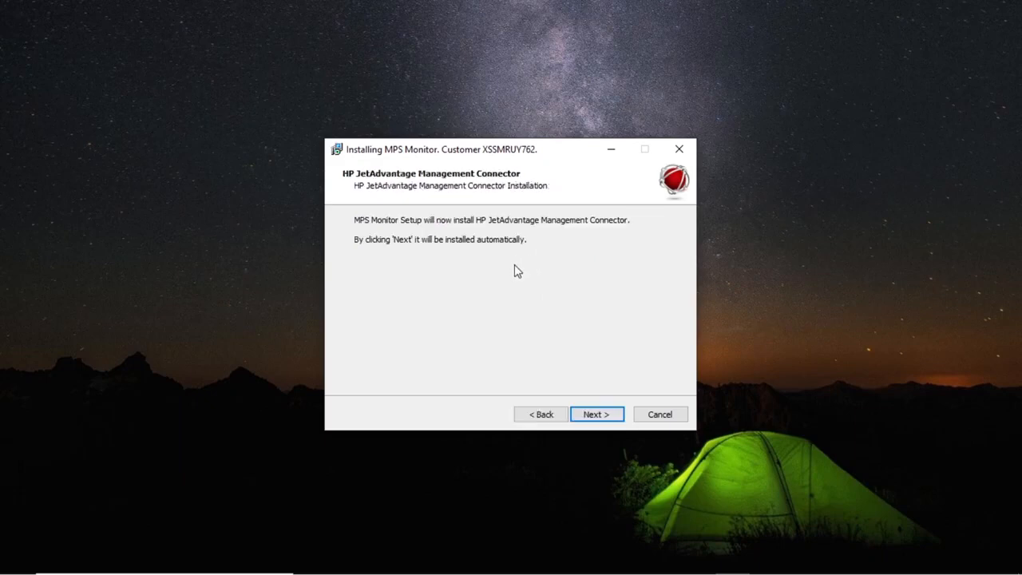
Step: Install HP JetAdvantage and MPS Monitor into C:\Program Files (x86)\MpsMonitor\eXplorer3, then finish
{"action": "left_click", "coordinate": [598, 416]}
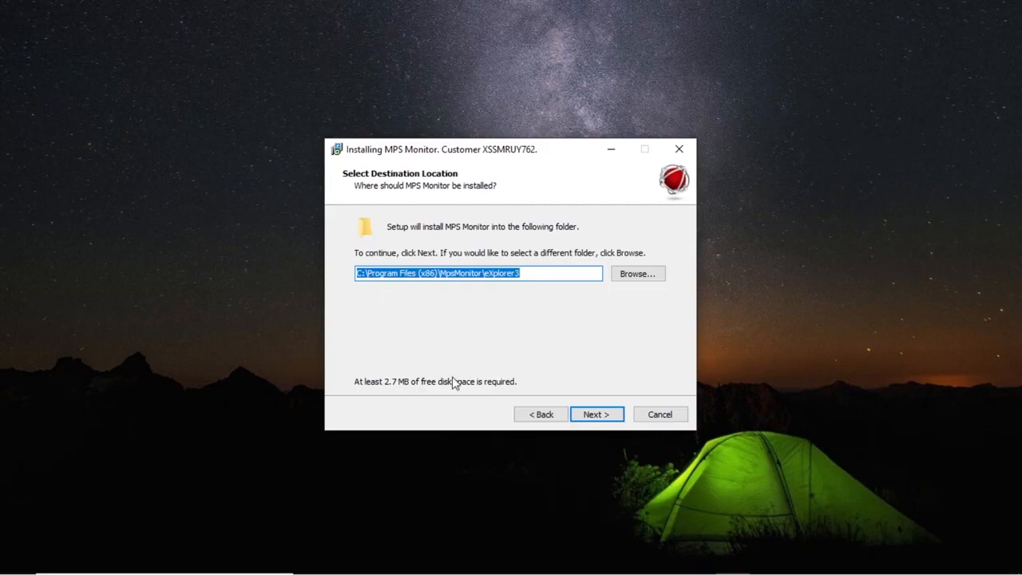
{"action": "left_click", "coordinate": [598, 417]}
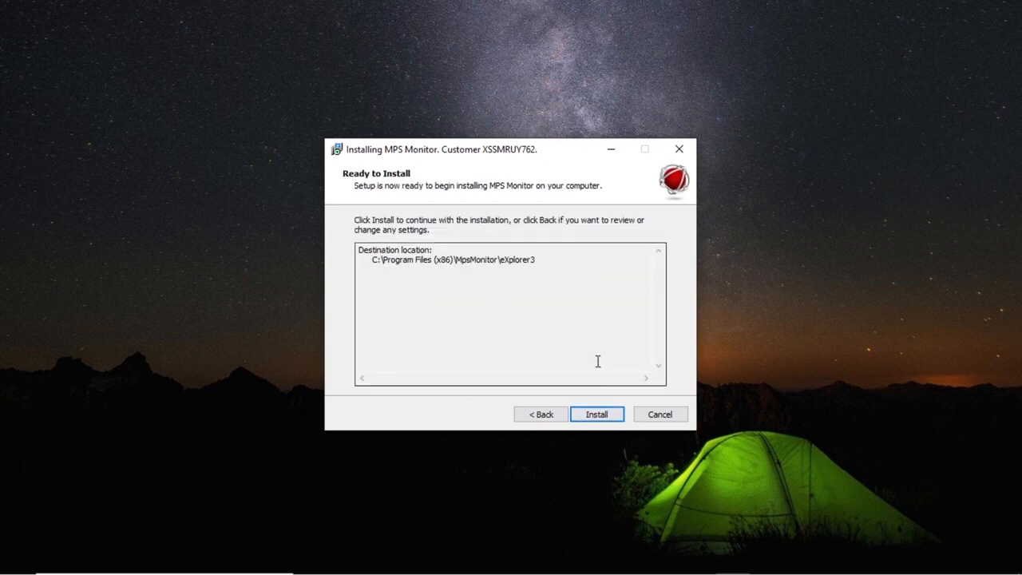
{"action": "left_click", "coordinate": [598, 417]}
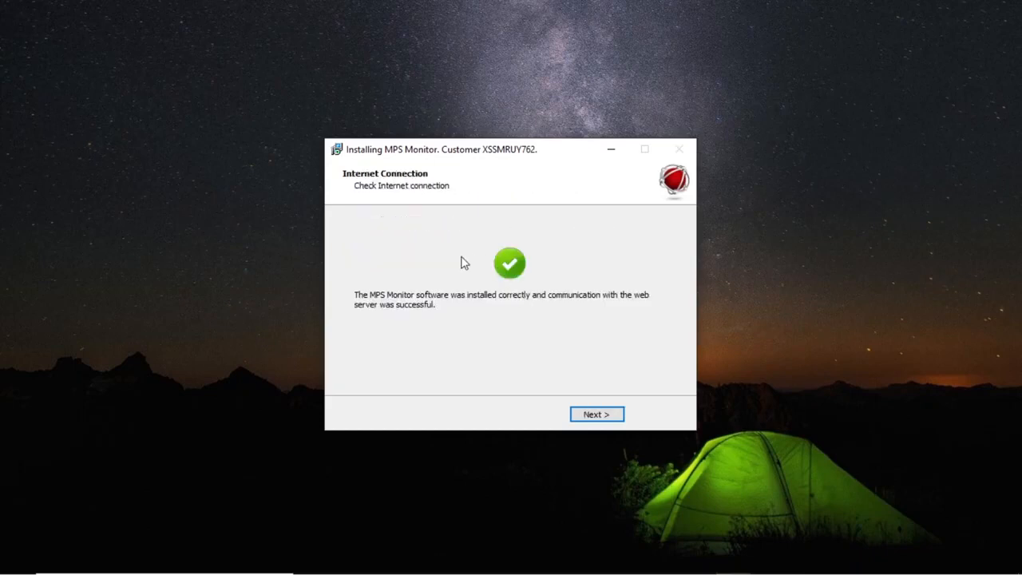
{"action": "left_click", "coordinate": [595, 415]}
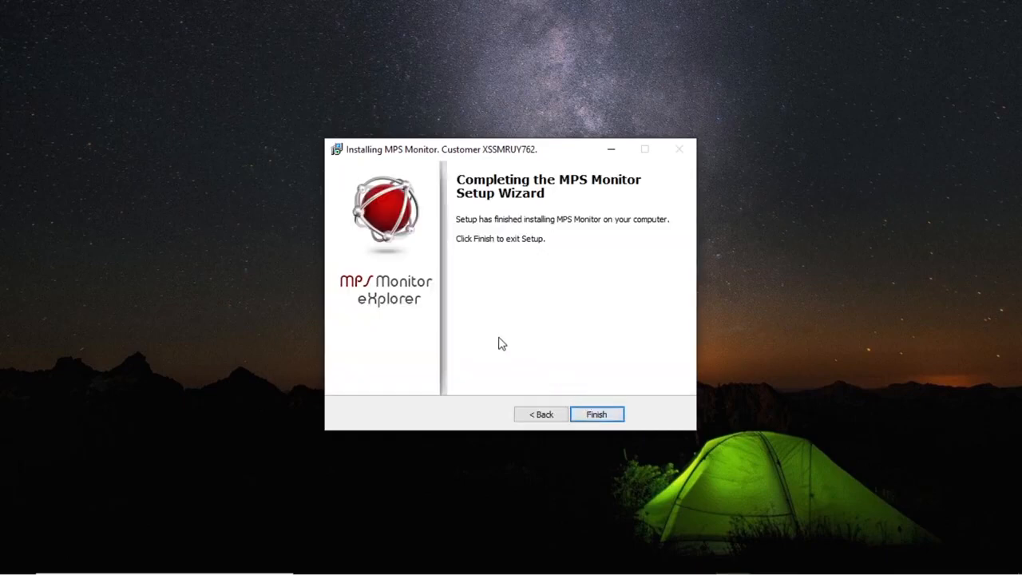
{"action": "left_click", "coordinate": [597, 415]}
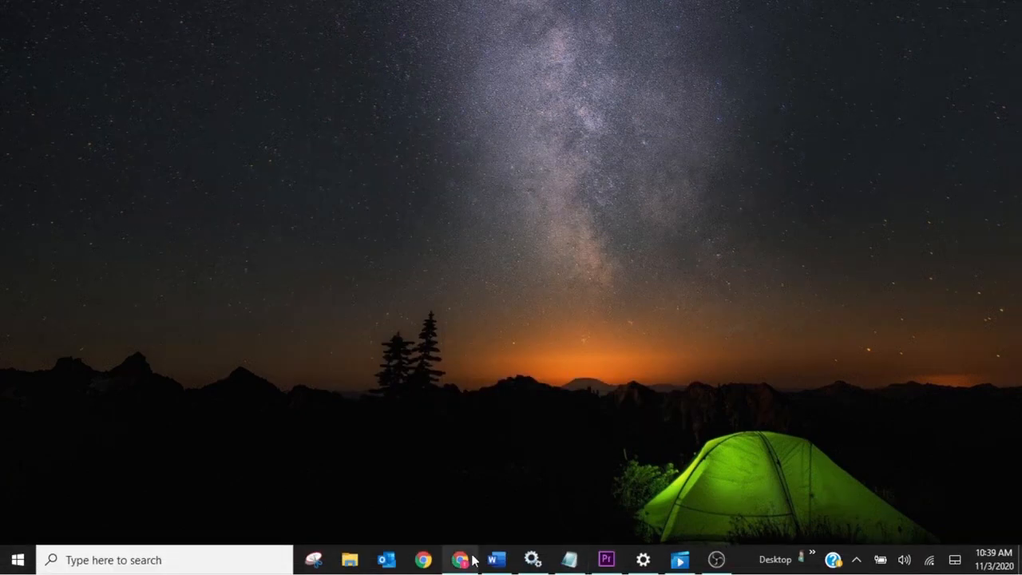
Step: Return to MPS Monitor and go to the customer's Connectors page
{"action": "left_click", "coordinate": [463, 559]}
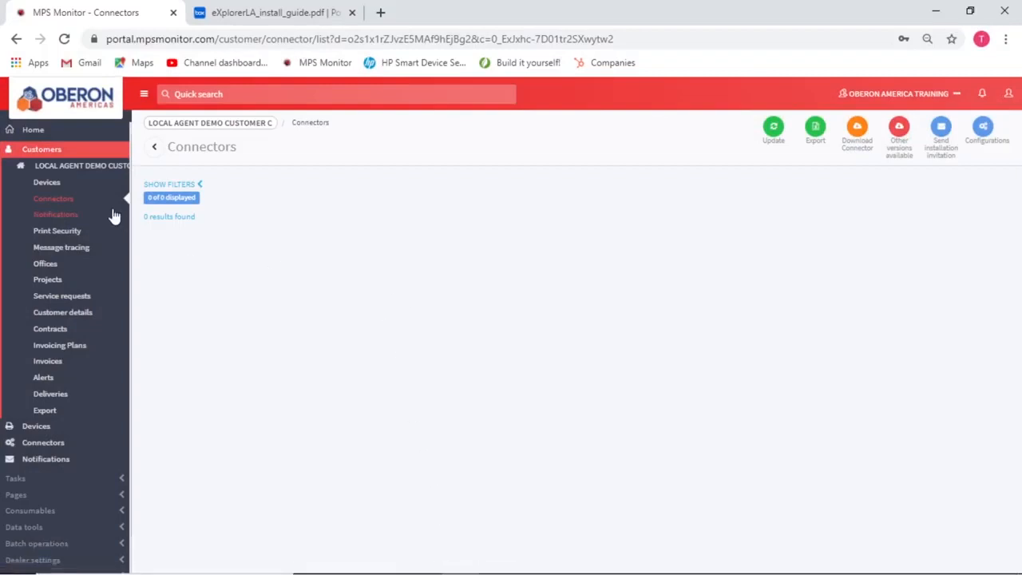
{"action": "left_click", "coordinate": [70, 171]}
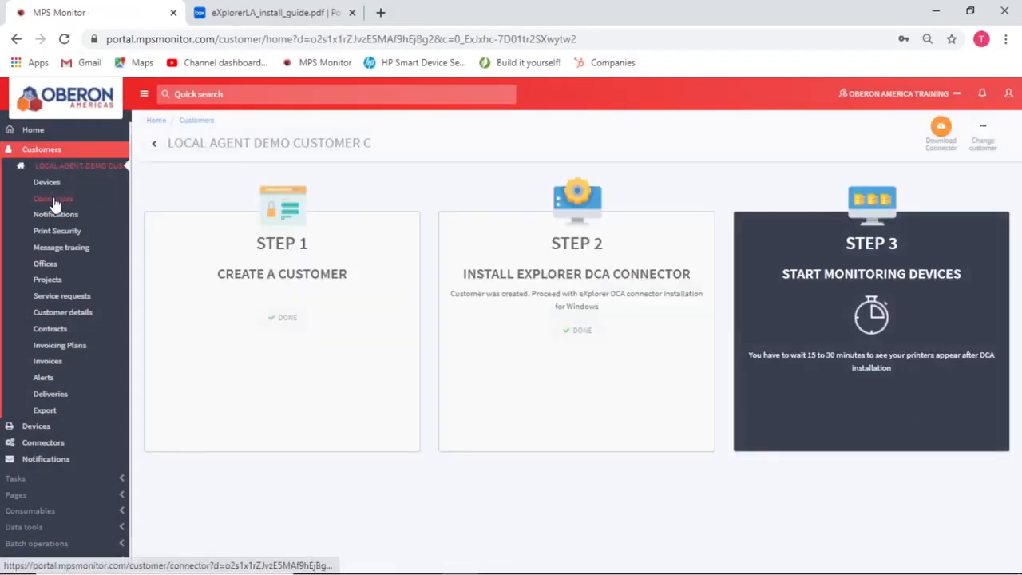
{"action": "left_click", "coordinate": [55, 200]}
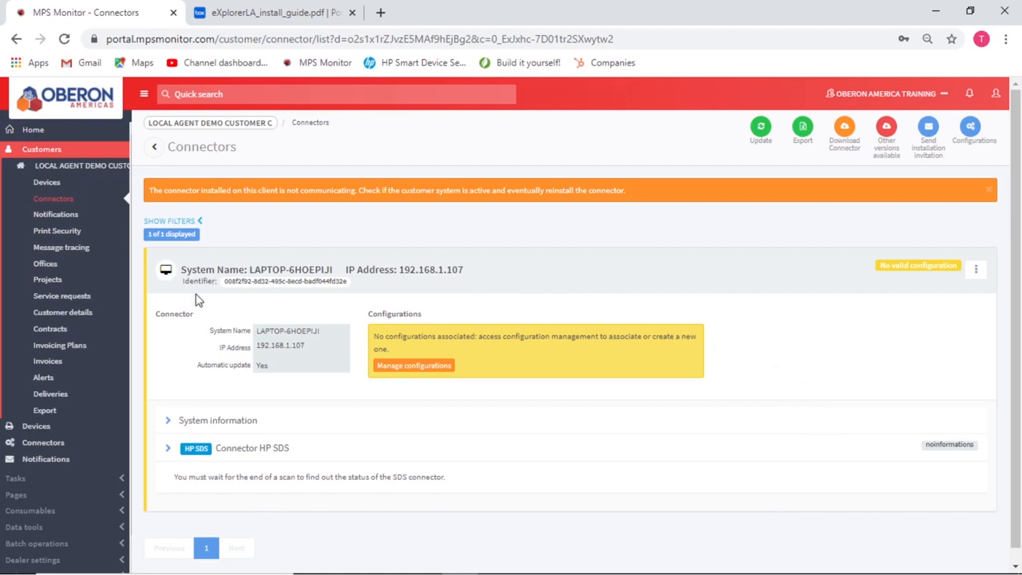
Step: Set the USB Local Agent configuration's Connector System Name to LAPTOP-6HOEPIJI and save
{"action": "left_click", "coordinate": [422, 372]}
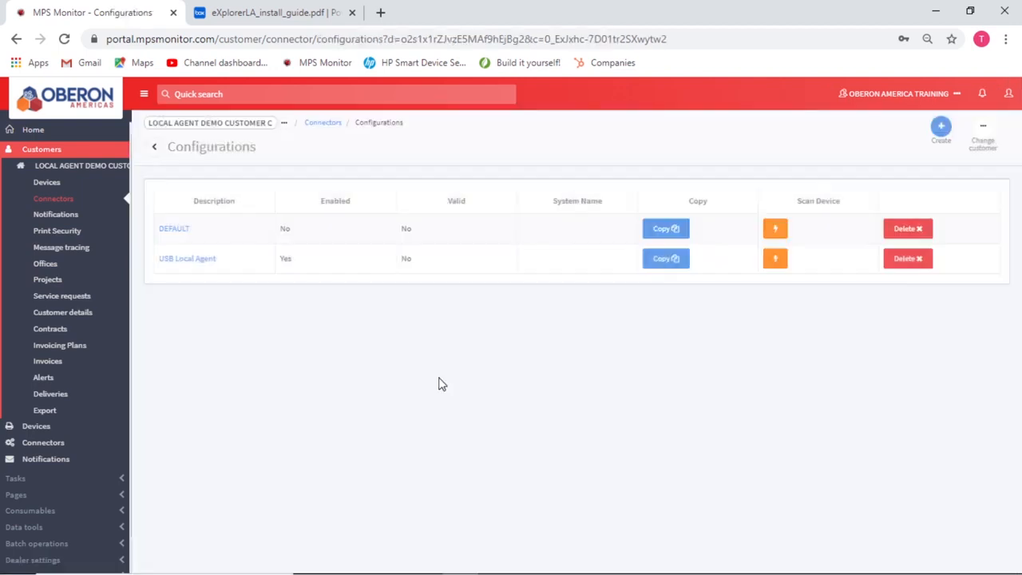
{"action": "left_click", "coordinate": [185, 259]}
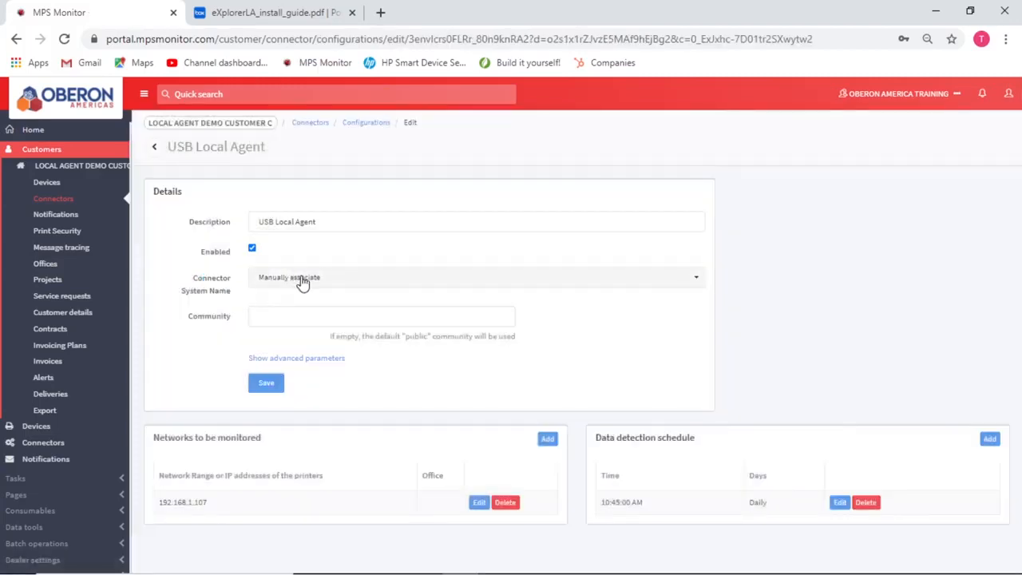
{"action": "left_click", "coordinate": [302, 278]}
{"action": "left_click", "coordinate": [300, 316]}
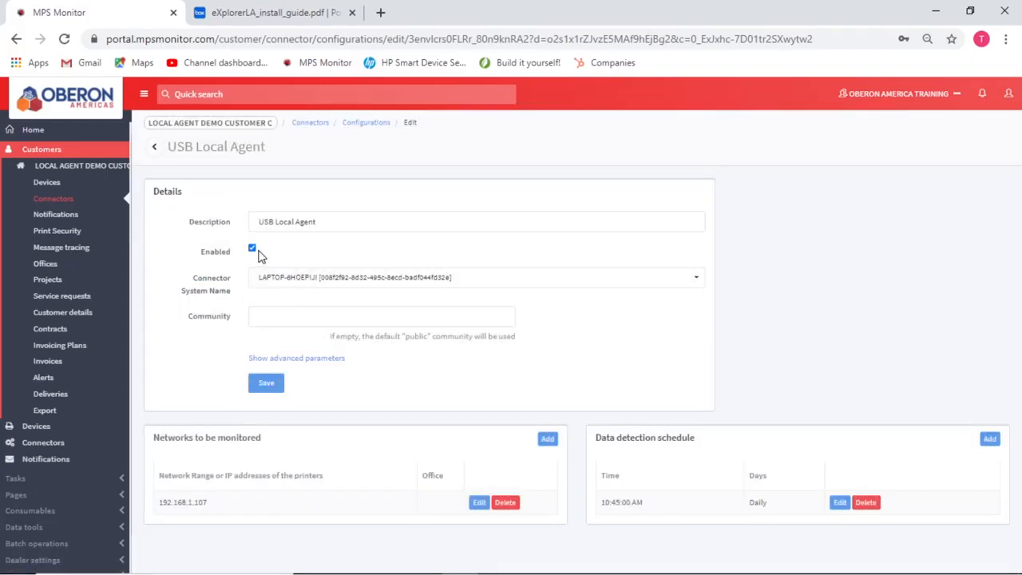
{"action": "left_click", "coordinate": [267, 384]}
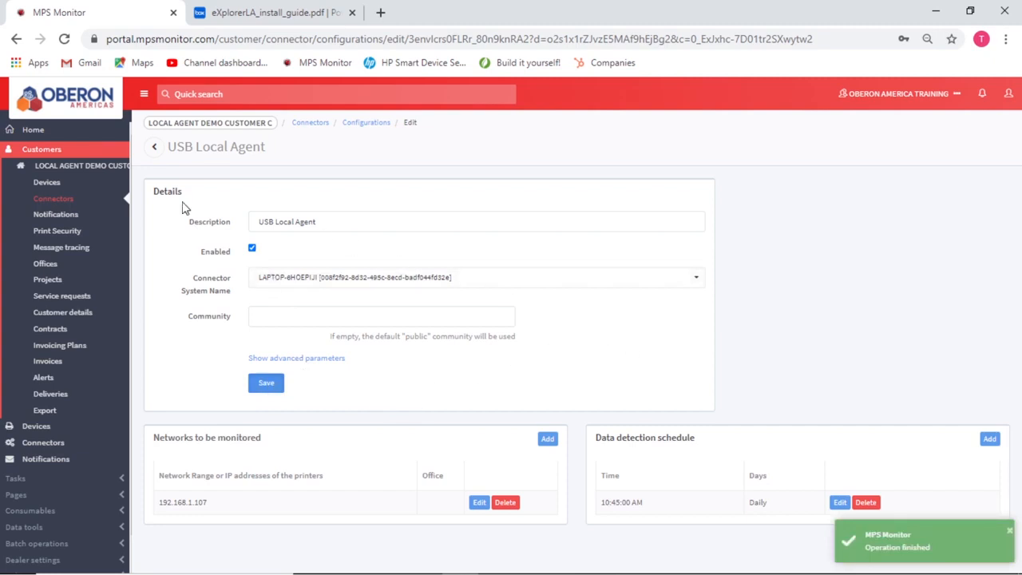
{"action": "left_click", "coordinate": [51, 202]}
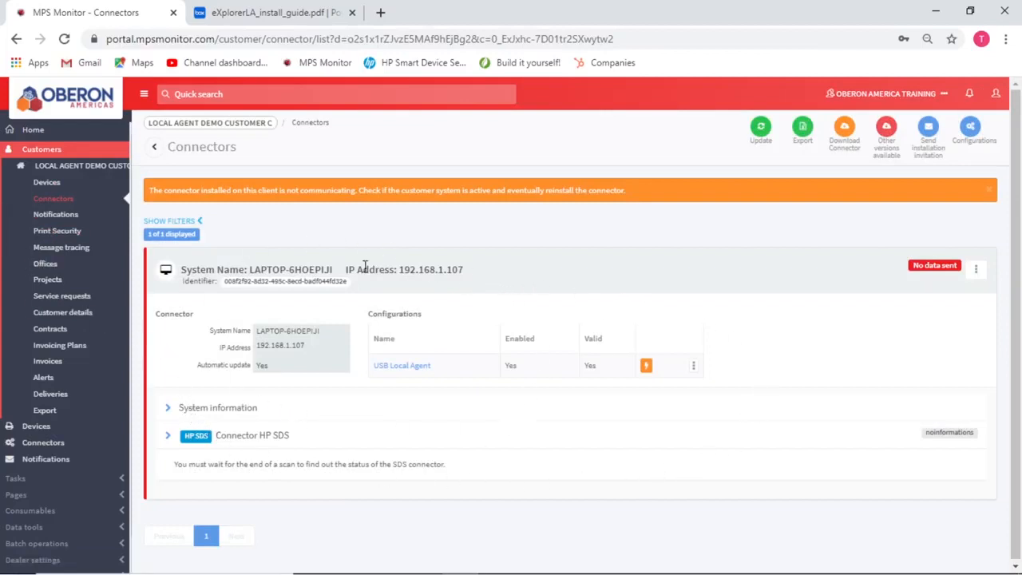
Step: Show La install tools.docx and highlight the explorerLA_OEM_2.0.4 x64 and silent installer names
{"action": "left_click", "coordinate": [936, 11]}
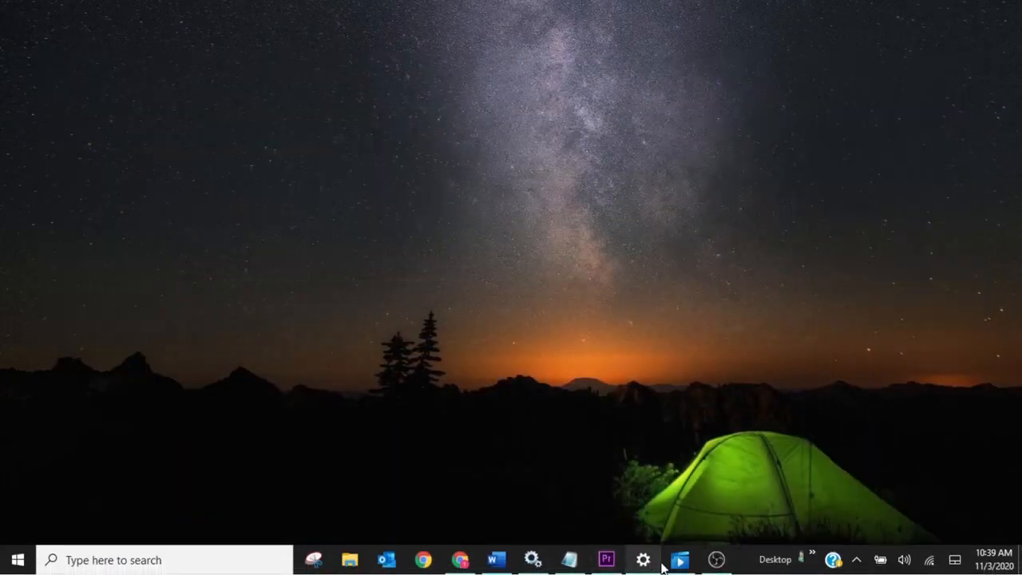
{"action": "left_click", "coordinate": [495, 562]}
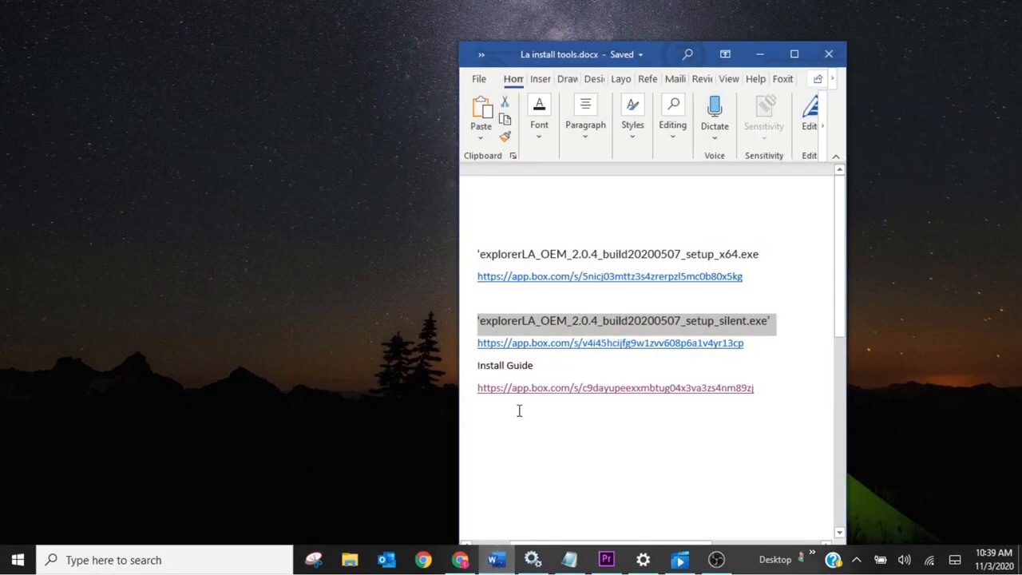
{"action": "left_click", "coordinate": [714, 468]}
{"action": "left_click_drag", "start_coordinate": [773, 254], "coordinate": [486, 252]}
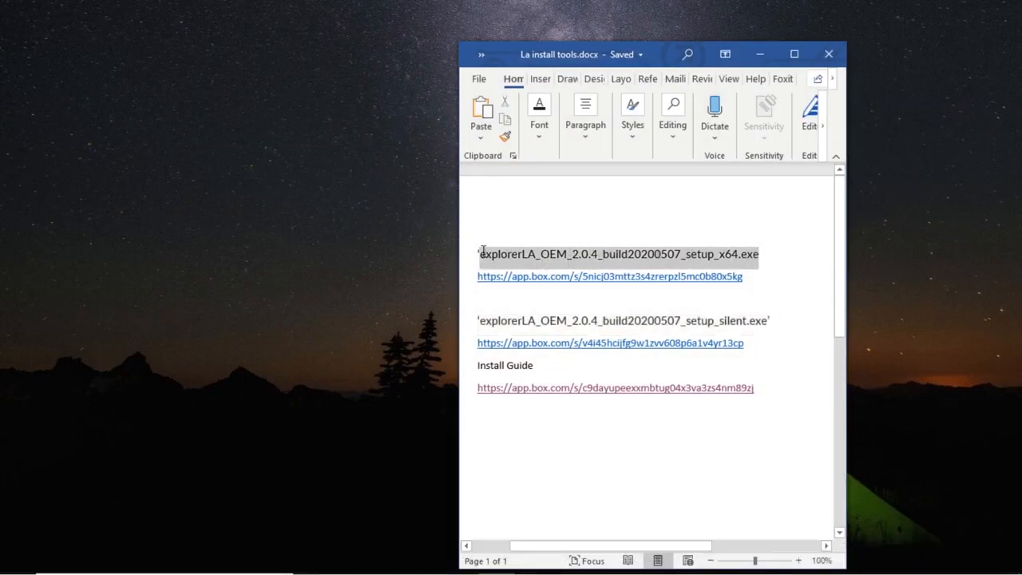
{"action": "left_click_drag", "start_coordinate": [768, 320], "coordinate": [483, 320]}
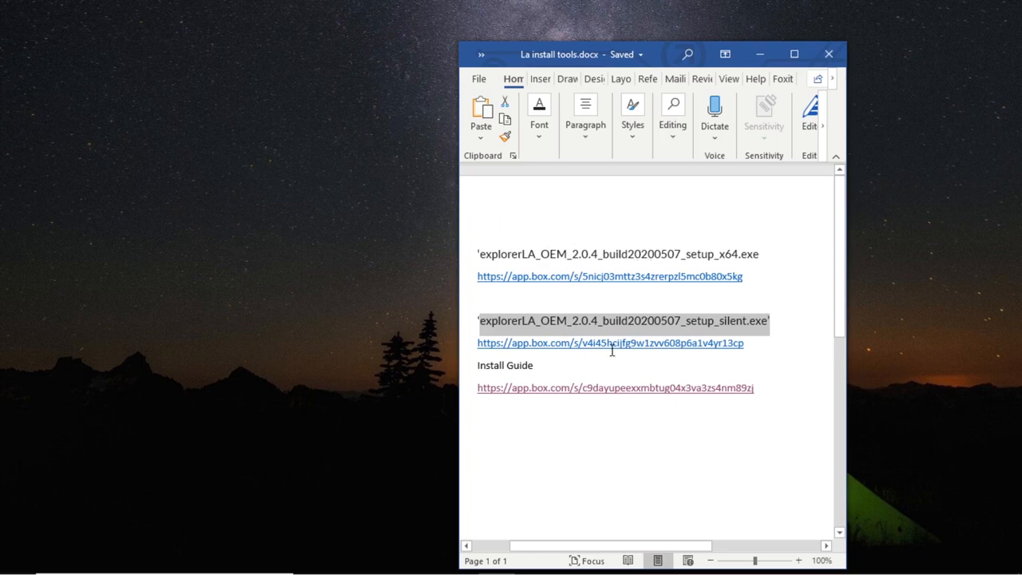
{"action": "left_click", "coordinate": [349, 560]}
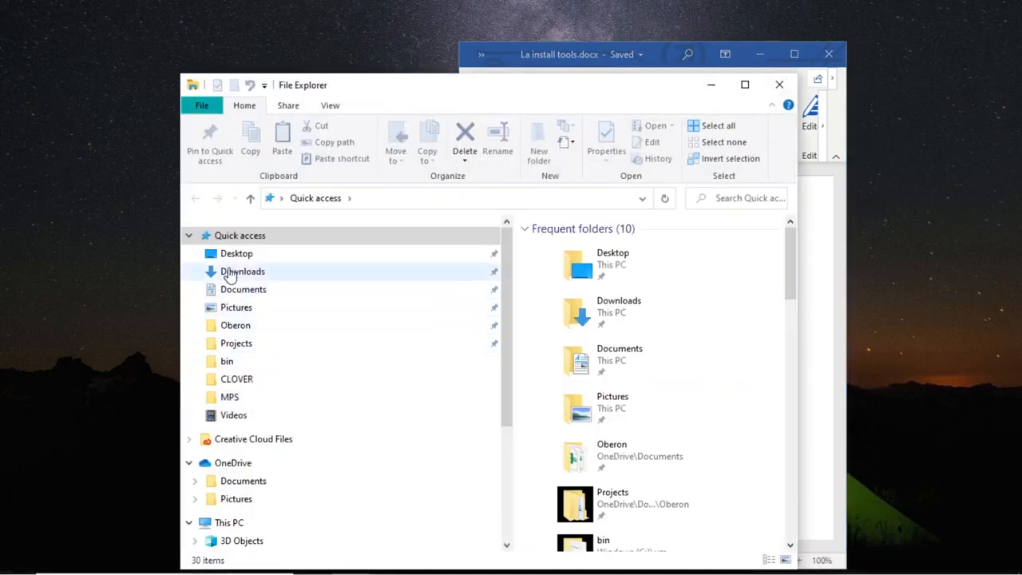
Step: Run the eXplorerLA x64 setup from Downloads as administrator, moving Explorer and Word aside
{"action": "left_click", "coordinate": [201, 271]}
{"action": "left_click", "coordinate": [579, 360]}
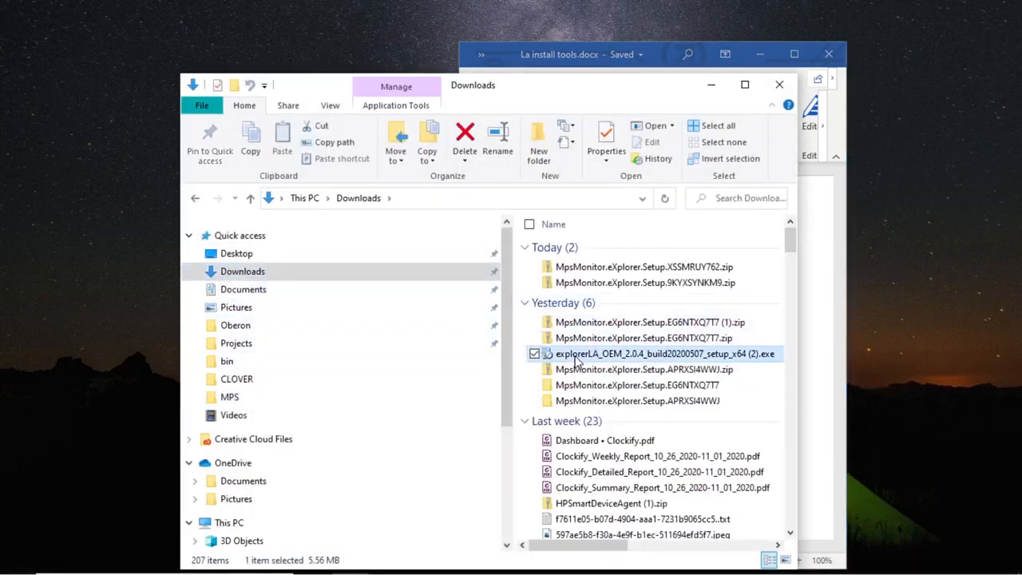
{"action": "right_click", "coordinate": [587, 357]}
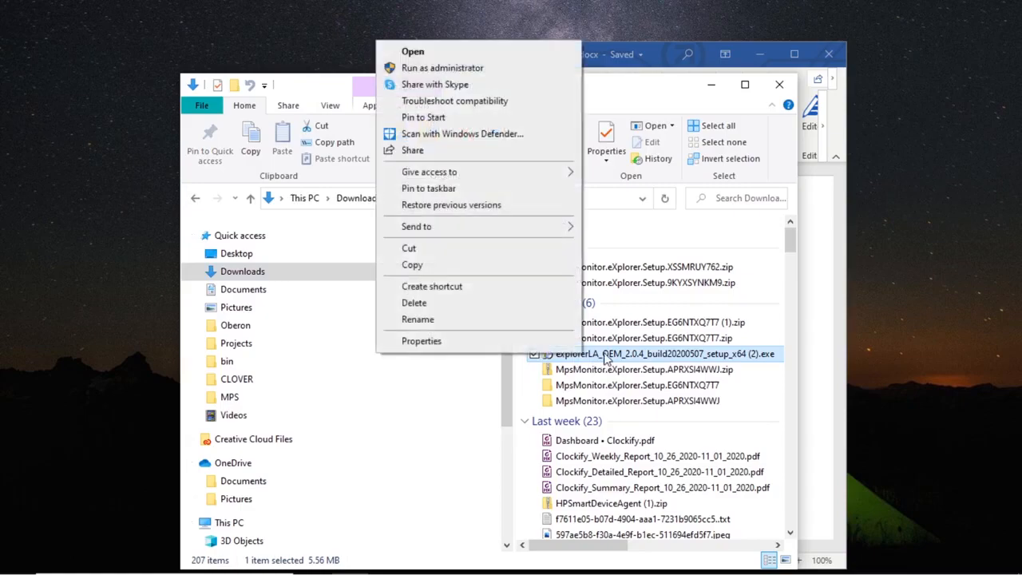
{"action": "left_click", "coordinate": [442, 68]}
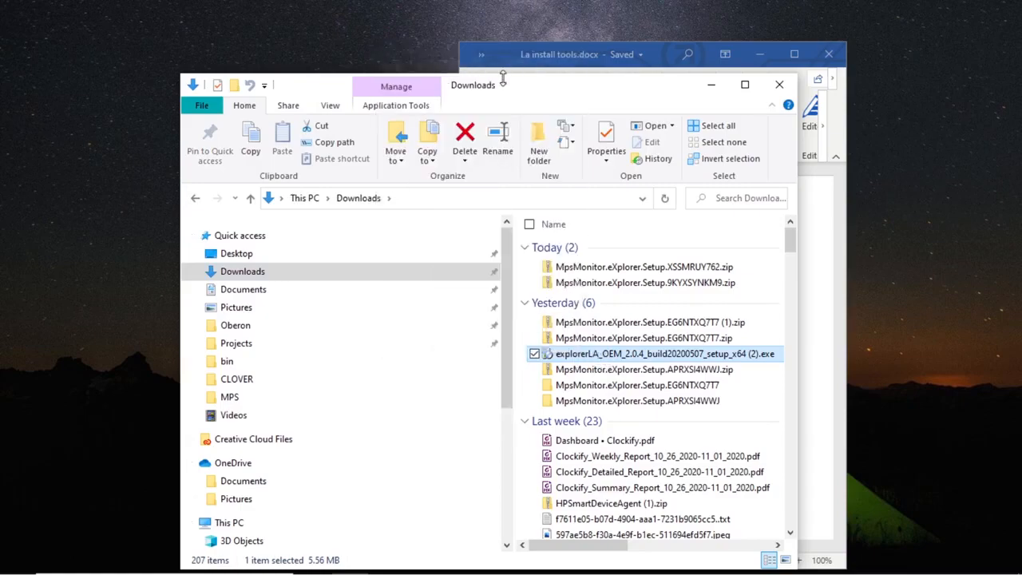
{"action": "left_click", "coordinate": [713, 86]}
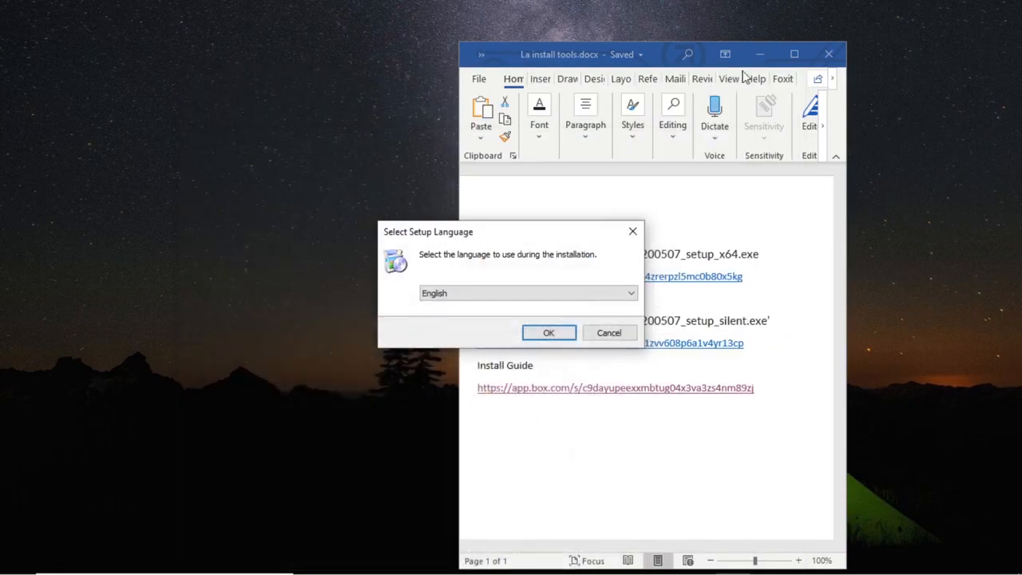
{"action": "left_click", "coordinate": [759, 53]}
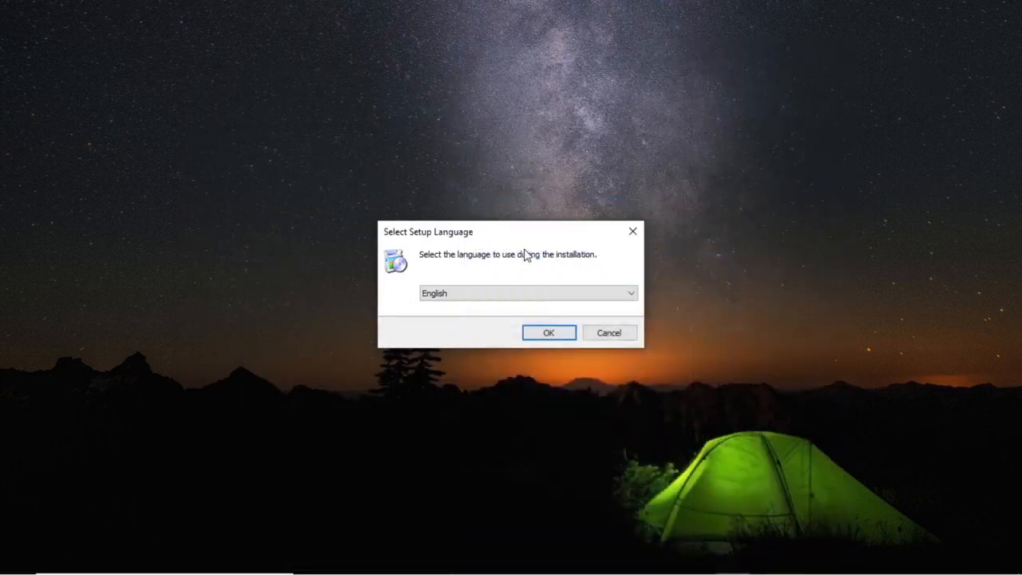
{"action": "left_click_drag", "start_coordinate": [474, 233], "coordinate": [415, 108]}
Step: Install eXplorerLA 2.0.4 in English into C:\Program Files\MPSMonitor\eXplorerLA and finish
{"action": "left_click", "coordinate": [488, 209]}
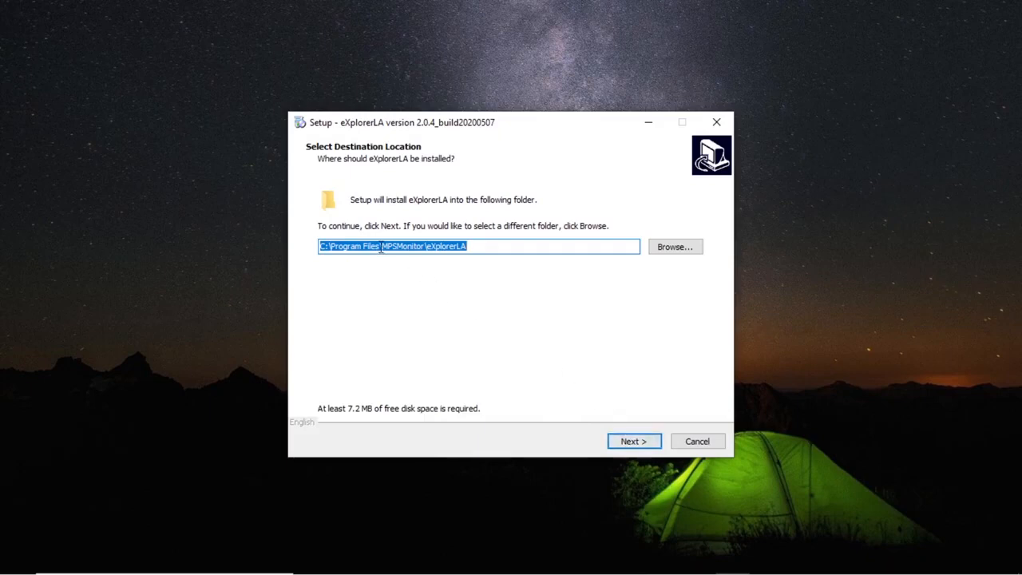
{"action": "left_click", "coordinate": [636, 444]}
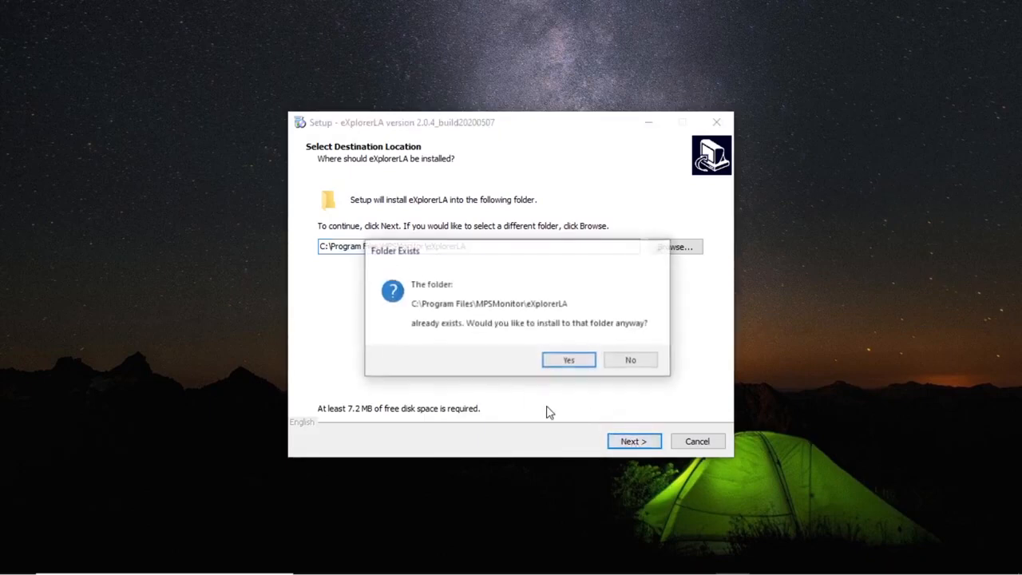
{"action": "left_click", "coordinate": [570, 364]}
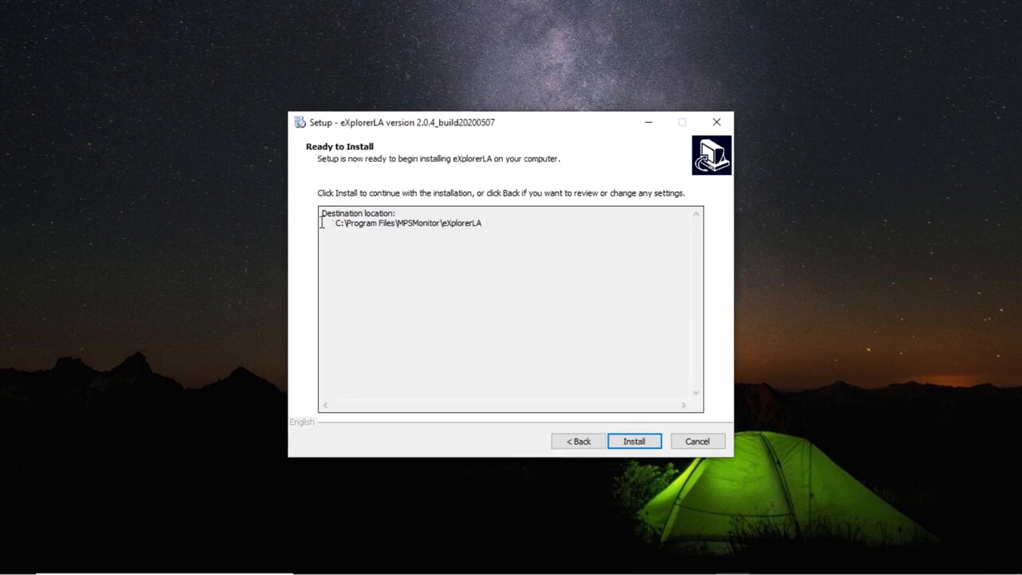
{"action": "left_click", "coordinate": [642, 446]}
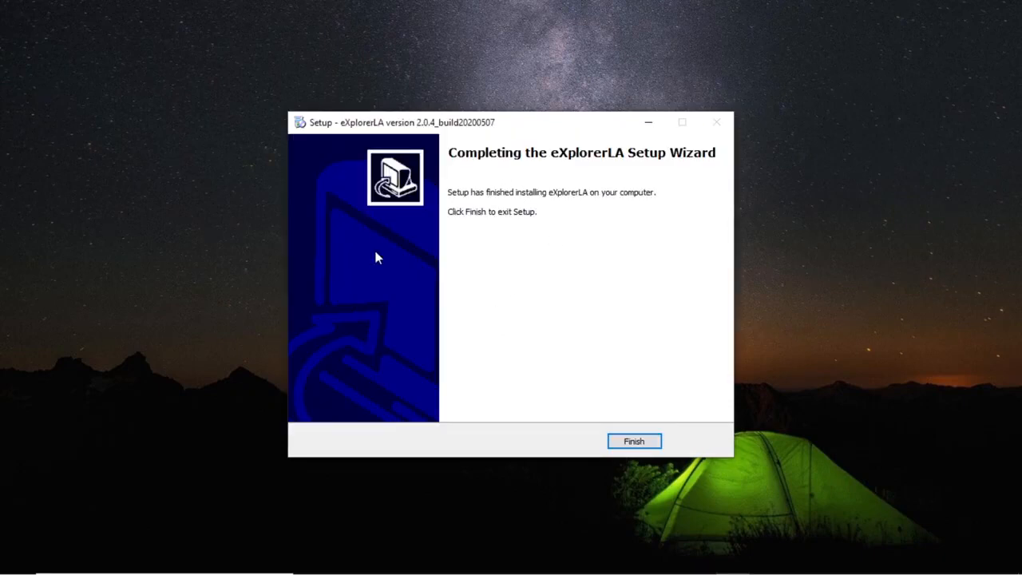
{"action": "left_click", "coordinate": [634, 440]}
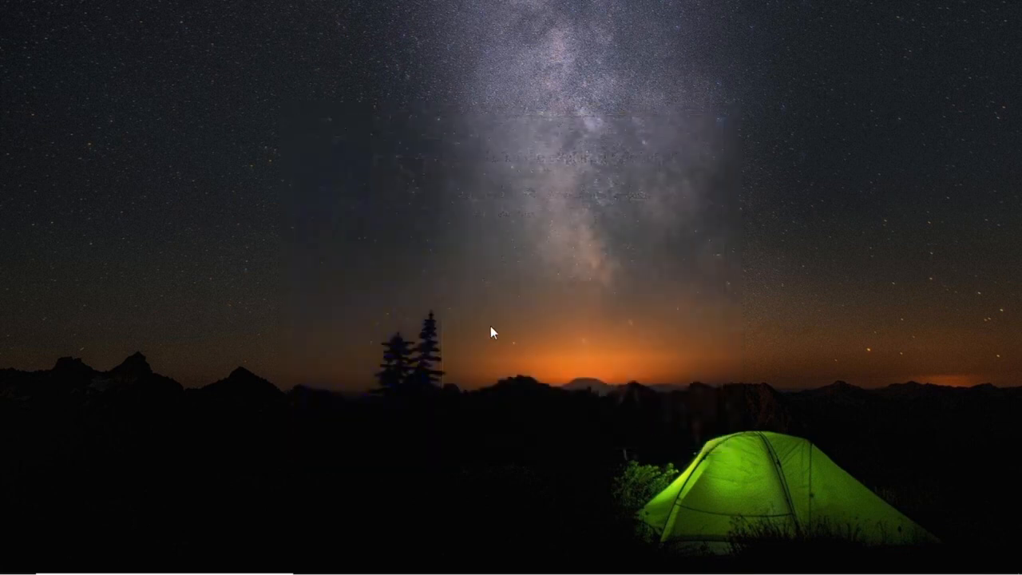
Step: Check in Services that eXplorerLA and SNMP Service are Running with Automatic startup, then close it
{"action": "mouse_move", "coordinate": [136, 569]}
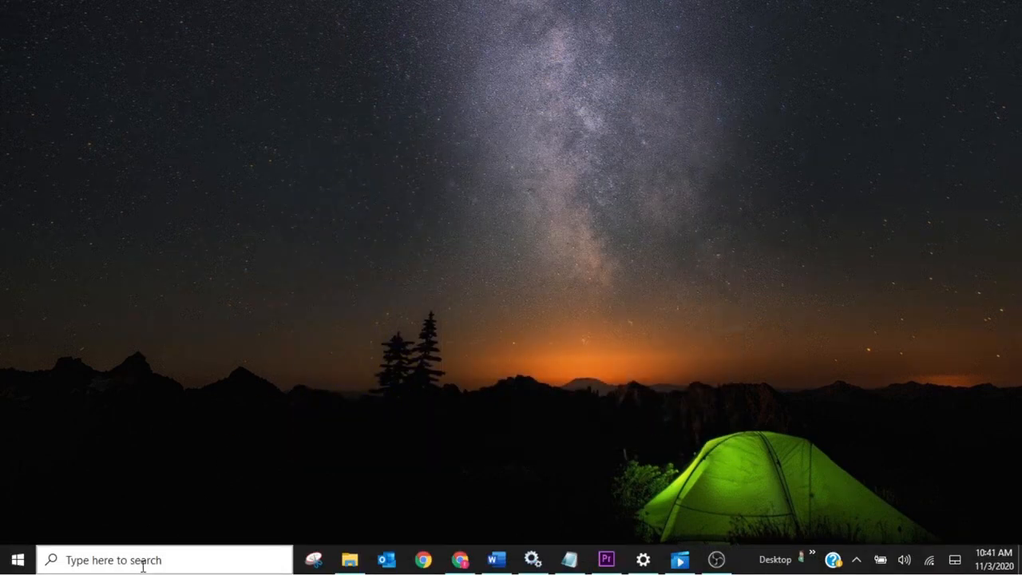
{"action": "left_click", "coordinate": [532, 559]}
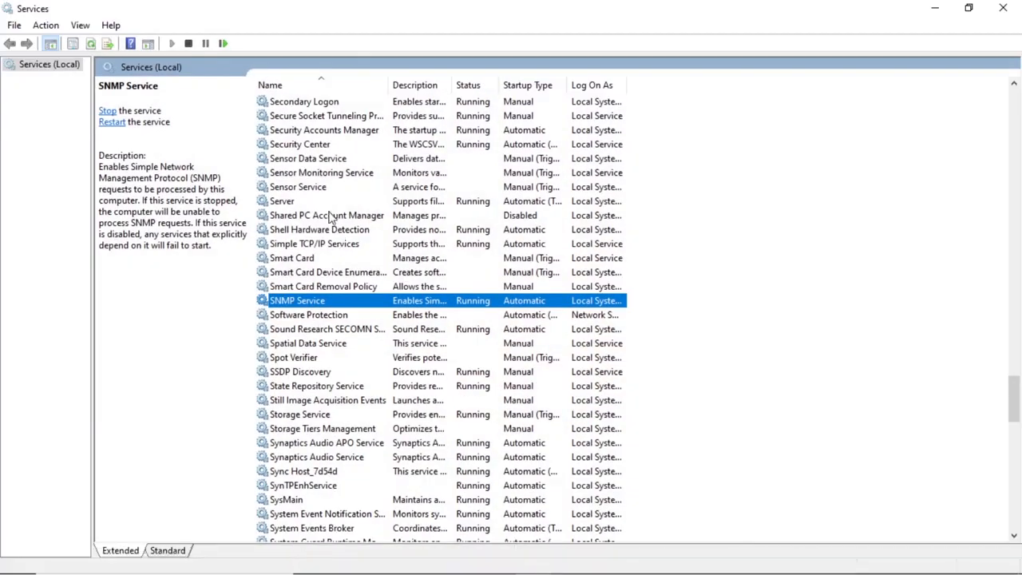
{"action": "left_click", "coordinate": [336, 216]}
{"action": "scroll", "coordinate": [389, 266], "scroll_direction": "up", "scroll_amount": 20}
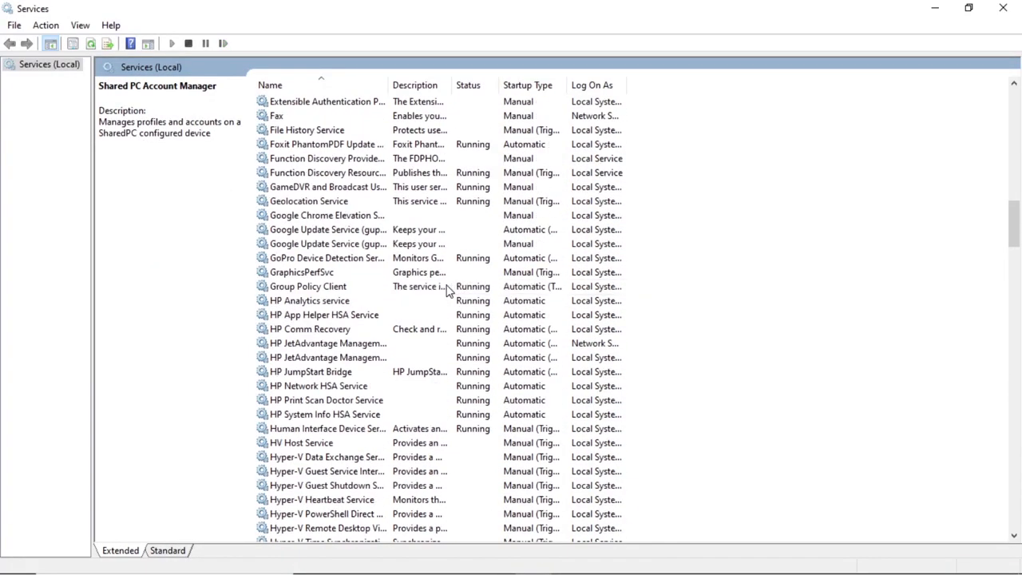
{"action": "left_click", "coordinate": [345, 272]}
{"action": "key", "text": "e"}
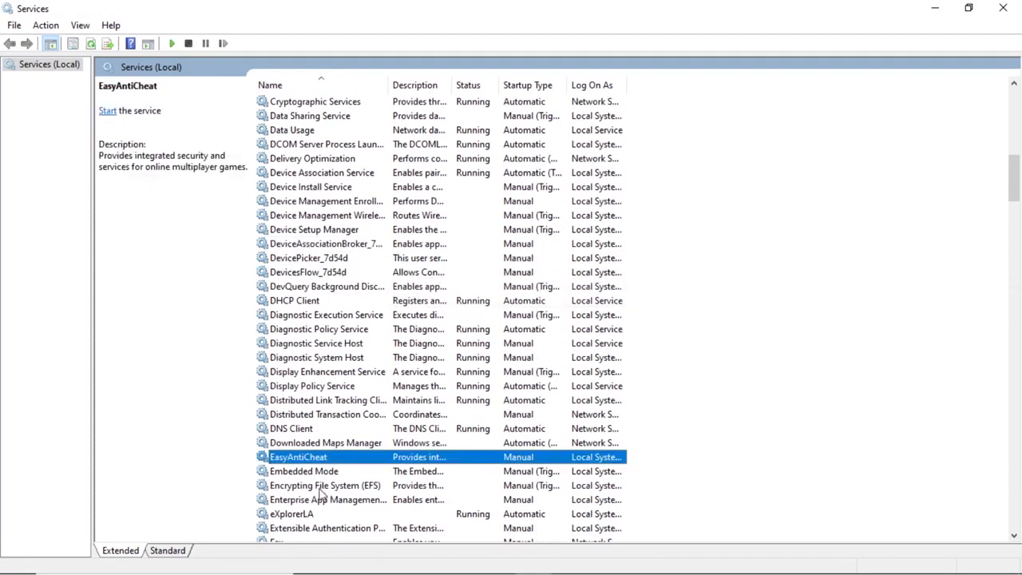
{"action": "left_click", "coordinate": [310, 515]}
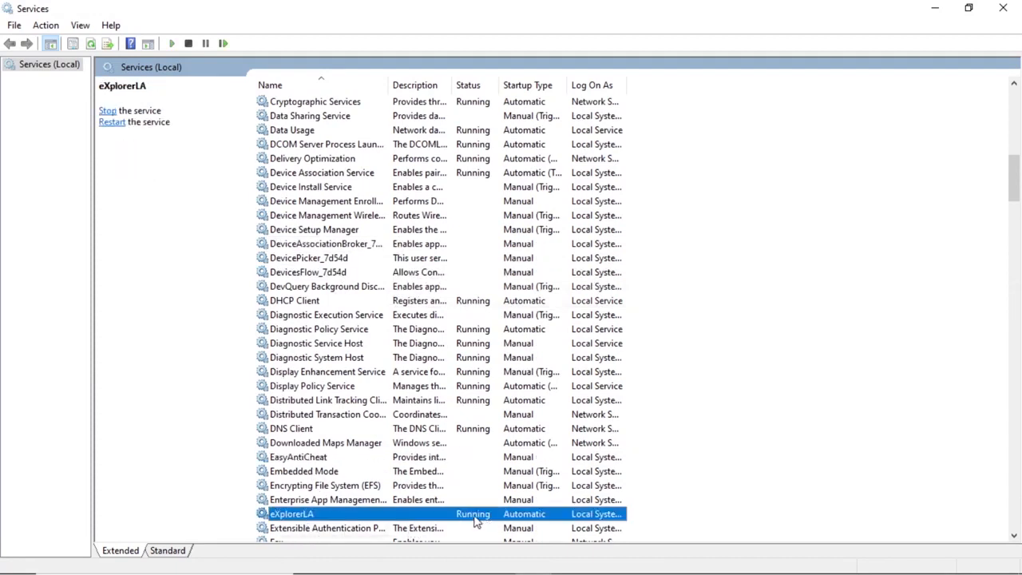
{"action": "key", "text": "s"}
{"action": "key", "text": "n"}
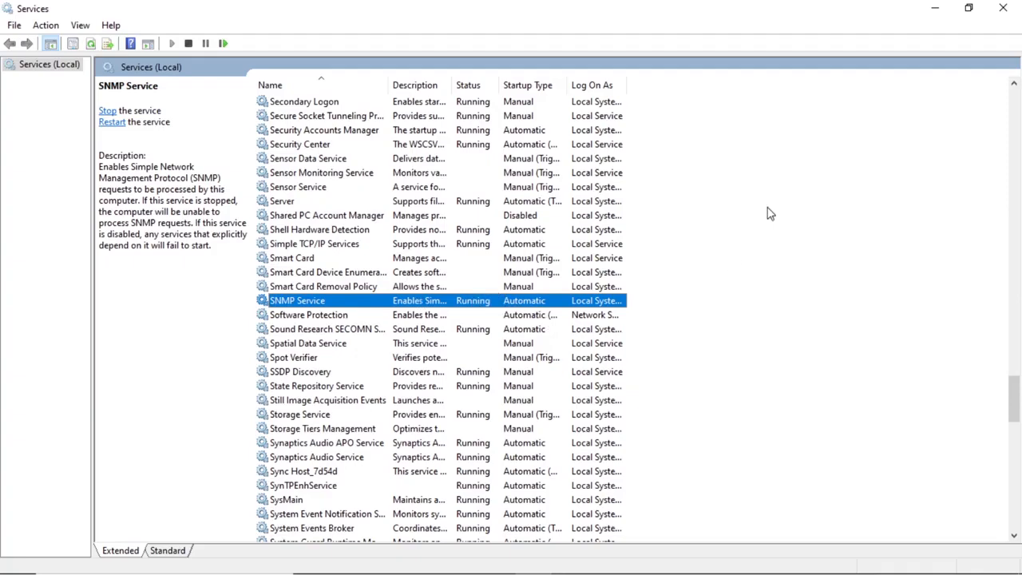
{"action": "left_click", "coordinate": [1005, 8]}
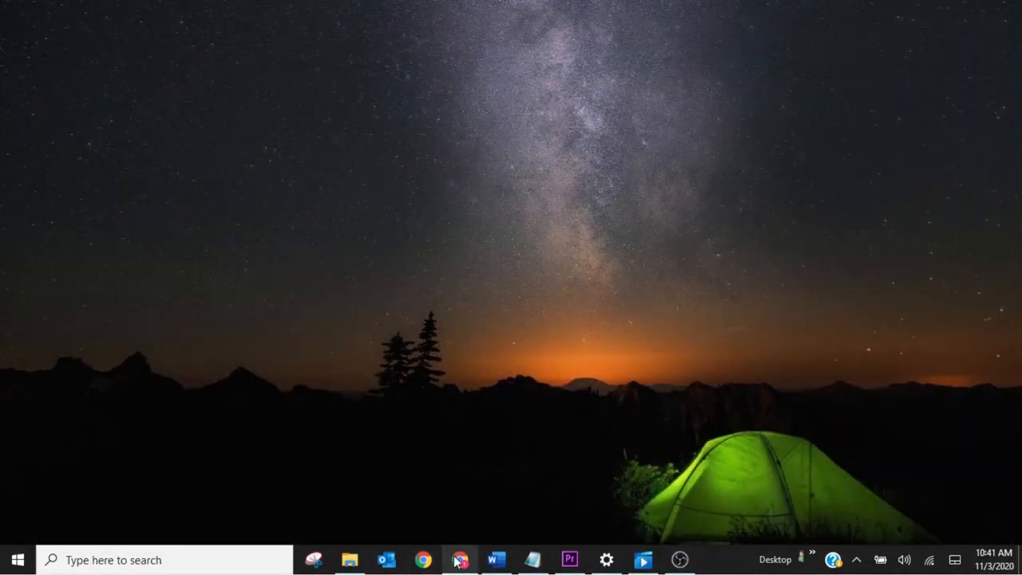
Step: Refresh Devices and Connectors, showing LAPTOP-6HOEPIJI communicating with 0 devices, then minimize Chrome
{"action": "left_click", "coordinate": [460, 562]}
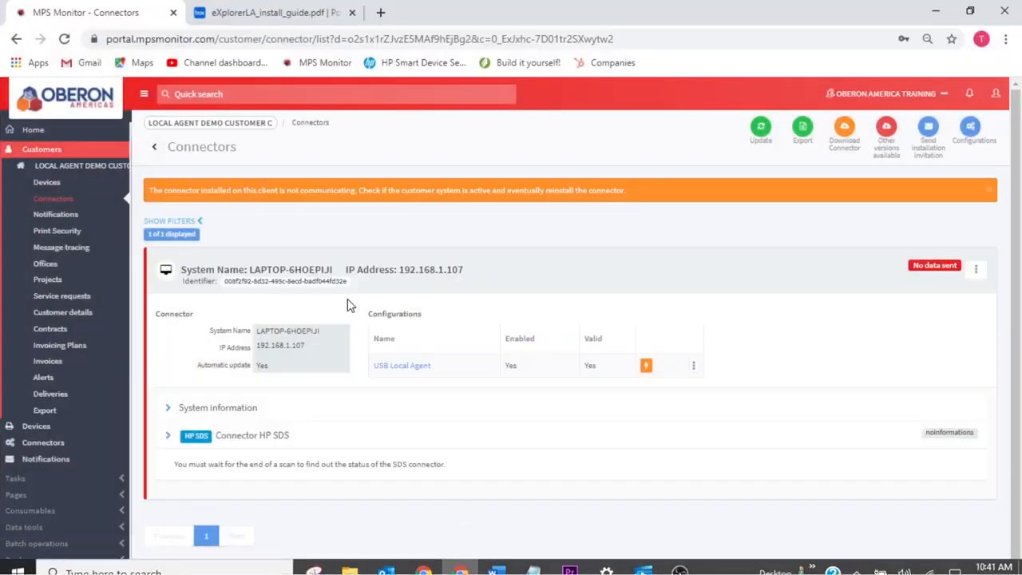
{"action": "left_click", "coordinate": [68, 183]}
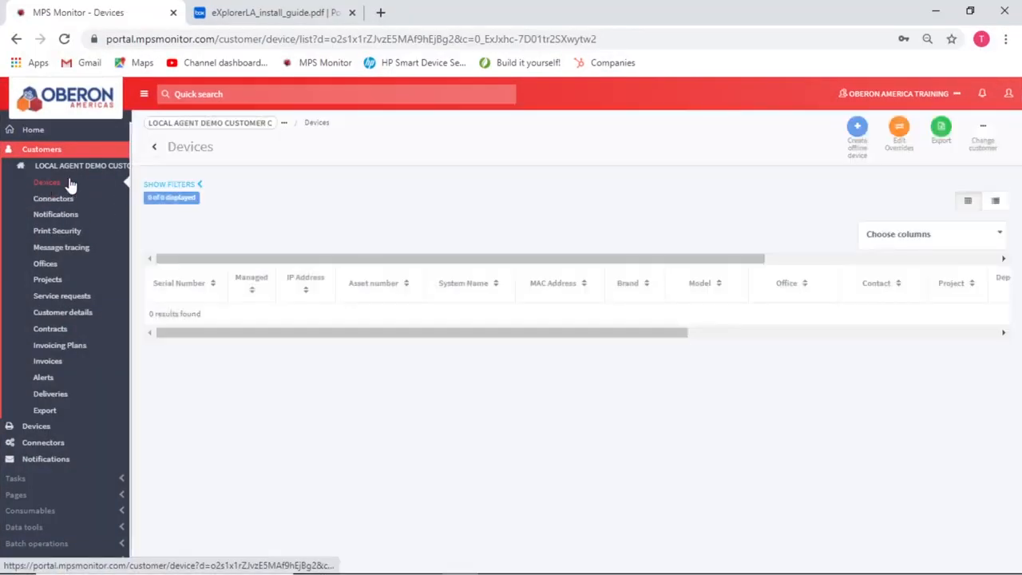
{"action": "left_click", "coordinate": [50, 198]}
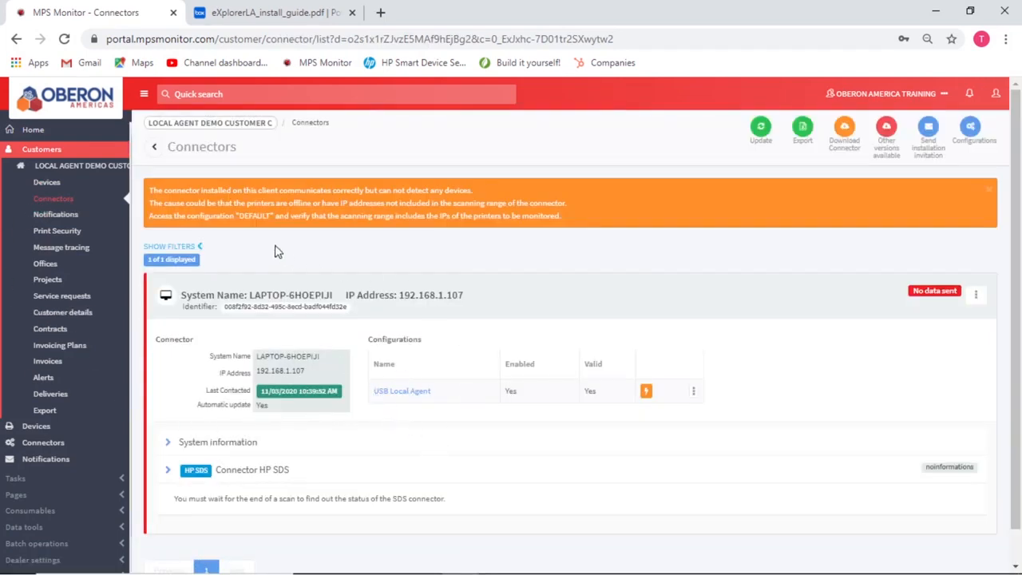
{"action": "left_click", "coordinate": [46, 184]}
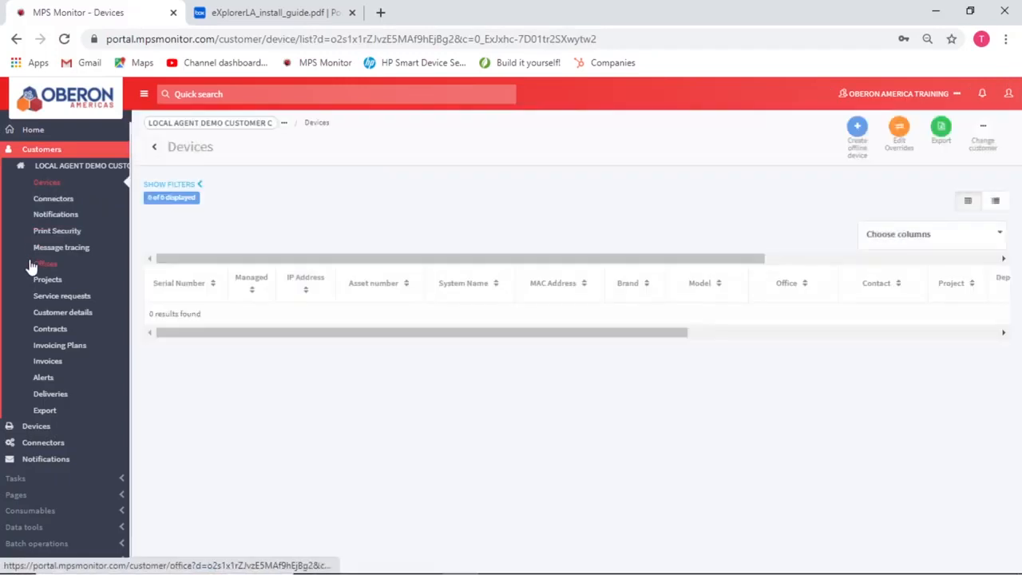
{"action": "left_click", "coordinate": [49, 199]}
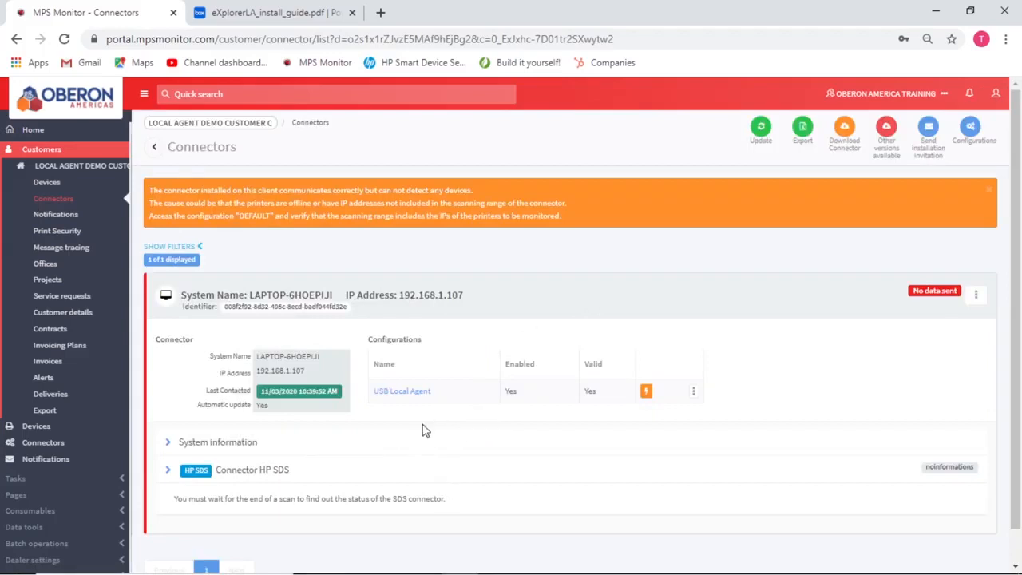
{"action": "left_click", "coordinate": [934, 13]}
Step: Open test.bat from the C:\MPS folder in Notepad
{"action": "left_click", "coordinate": [349, 560]}
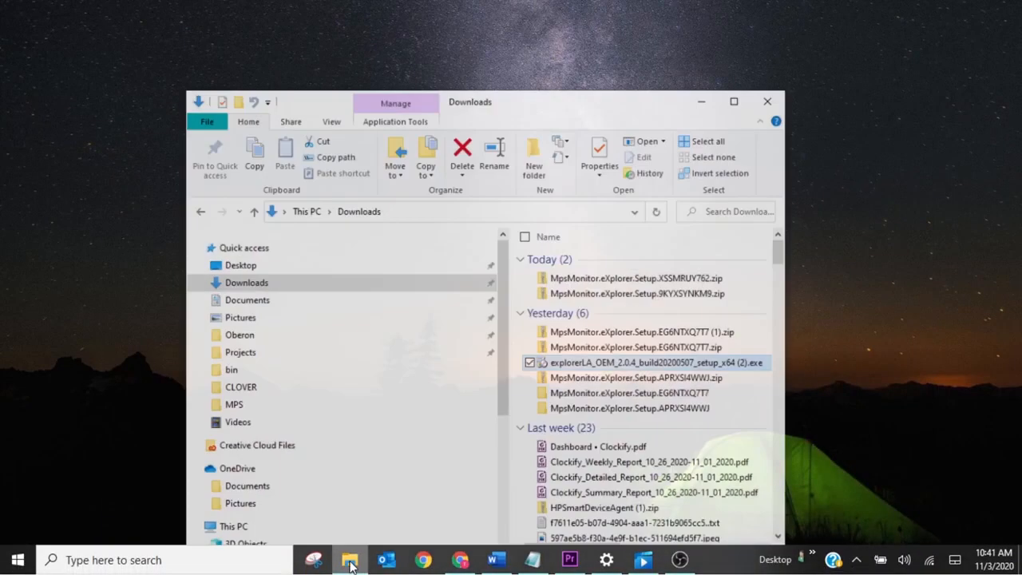
{"action": "left_click", "coordinate": [226, 399]}
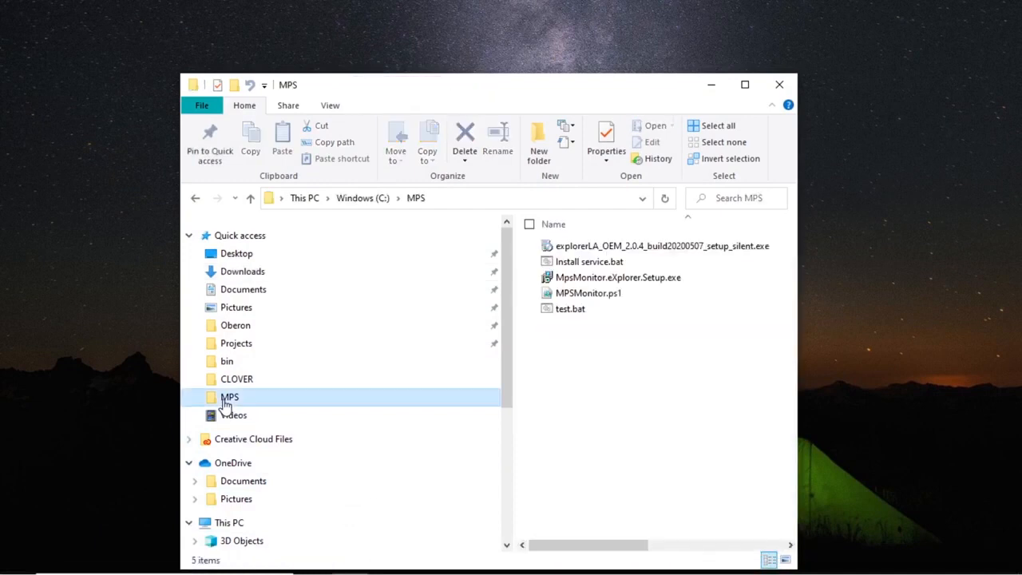
{"action": "left_click", "coordinate": [564, 313]}
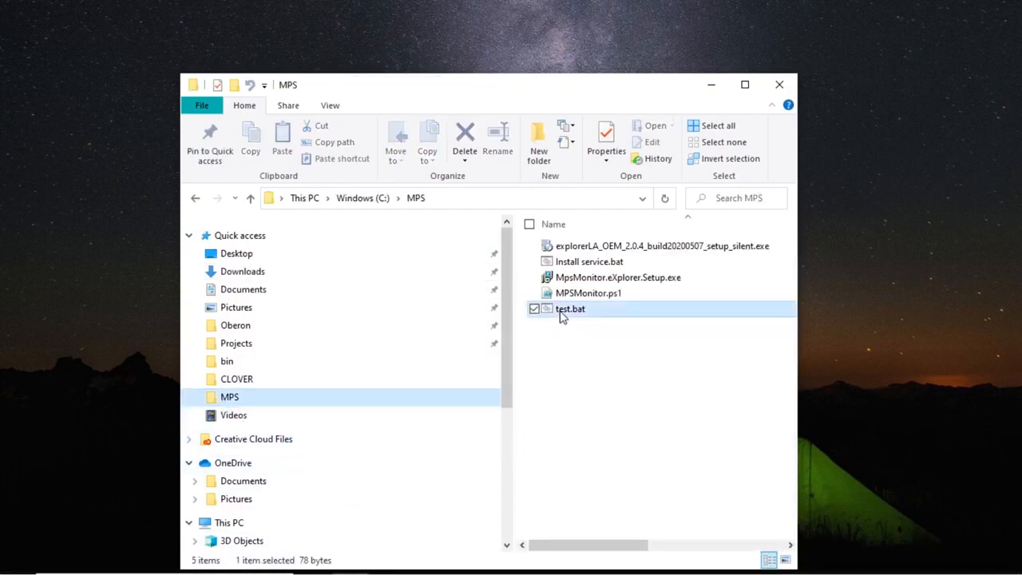
{"action": "right_click", "coordinate": [569, 319]}
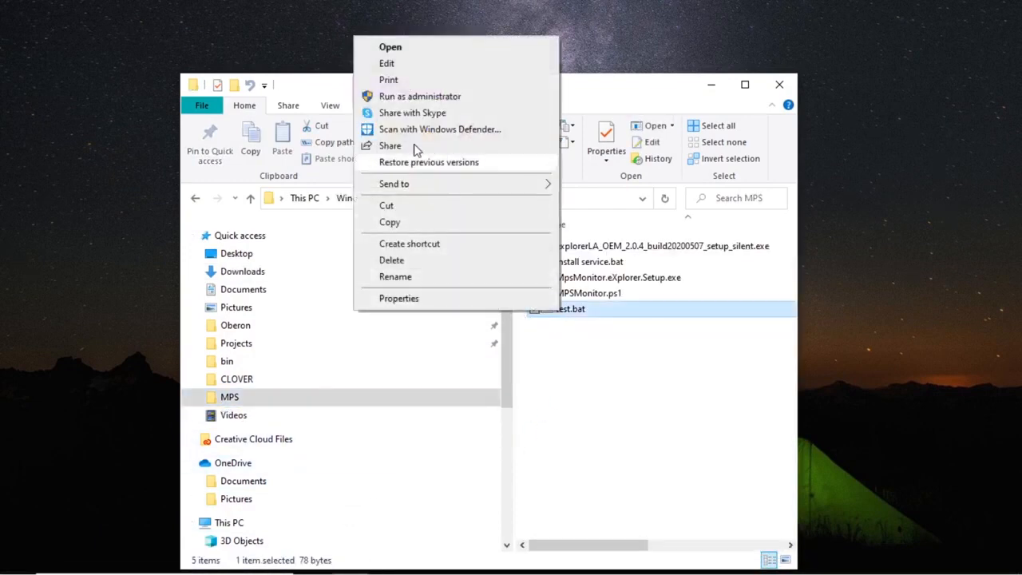
{"action": "left_click", "coordinate": [401, 65]}
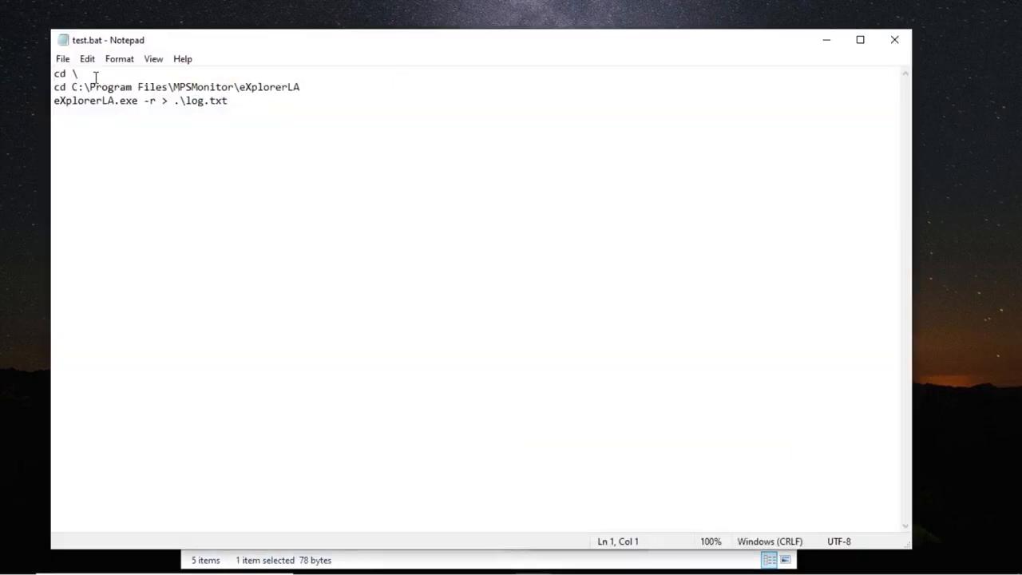
Step: Highlight the install path, eXplorerLA.exe, -r and log.txt in test.bat, then close it unchanged
{"action": "left_click_drag", "start_coordinate": [306, 90], "coordinate": [244, 87]}
{"action": "left_click_drag", "start_coordinate": [138, 100], "coordinate": [52, 104]}
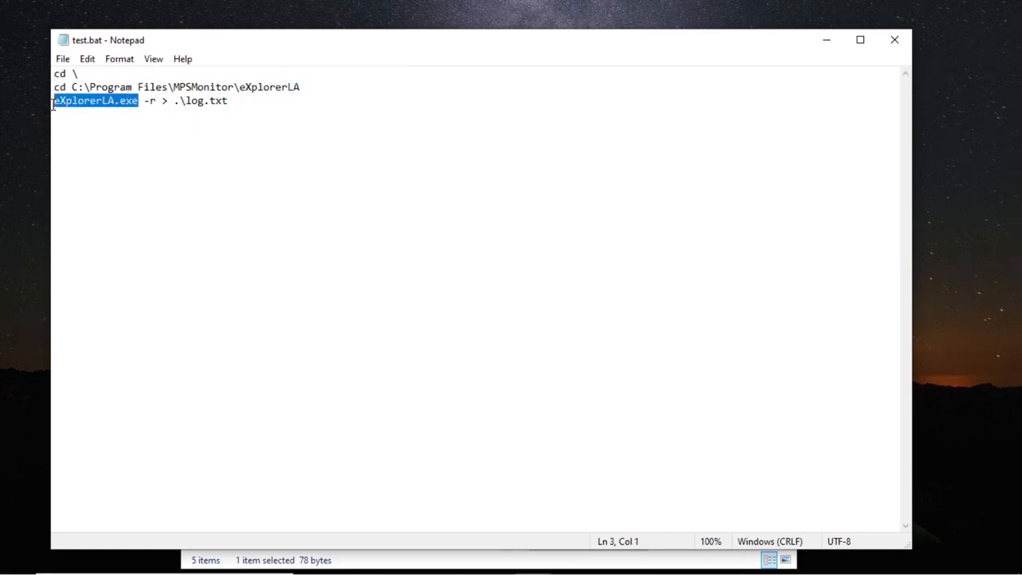
{"action": "left_click_drag", "start_coordinate": [144, 101], "coordinate": [158, 104]}
{"action": "left_click_drag", "start_coordinate": [233, 100], "coordinate": [181, 101]}
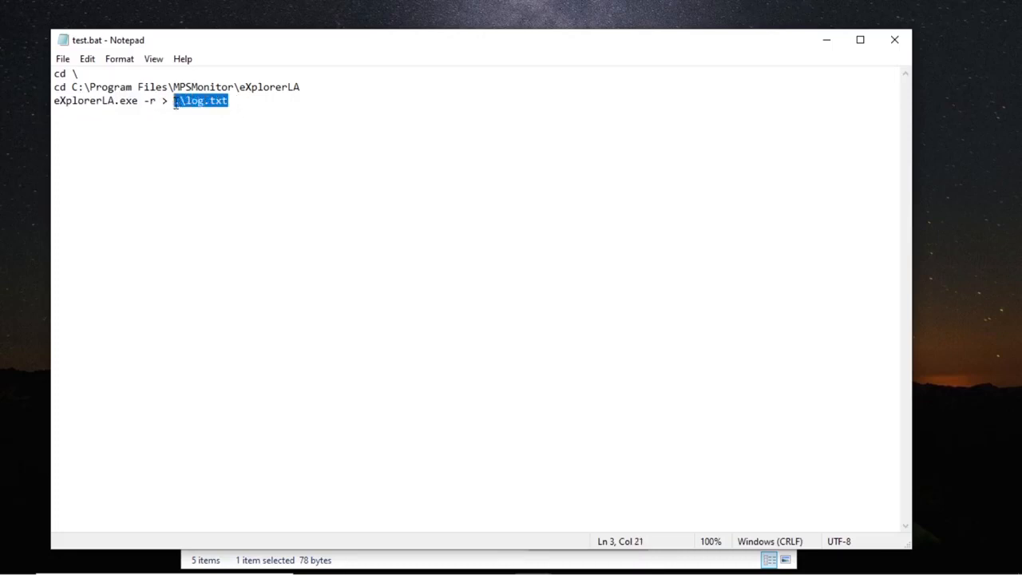
{"action": "left_click_drag", "start_coordinate": [139, 101], "coordinate": [53, 102]}
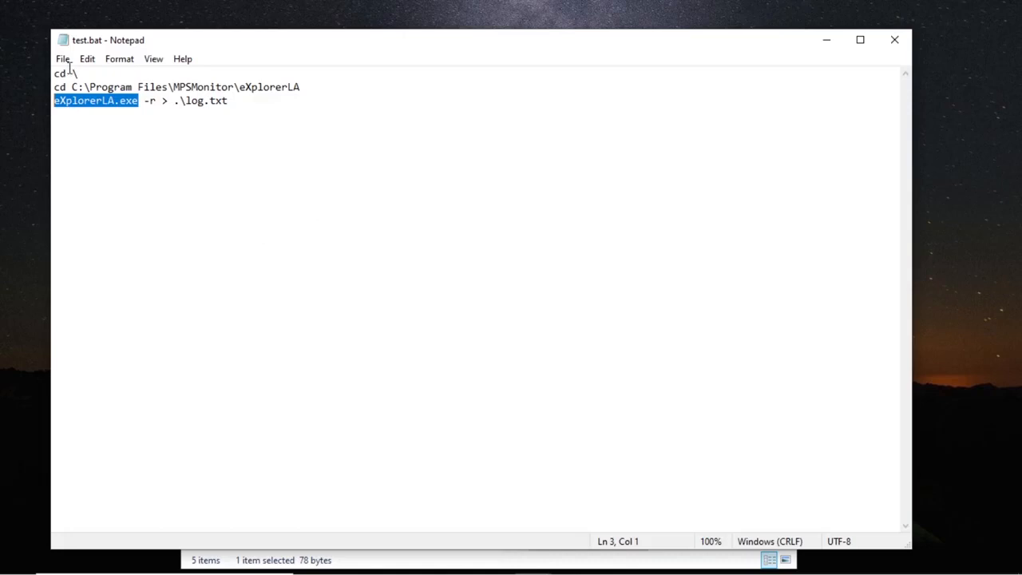
{"action": "left_click", "coordinate": [893, 39]}
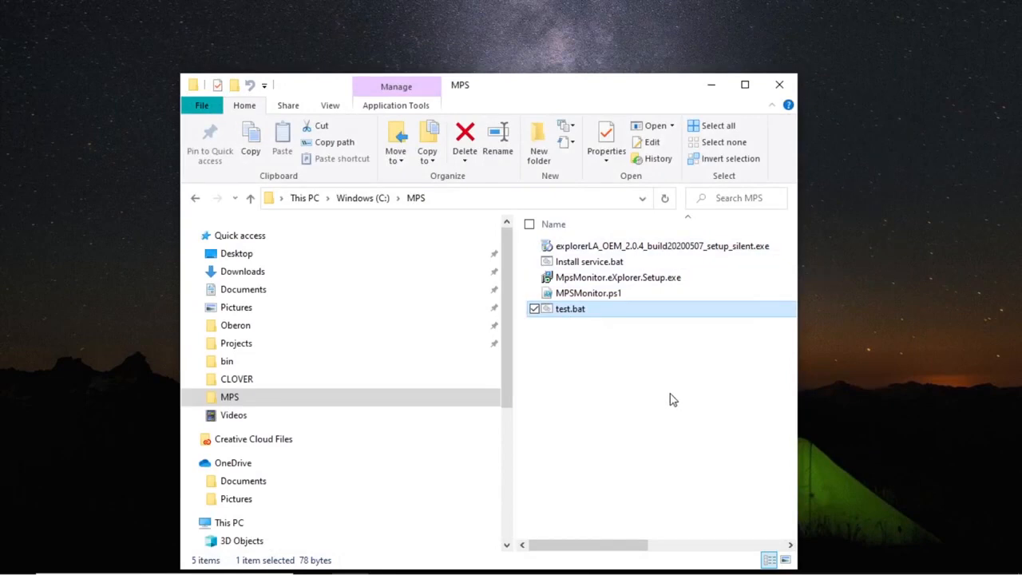
Step: Run test.bat as administrator to start the eXplorerLA -r scan into log.txt
{"action": "right_click", "coordinate": [568, 315]}
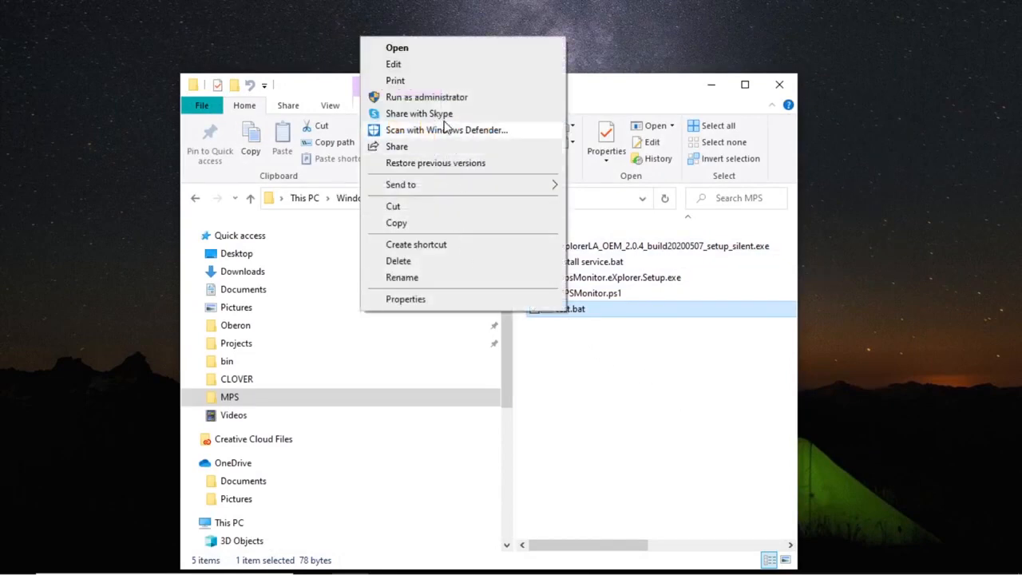
{"action": "left_click", "coordinate": [429, 98]}
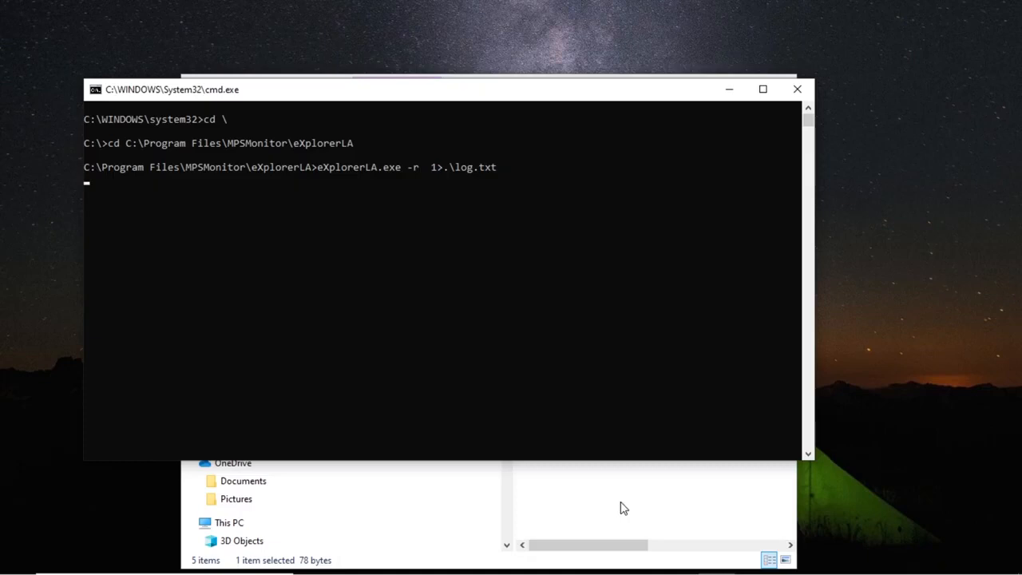
{"action": "left_click", "coordinate": [592, 505]}
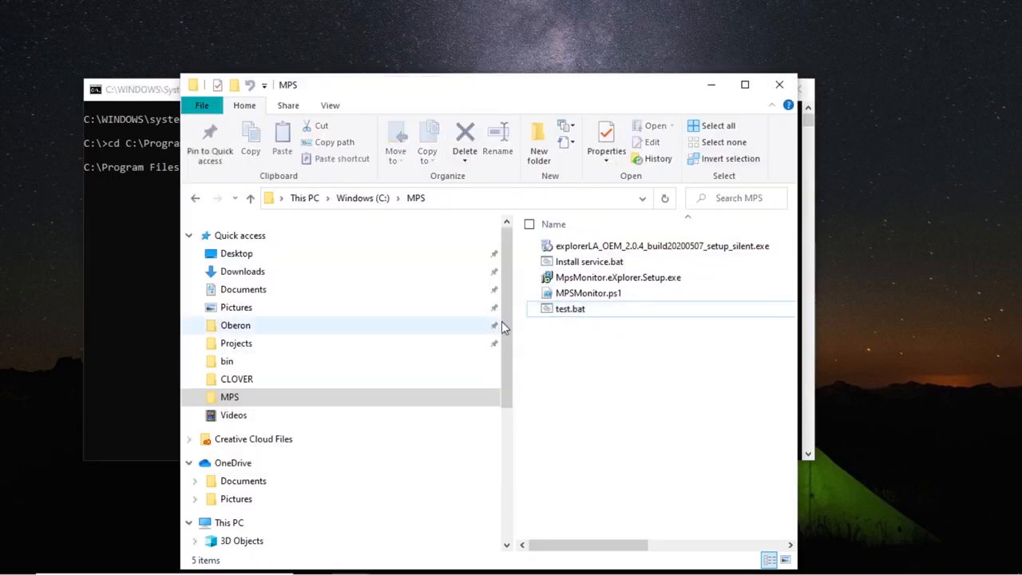
{"action": "left_click_drag", "start_coordinate": [505, 315], "coordinate": [499, 459]}
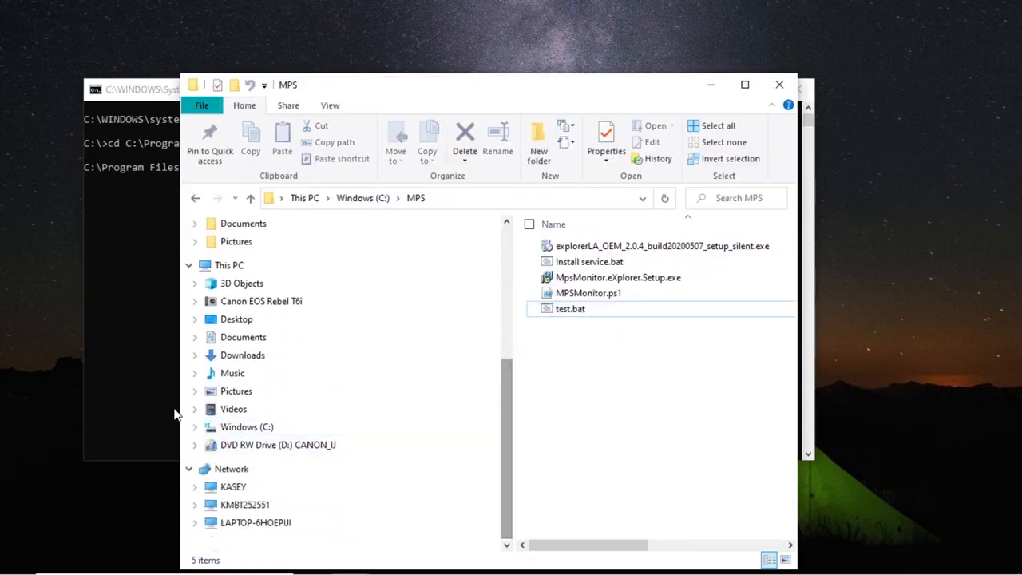
Step: Browse to C:\Program Files\MPSMonitor\eXplorerLA to see eXplorerLA.csv updated at 10:43 AM
{"action": "left_click", "coordinate": [194, 426]}
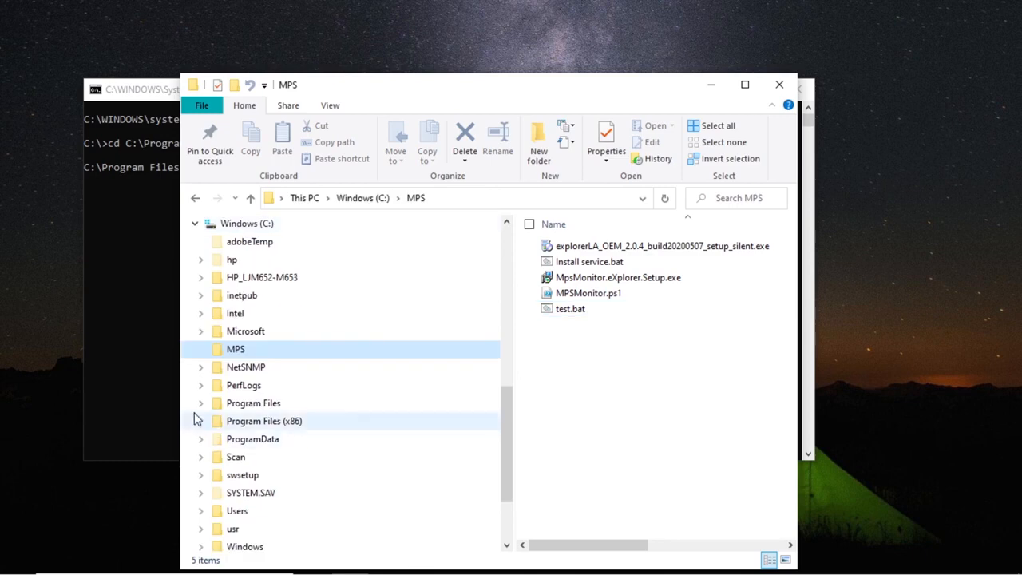
{"action": "left_click", "coordinate": [201, 404]}
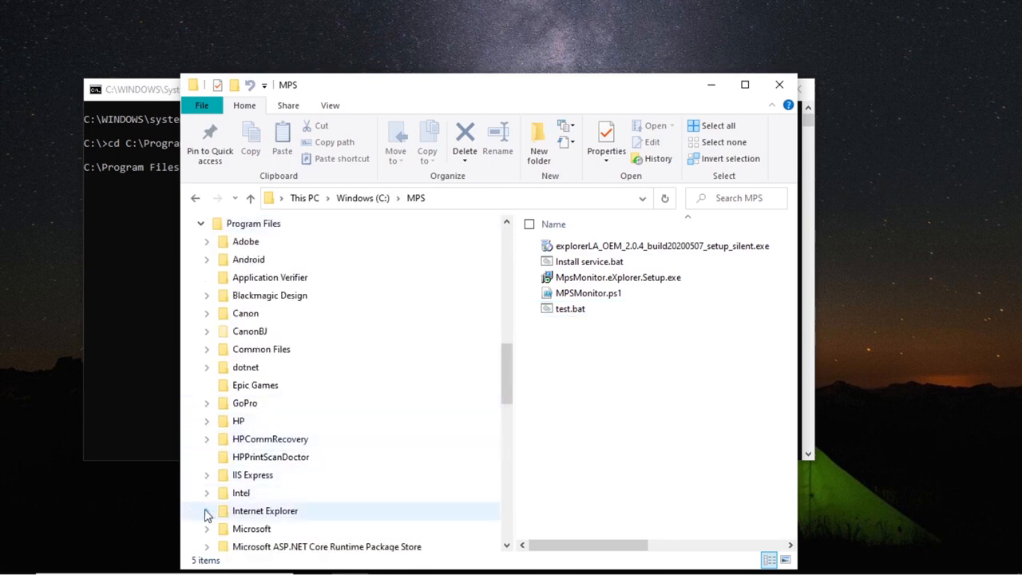
{"action": "scroll", "coordinate": [206, 515], "scroll_direction": "down", "scroll_amount": 4}
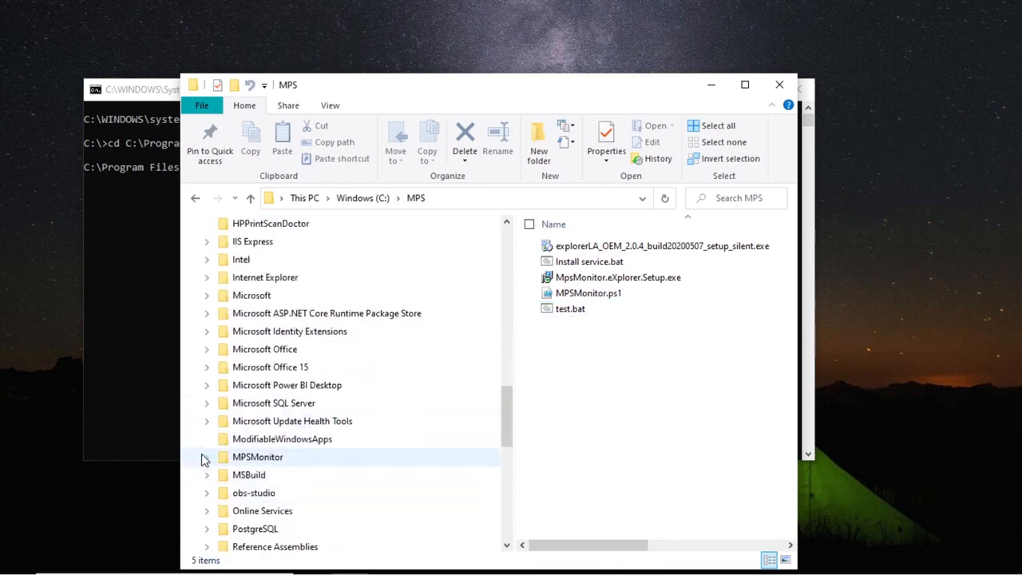
{"action": "left_click", "coordinate": [206, 457]}
{"action": "left_click", "coordinate": [242, 477]}
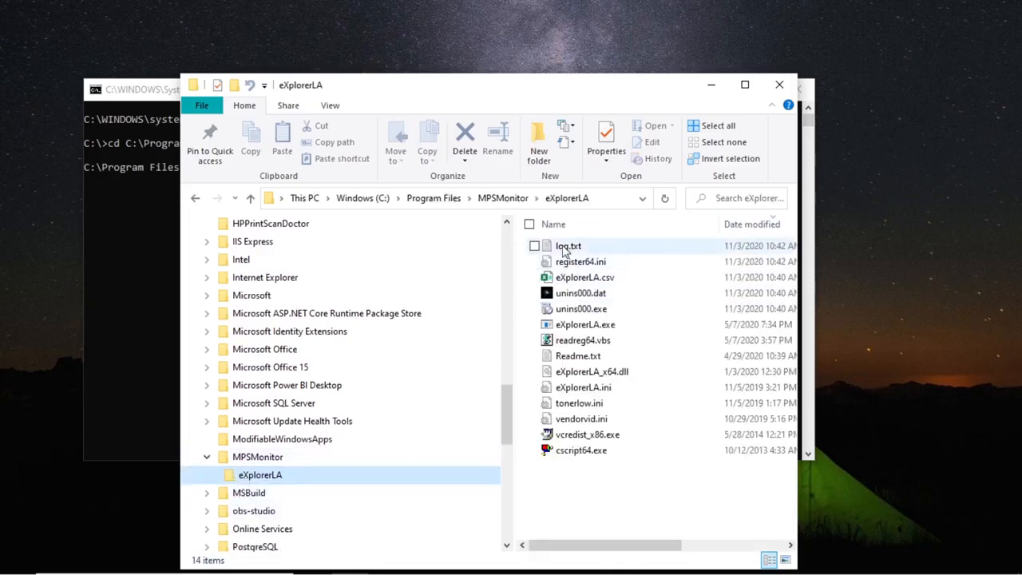
{"action": "left_click", "coordinate": [745, 84]}
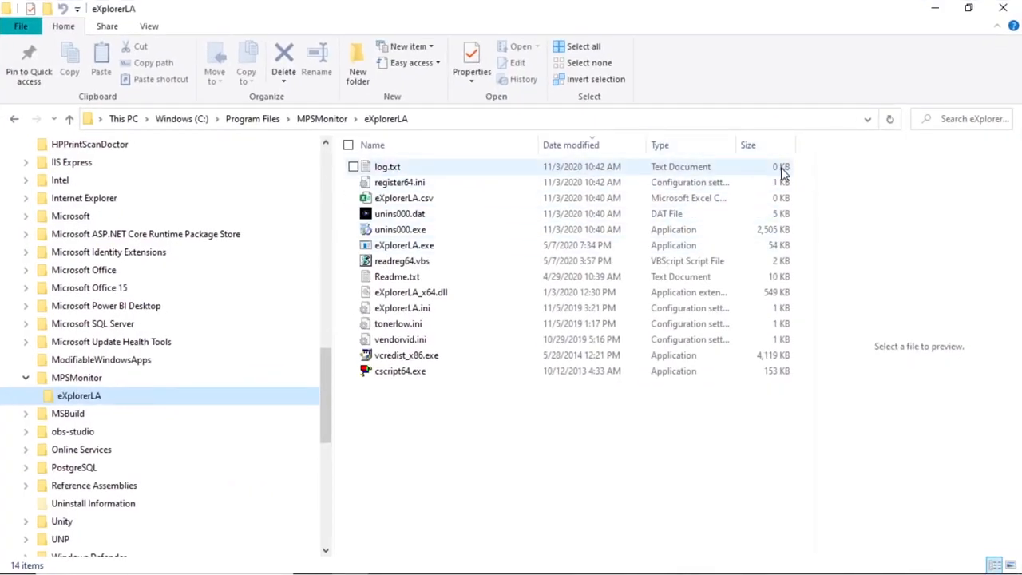
{"action": "left_click_drag", "start_coordinate": [678, 20], "coordinate": [532, 194]}
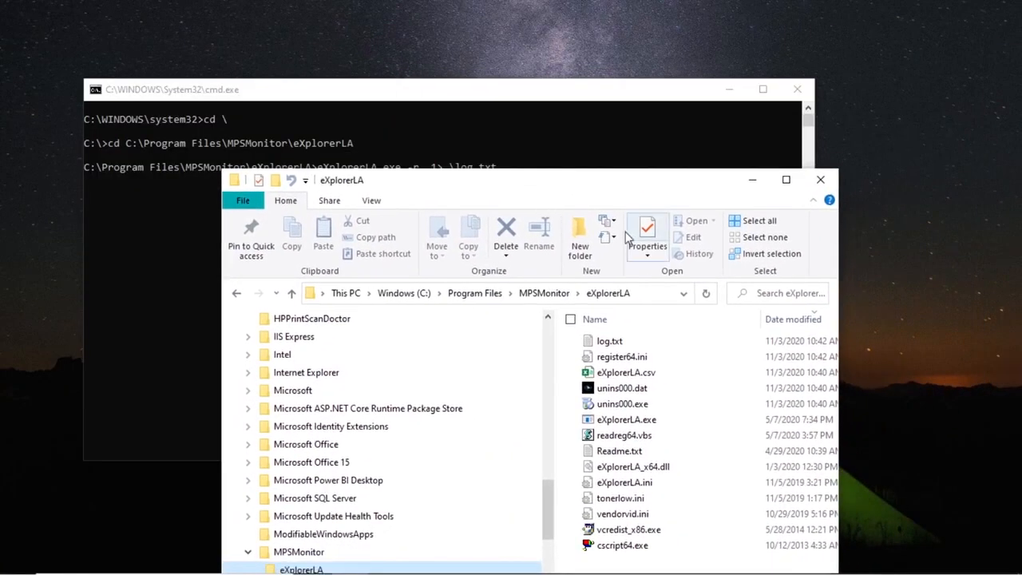
{"action": "mouse_move", "coordinate": [471, 564]}
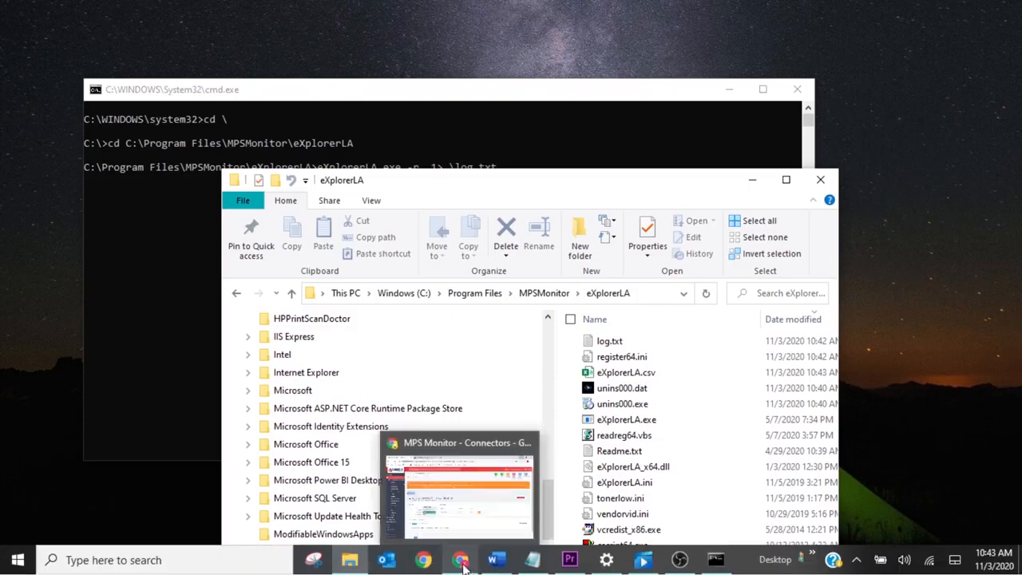
Step: Run the USB Local Agent configuration now on the LAPTOP-6HOEPIJI connector, confirm it, and minimize Chrome
{"action": "left_click", "coordinate": [461, 561]}
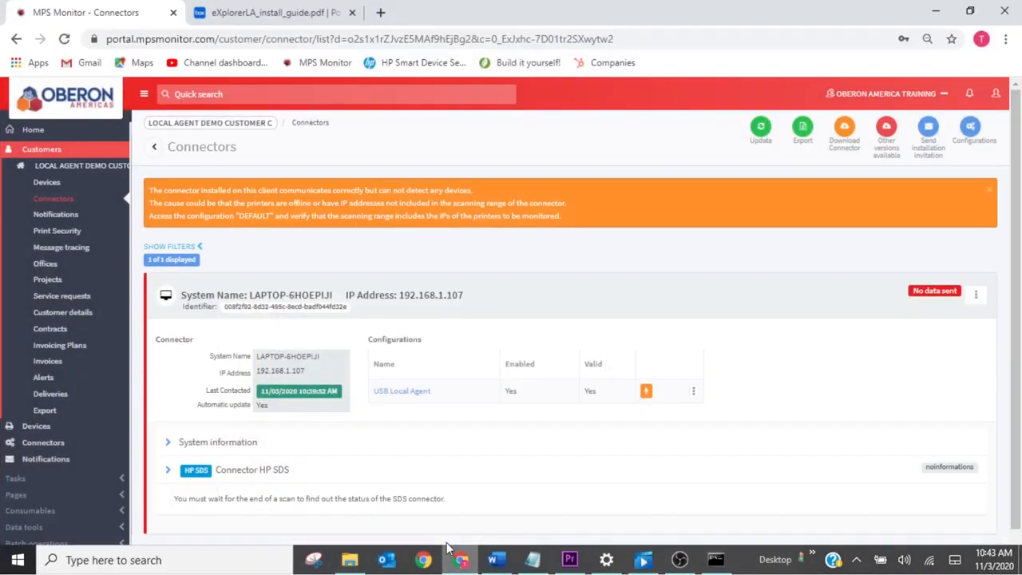
{"action": "left_click", "coordinate": [647, 392]}
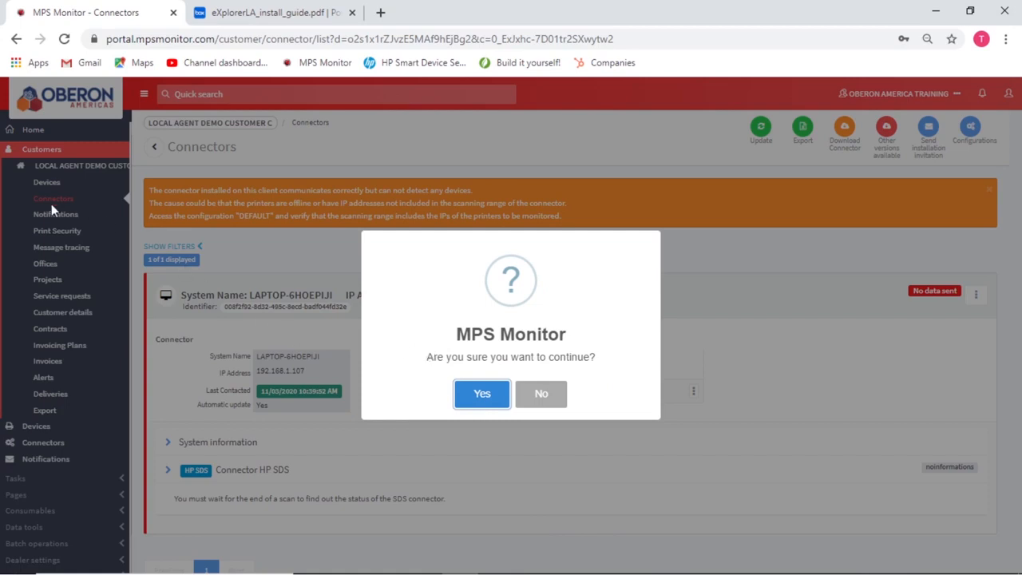
{"action": "left_click", "coordinate": [488, 397]}
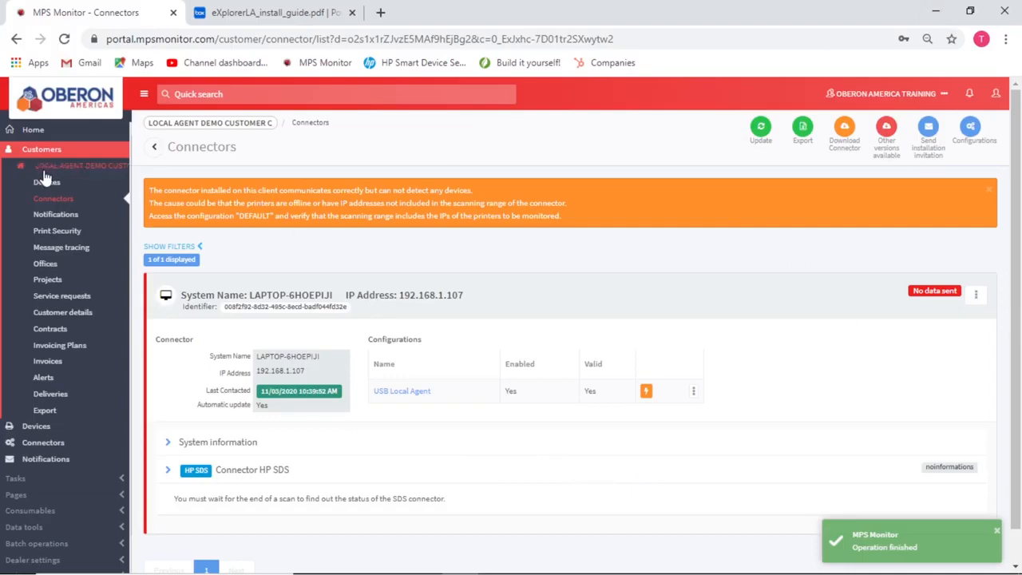
{"action": "left_click", "coordinate": [935, 18]}
Step: Widen the eXplorerLA folder window to confirm log.txt and the 1 KB eXplorerLA.csv were modified at 10:43 AM
{"action": "left_click_drag", "start_coordinate": [609, 190], "coordinate": [533, 69]}
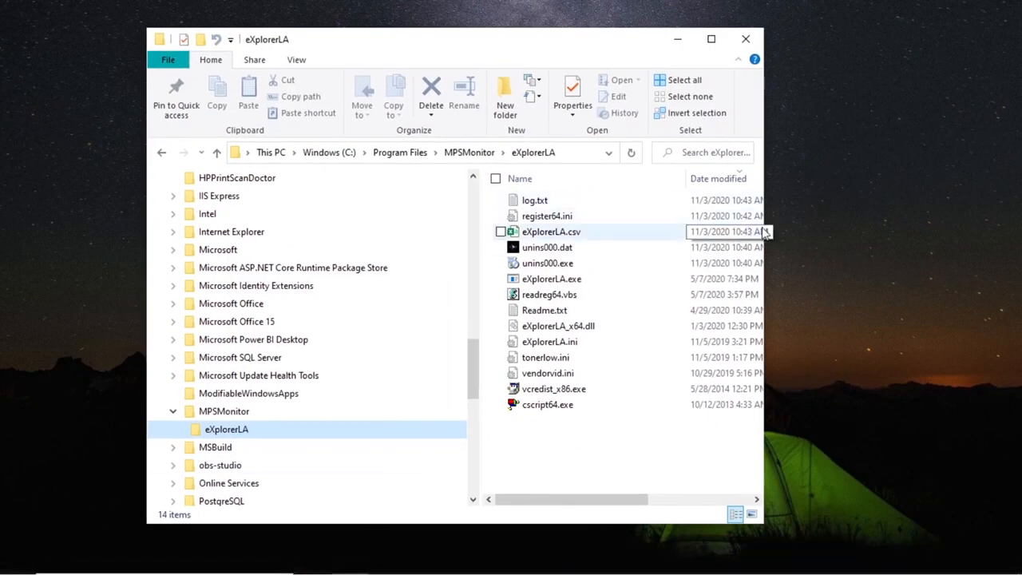
{"action": "left_click_drag", "start_coordinate": [829, 222], "coordinate": [1006, 231]}
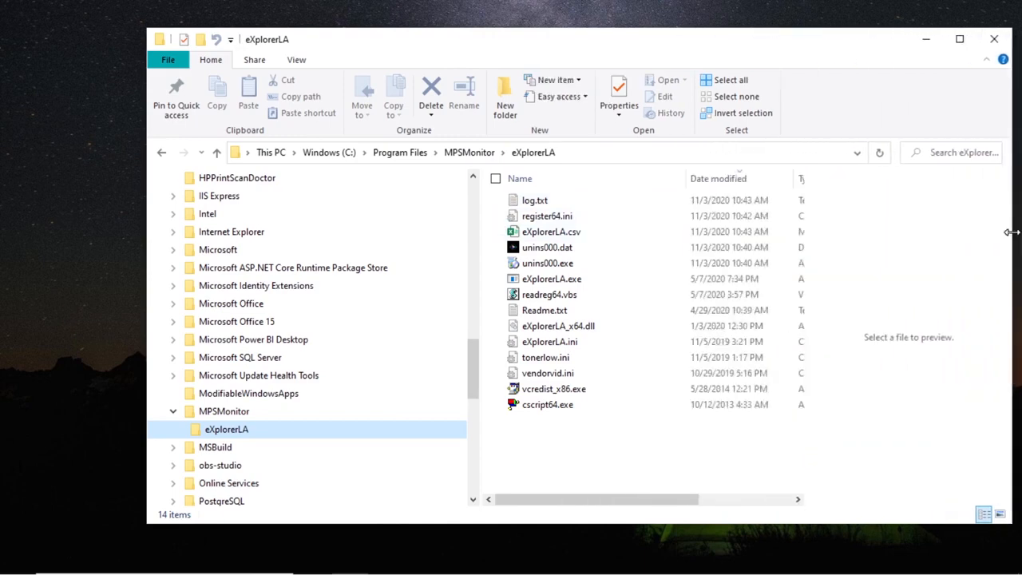
{"action": "left_click_drag", "start_coordinate": [664, 500], "coordinate": [779, 514]}
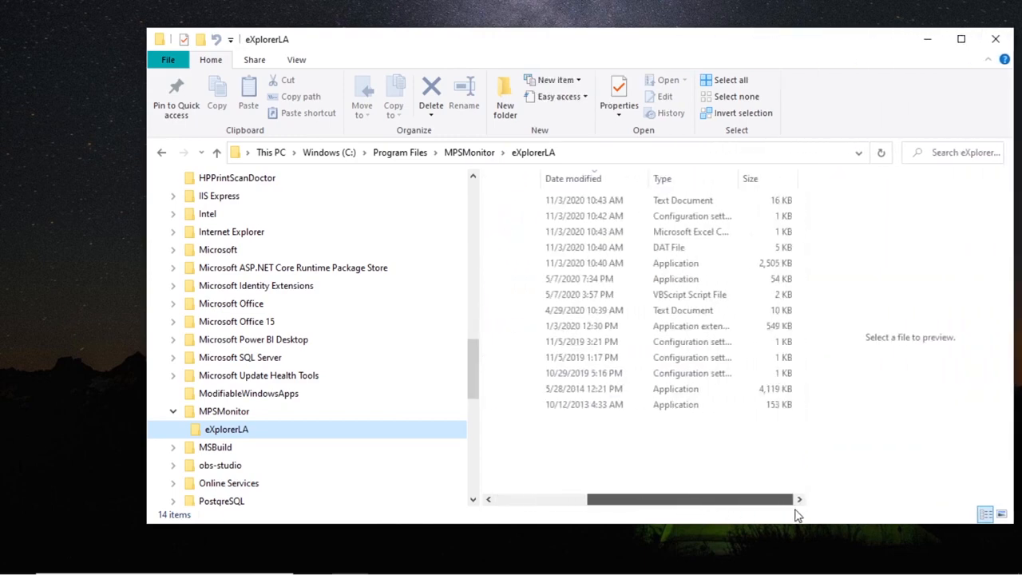
{"action": "left_click", "coordinate": [783, 200]}
{"action": "left_click_drag", "start_coordinate": [748, 502], "coordinate": [554, 497]}
{"action": "left_click", "coordinate": [533, 234]}
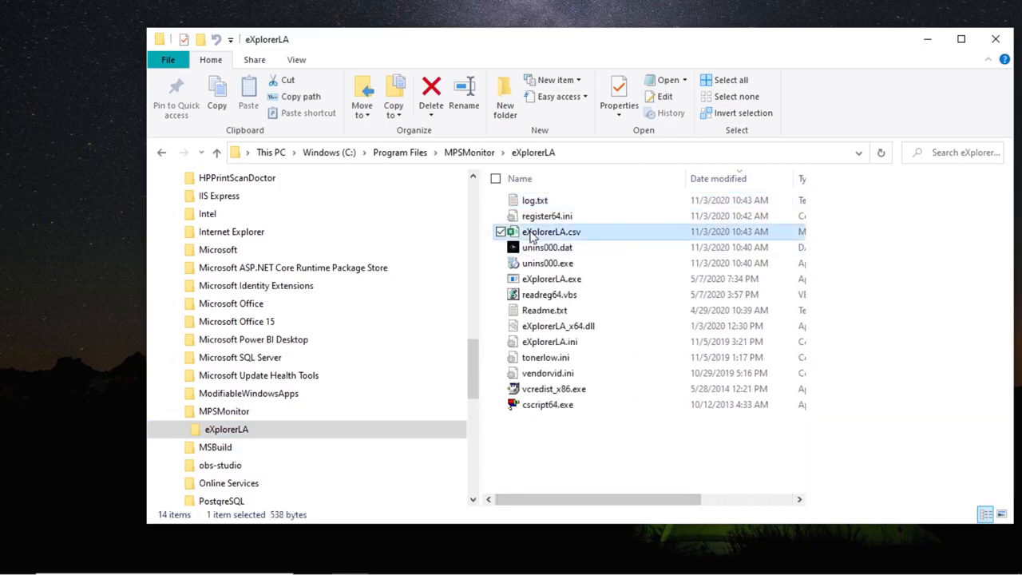
{"action": "left_click_drag", "start_coordinate": [655, 502], "coordinate": [600, 514]}
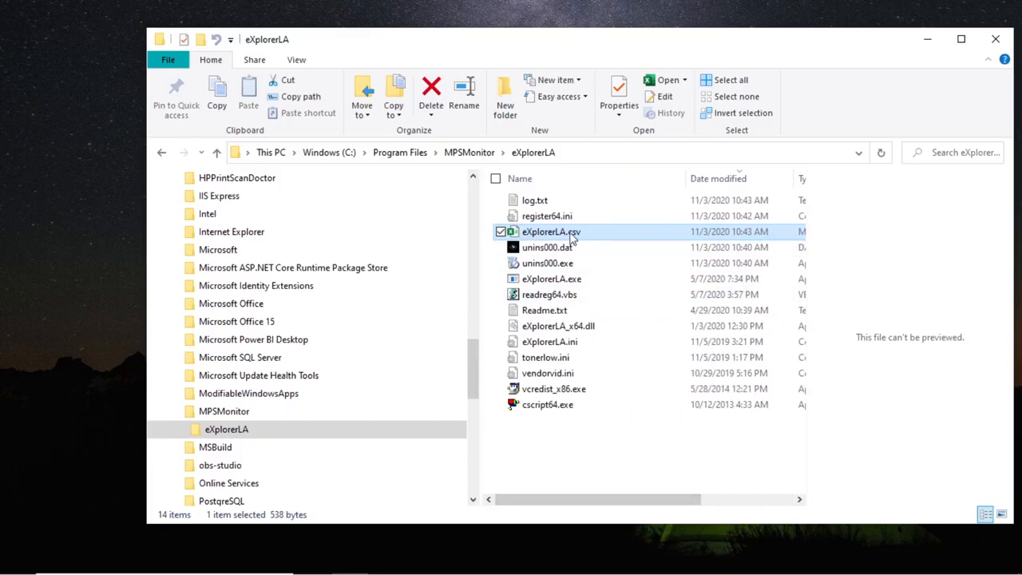
{"action": "left_click_drag", "start_coordinate": [631, 499], "coordinate": [577, 503]}
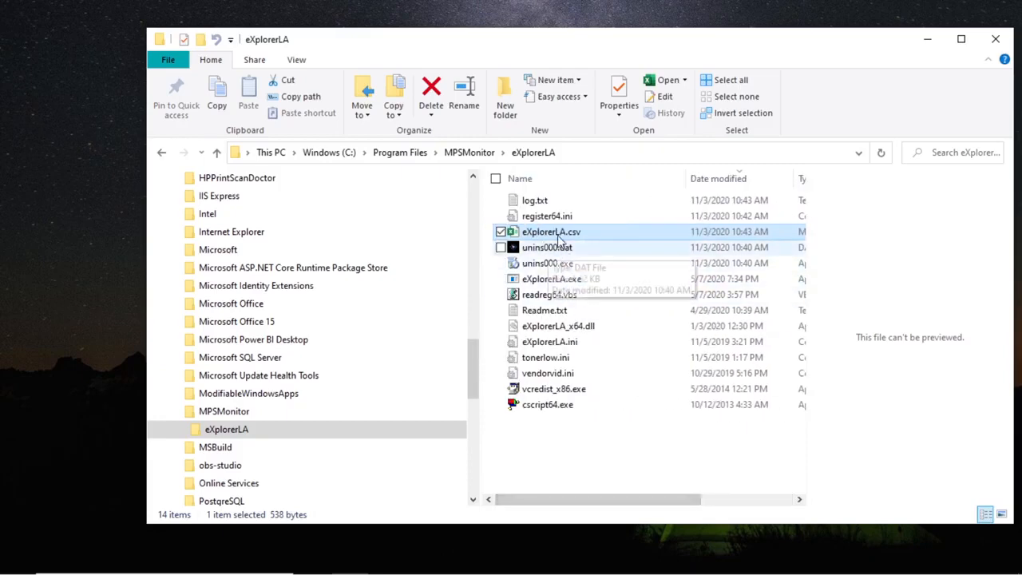
{"action": "left_click", "coordinate": [584, 453]}
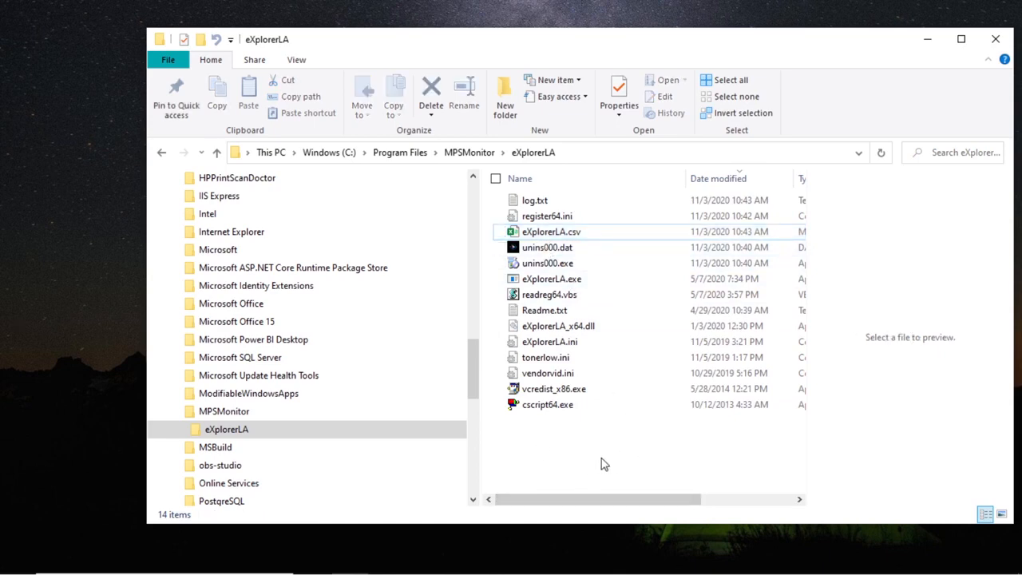
Step: Open log.txt, find and mark the HP USB Printer (V4) on USB001 entry, then close it
{"action": "double_click", "coordinate": [533, 201]}
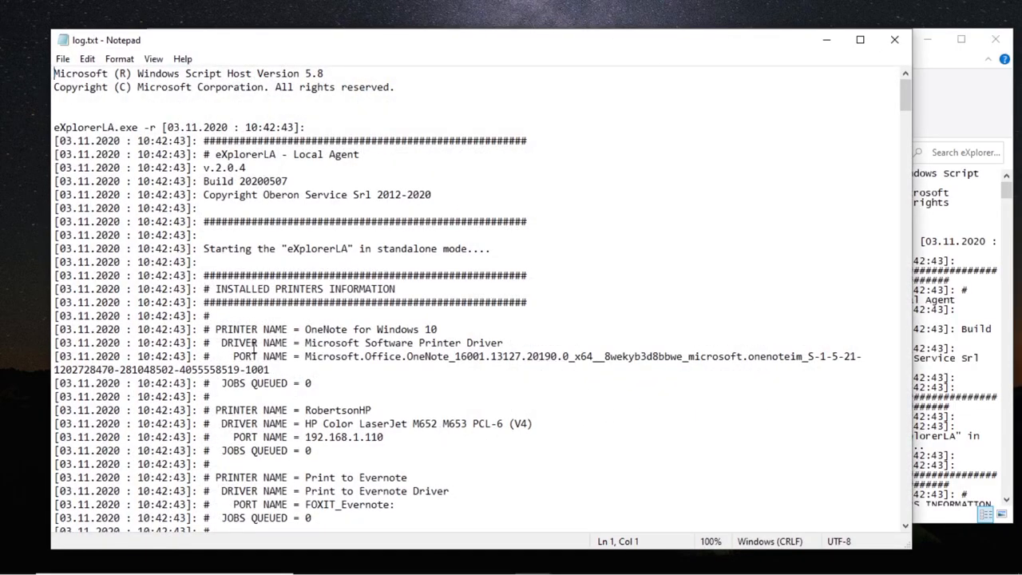
{"action": "left_click_drag", "start_coordinate": [55, 329], "coordinate": [433, 423]}
{"action": "scroll", "coordinate": [519, 376], "scroll_direction": "down", "scroll_amount": 8}
{"action": "scroll", "coordinate": [494, 373], "scroll_direction": "down", "scroll_amount": 6}
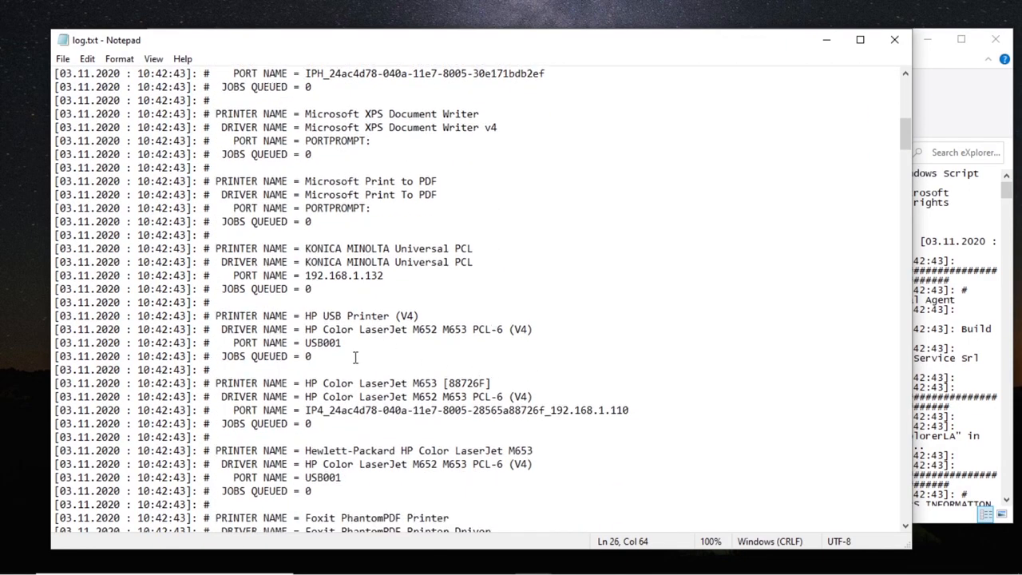
{"action": "left_click_drag", "start_coordinate": [358, 357], "coordinate": [32, 313]}
{"action": "left_click", "coordinate": [541, 354]}
{"action": "left_click", "coordinate": [893, 39]}
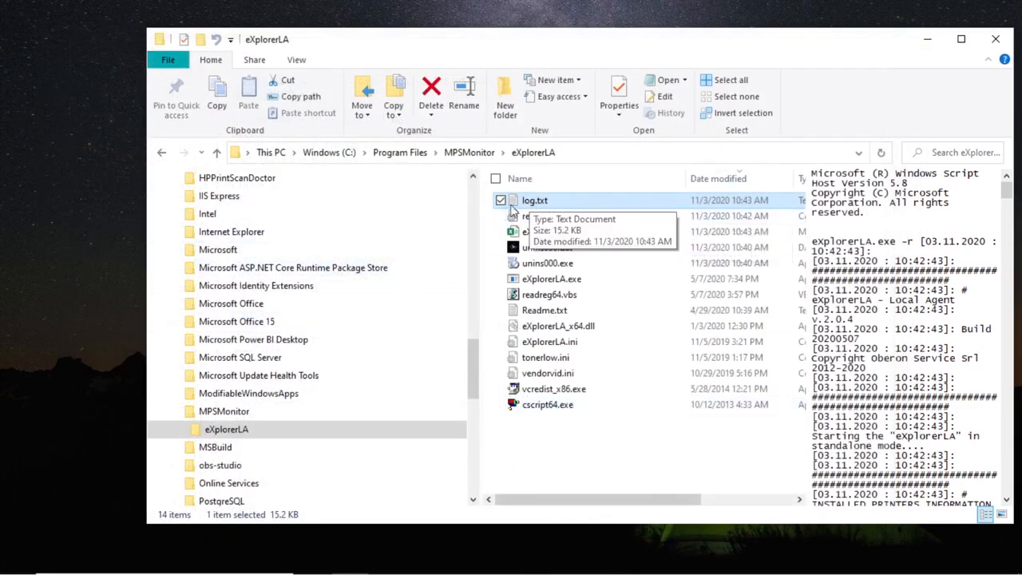
{"action": "left_click_drag", "start_coordinate": [818, 50], "coordinate": [686, 31]}
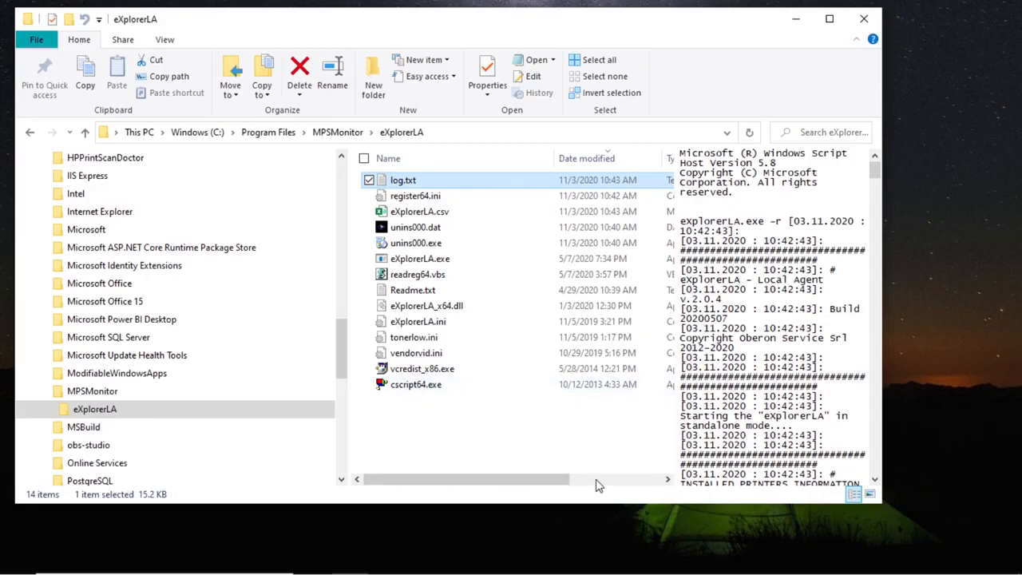
Step: Open the demo customer's device list in MPS Monitor
{"action": "left_click", "coordinate": [460, 558]}
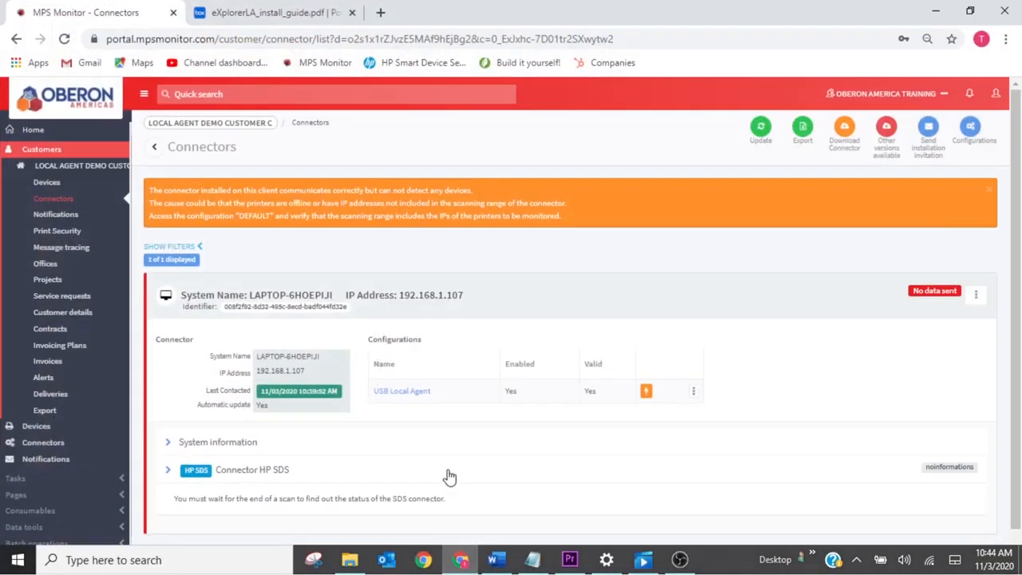
{"action": "left_click", "coordinate": [76, 168]}
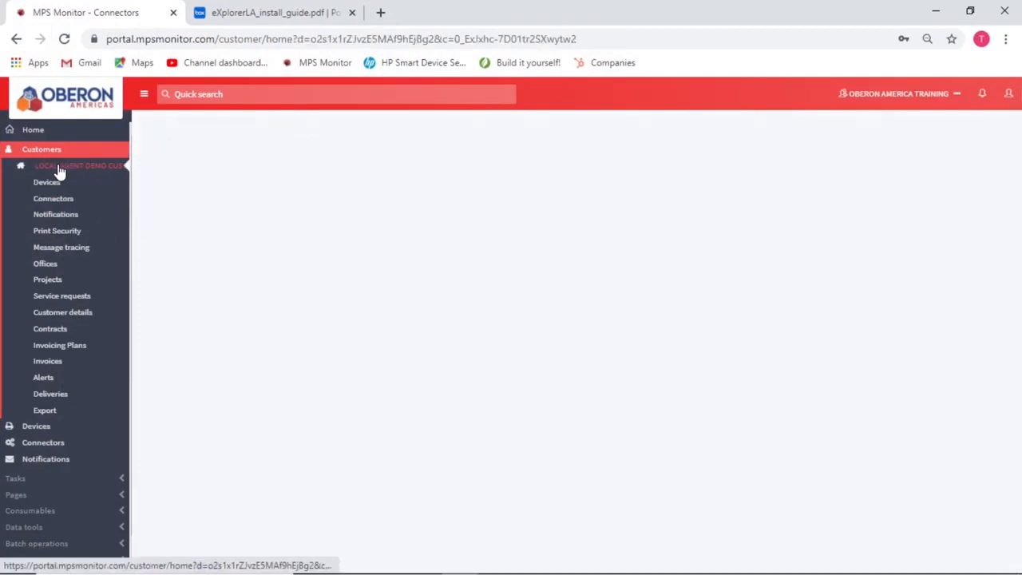
{"action": "left_click", "coordinate": [39, 185]}
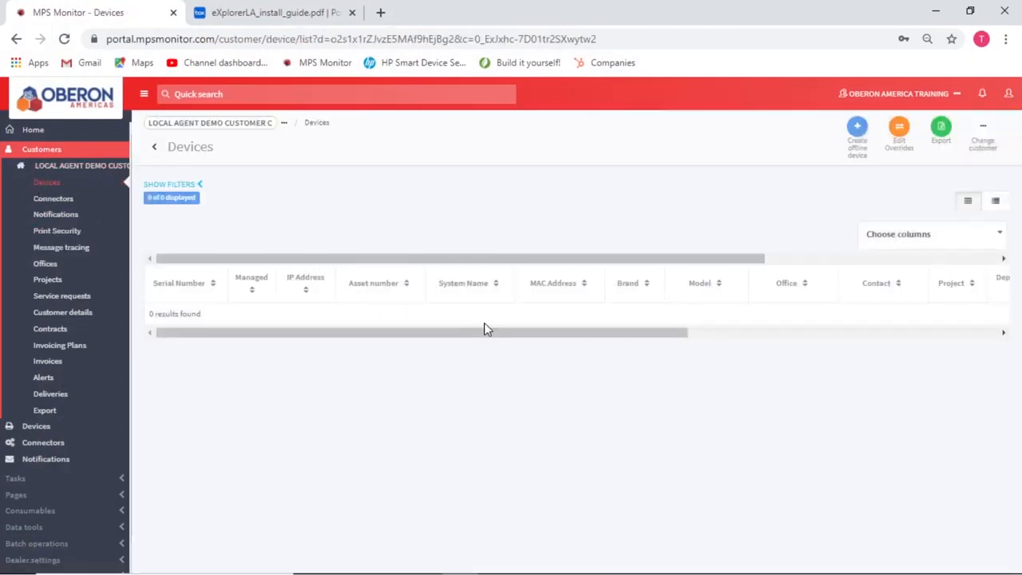
Step: Review the HP printer's details: OS build, local agent version, system name and IP 192.168.1.107
{"action": "mouse_move", "coordinate": [994, 564]}
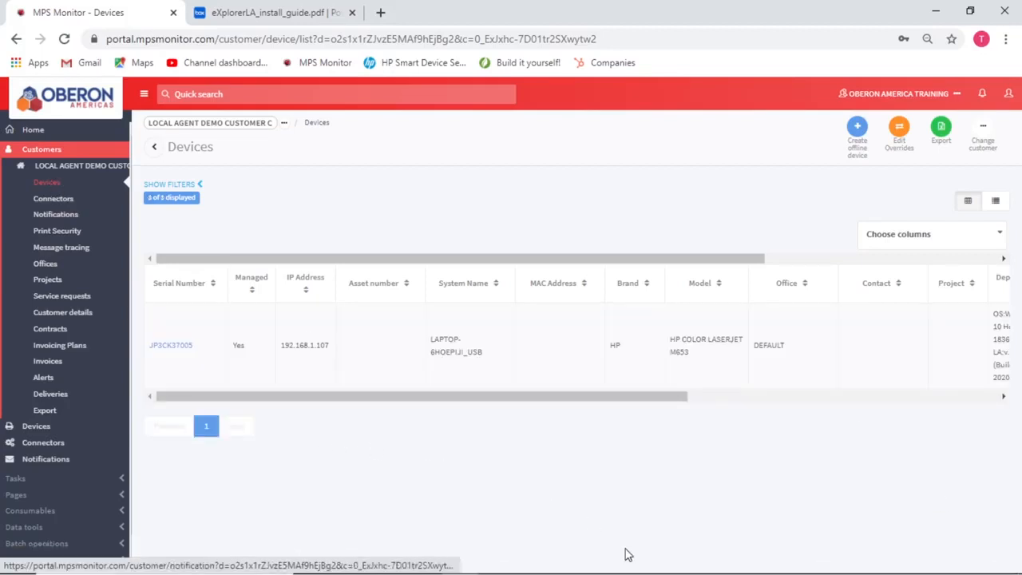
{"action": "mouse_move", "coordinate": [630, 562]}
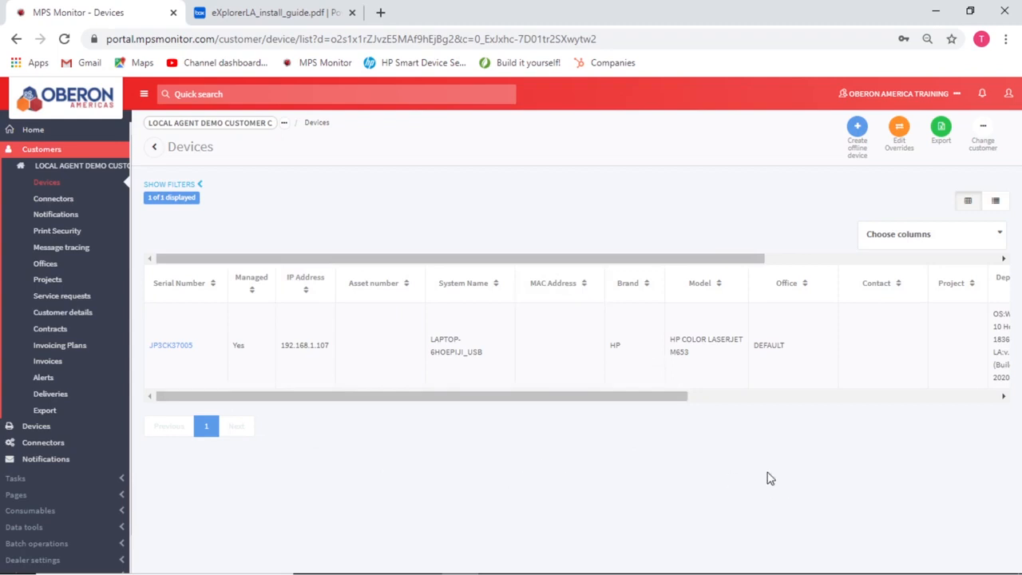
{"action": "left_click", "coordinate": [171, 346]}
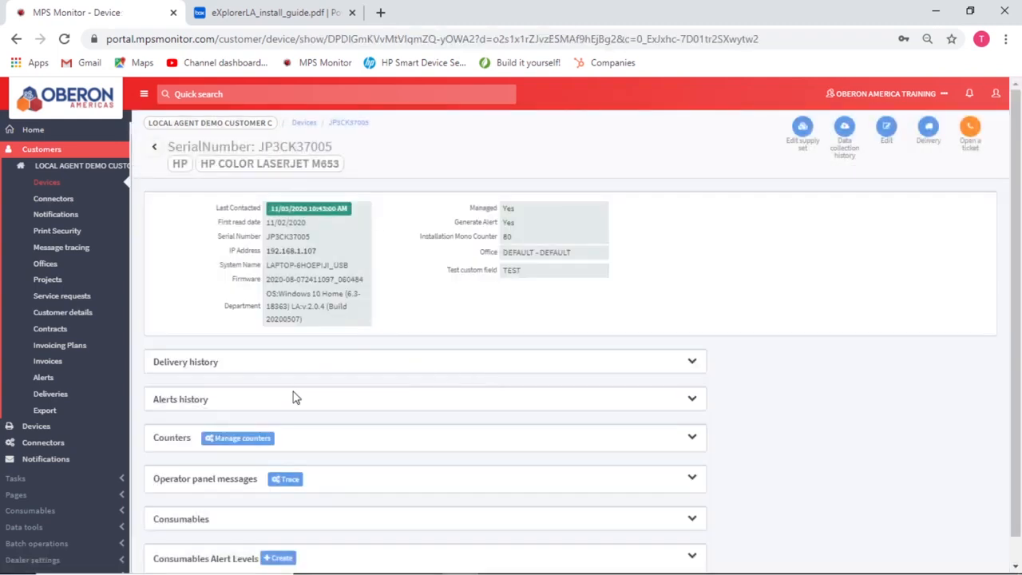
{"action": "scroll", "coordinate": [293, 397], "scroll_direction": "down", "scroll_amount": 1}
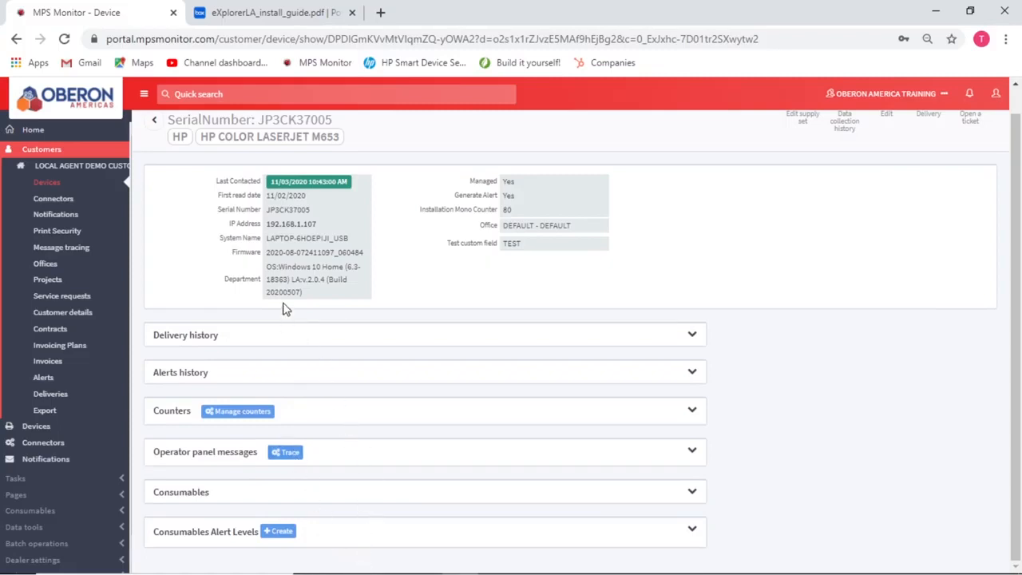
{"action": "left_click_drag", "start_coordinate": [268, 267], "coordinate": [345, 272]}
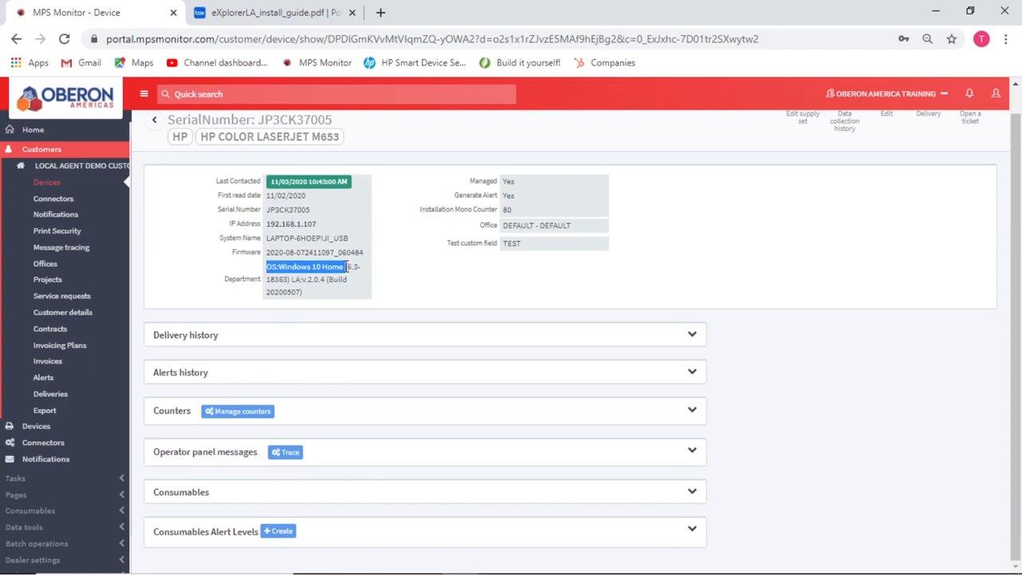
{"action": "left_click_drag", "start_coordinate": [347, 271], "coordinate": [305, 280]}
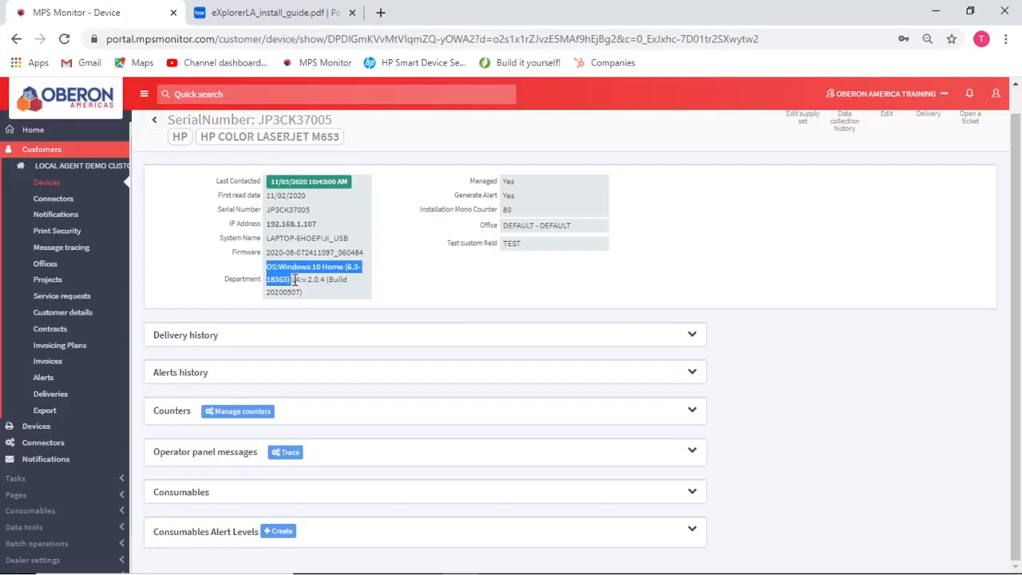
{"action": "left_click", "coordinate": [294, 279]}
{"action": "left_click_drag", "start_coordinate": [292, 279], "coordinate": [348, 296]}
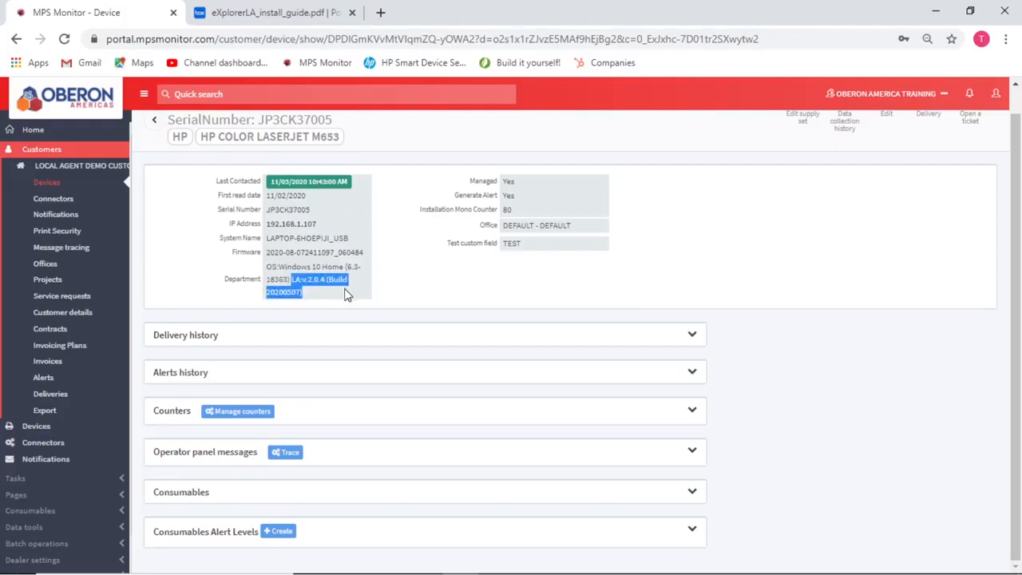
{"action": "left_click_drag", "start_coordinate": [268, 238], "coordinate": [331, 243]}
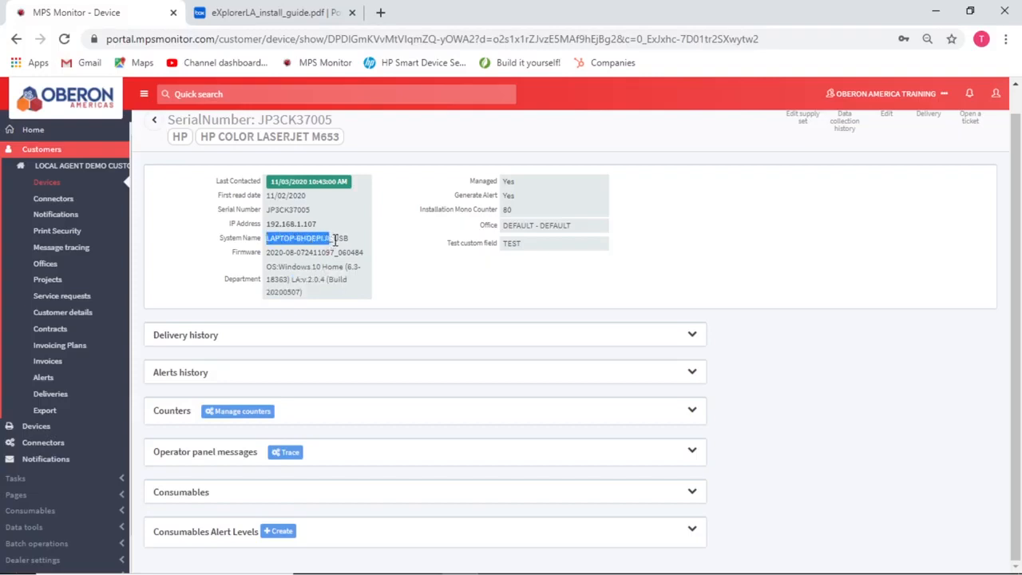
{"action": "left_click", "coordinate": [335, 240]}
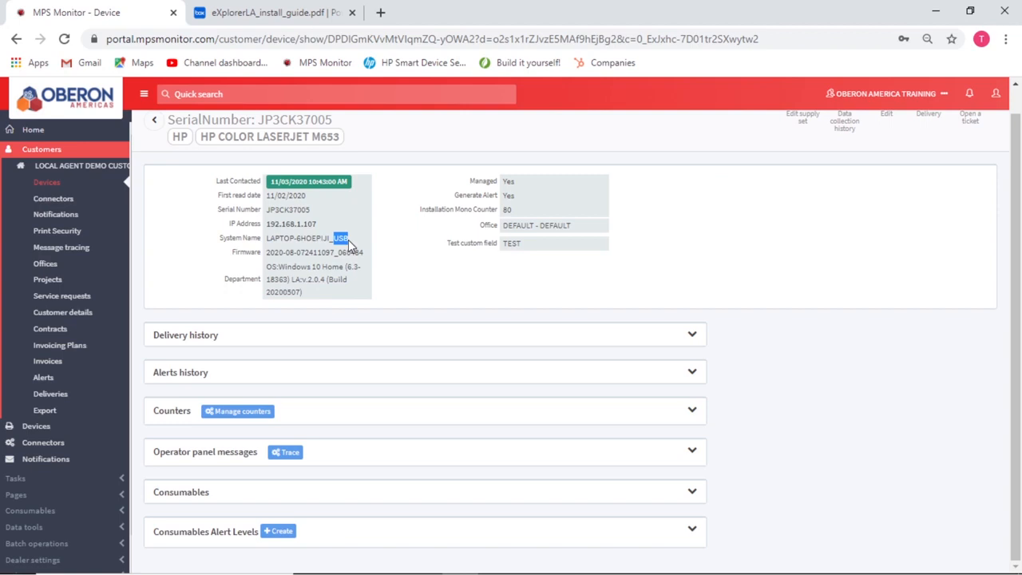
{"action": "left_click_drag", "start_coordinate": [318, 227], "coordinate": [265, 231]}
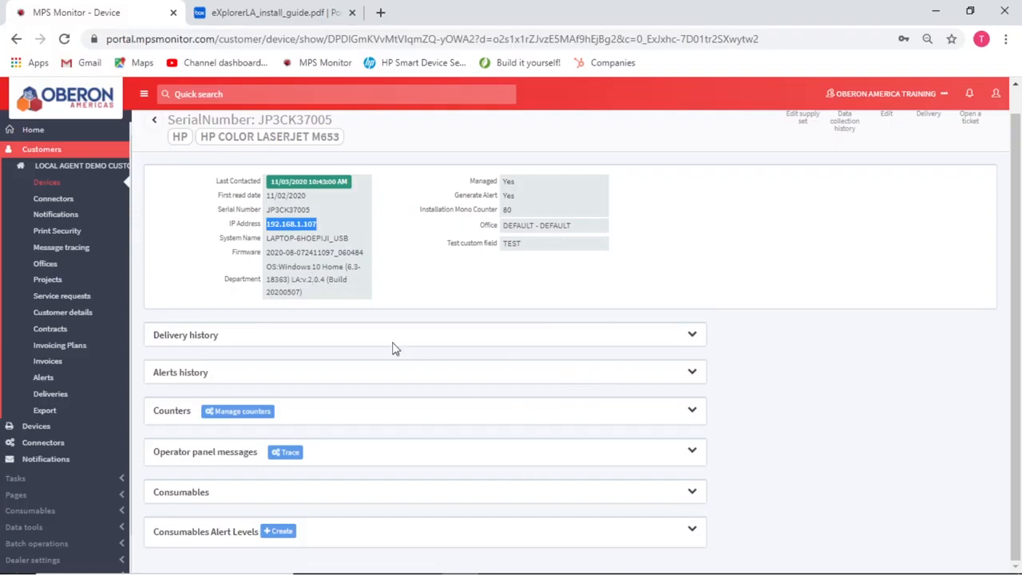
Step: Return to the customer's connectors list, then bring up the eXplorerLA install guide PDF
{"action": "left_click", "coordinate": [51, 205]}
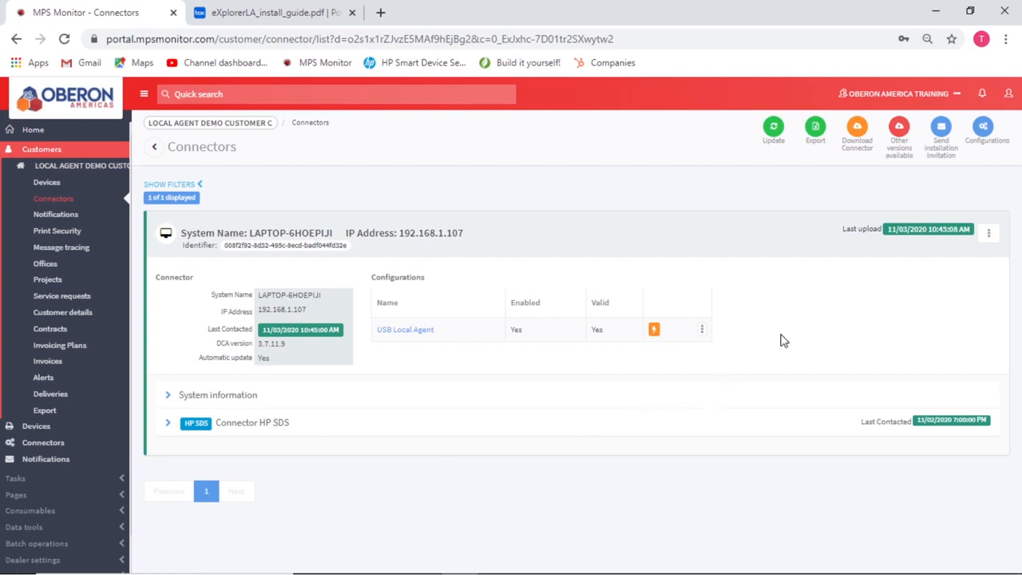
{"action": "mouse_move", "coordinate": [578, 572]}
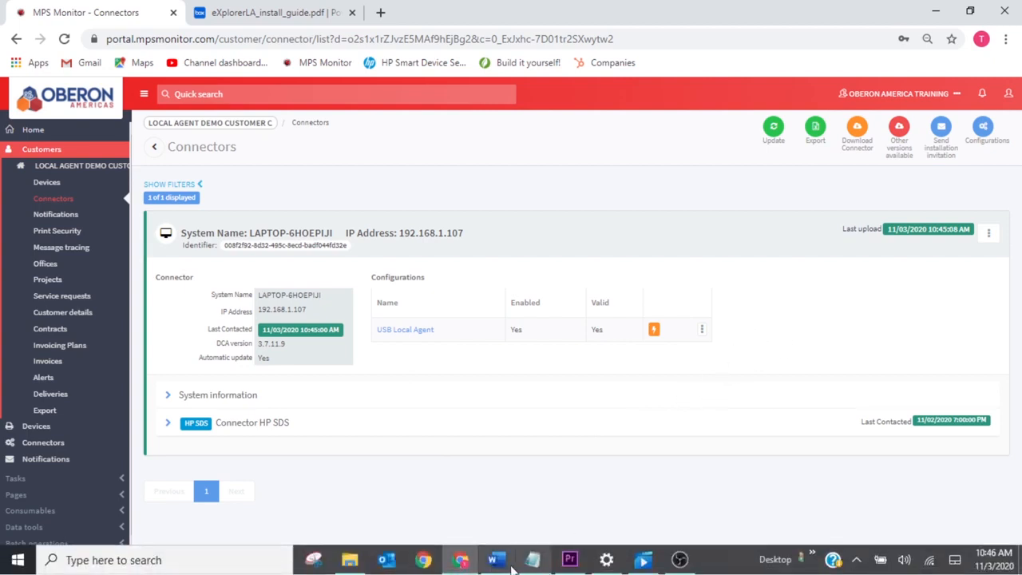
{"action": "left_click", "coordinate": [463, 564]}
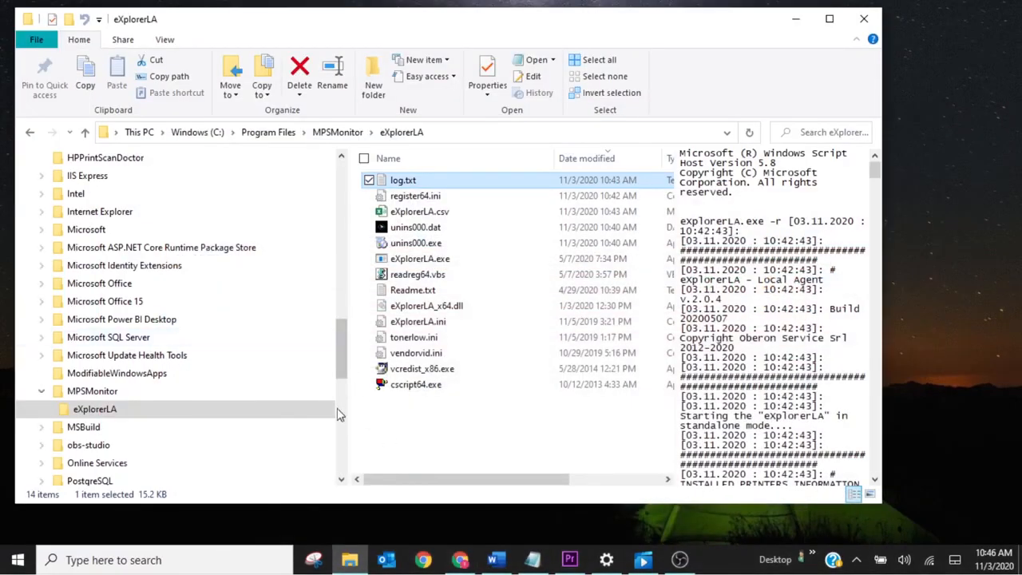
{"action": "left_click", "coordinate": [460, 561]}
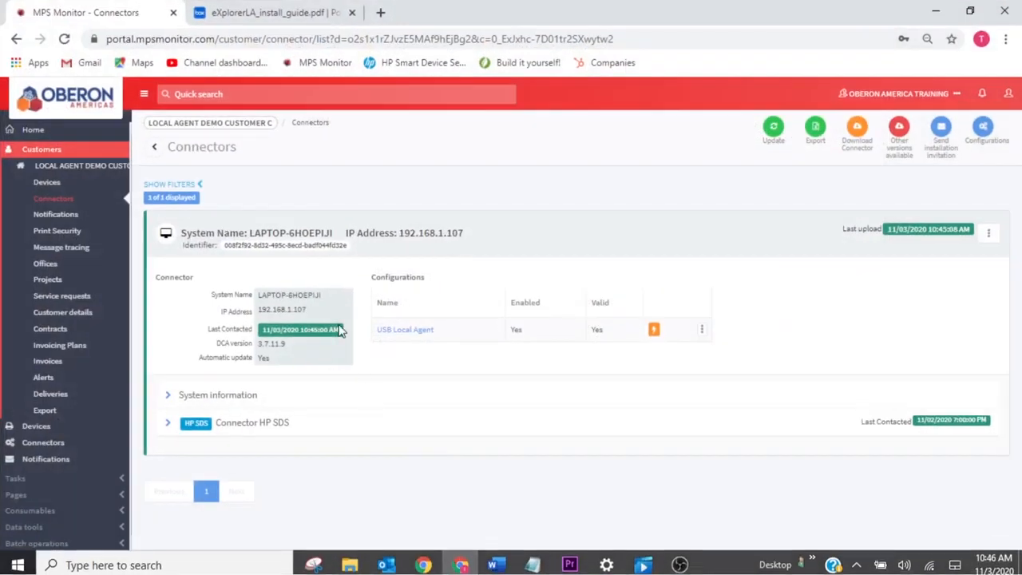
{"action": "left_click", "coordinate": [242, 13]}
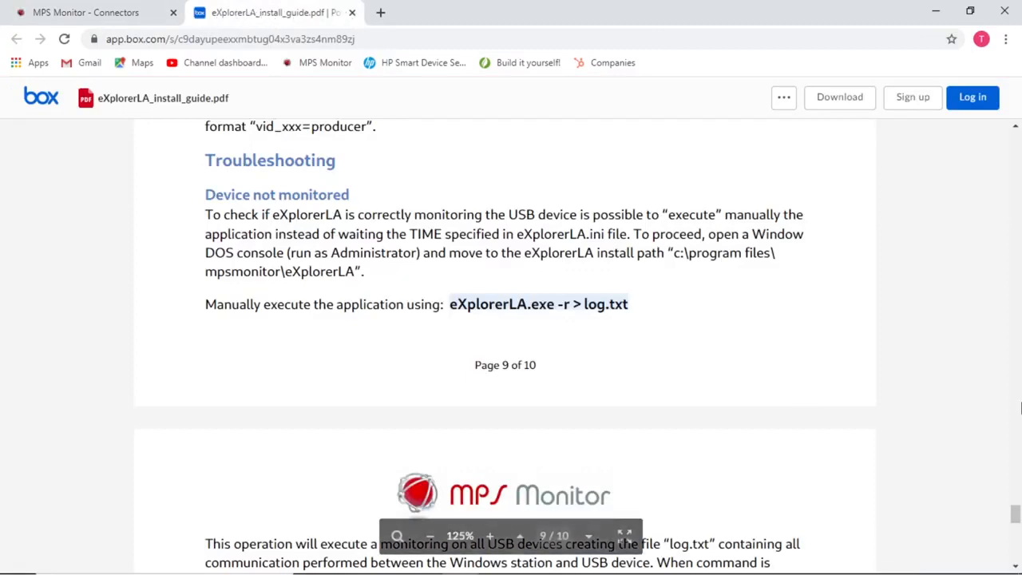
Step: Jump from the guide's index to the Silent install section, marking the setup command and /I /F parameter
{"action": "left_click_drag", "start_coordinate": [1016, 505], "coordinate": [1016, 194]}
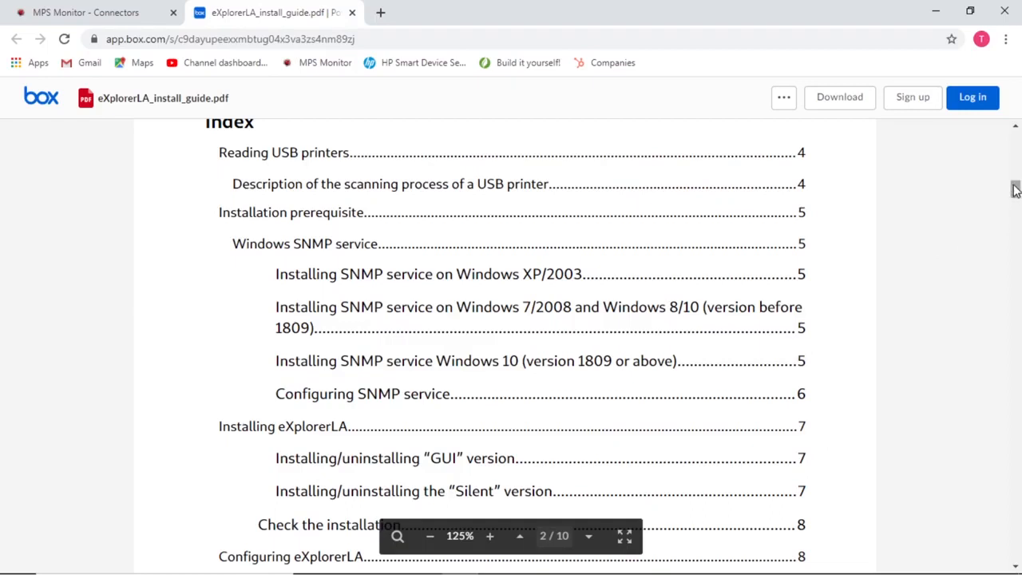
{"action": "left_click_drag", "start_coordinate": [1014, 189], "coordinate": [1014, 196]}
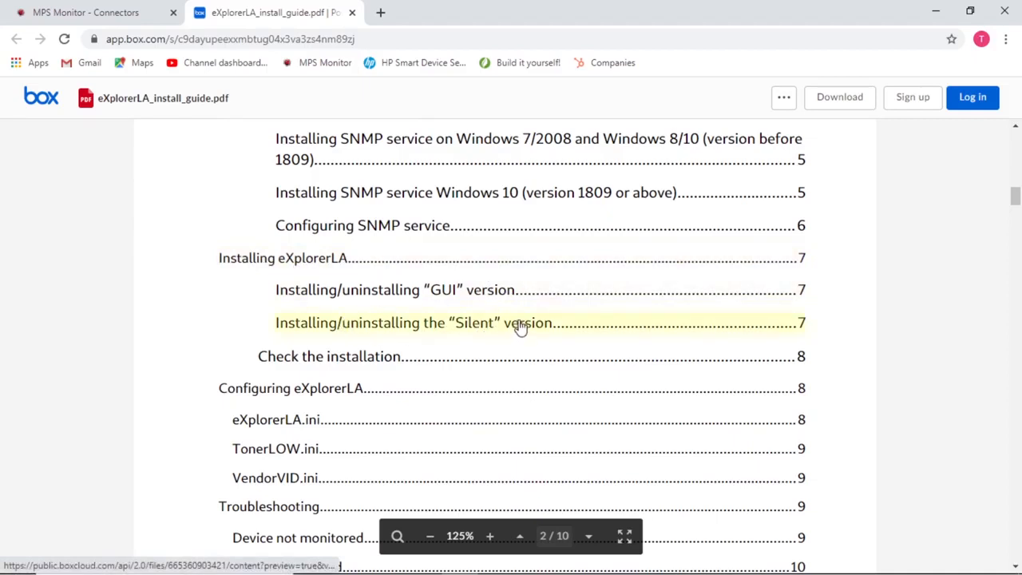
{"action": "scroll", "coordinate": [327, 348], "scroll_direction": "down", "scroll_amount": 3}
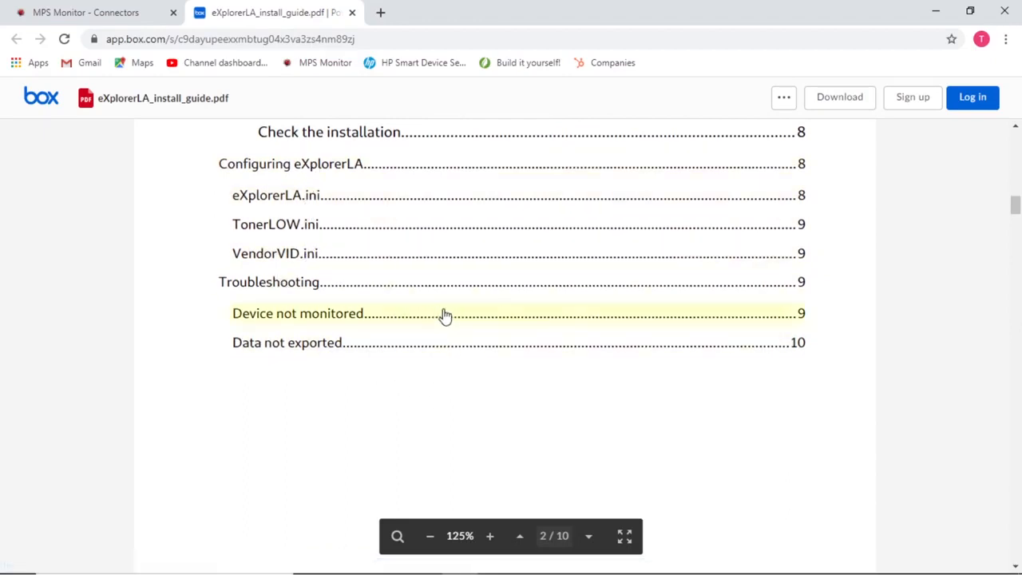
{"action": "scroll", "coordinate": [444, 309], "scroll_direction": "up", "scroll_amount": 2}
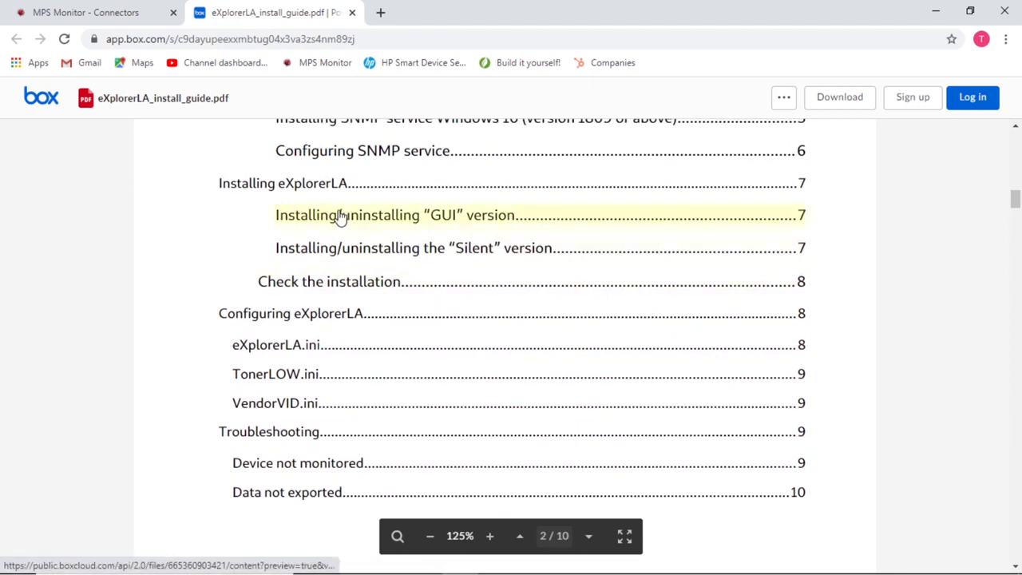
{"action": "left_click", "coordinate": [406, 247]}
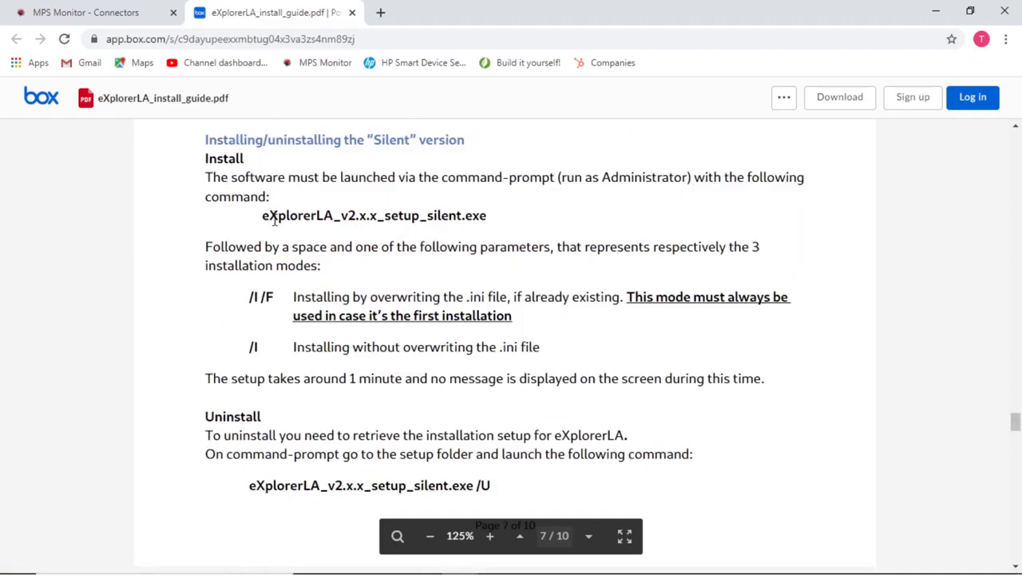
{"action": "left_click_drag", "start_coordinate": [263, 215], "coordinate": [481, 212]}
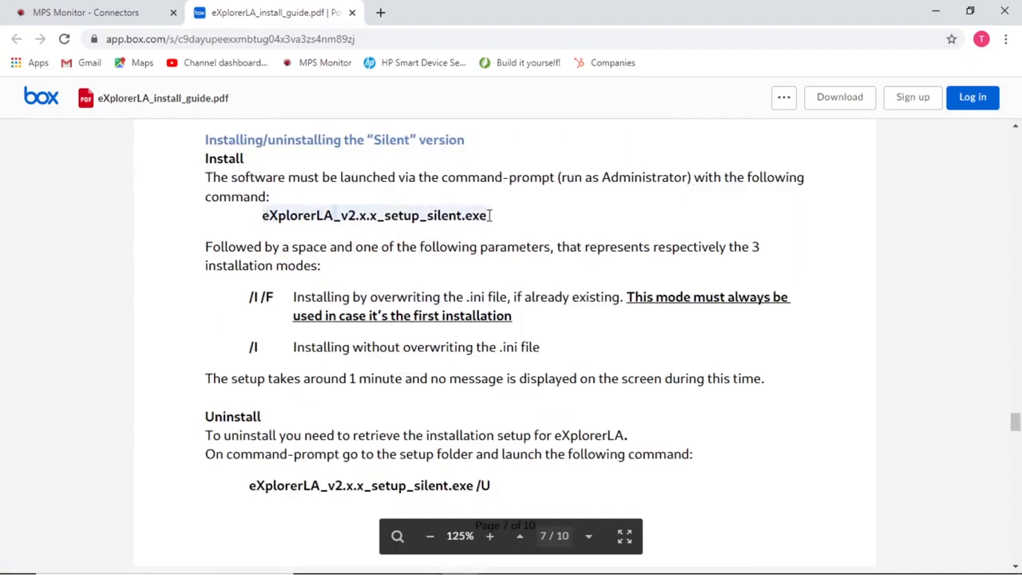
{"action": "left_click_drag", "start_coordinate": [252, 297], "coordinate": [276, 297]}
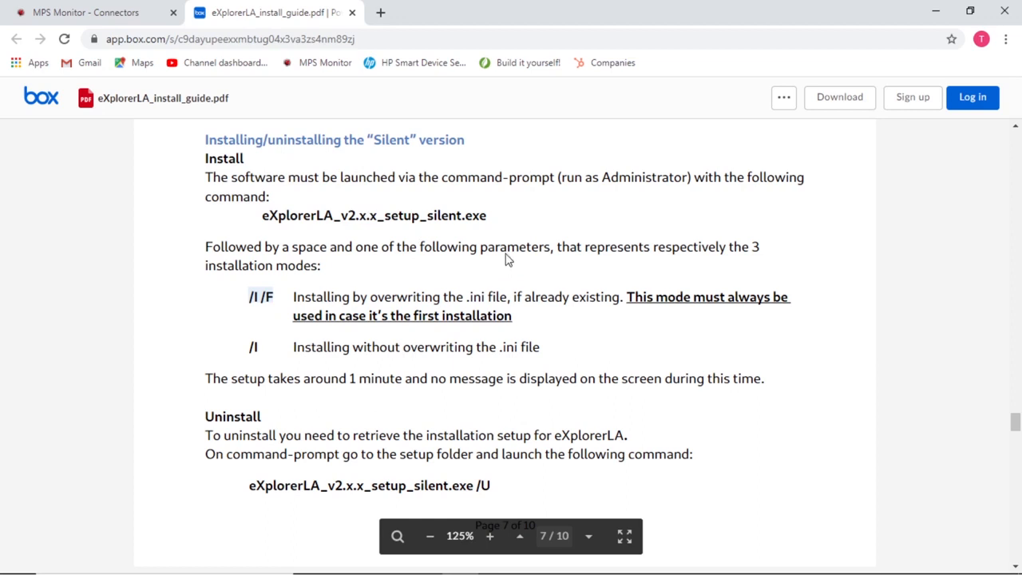
Step: Scroll to page 8's eXplorerLA.ini section with TIME1 and TIME2, then return to the install folder
{"action": "scroll", "coordinate": [558, 299], "scroll_direction": "down", "scroll_amount": 3}
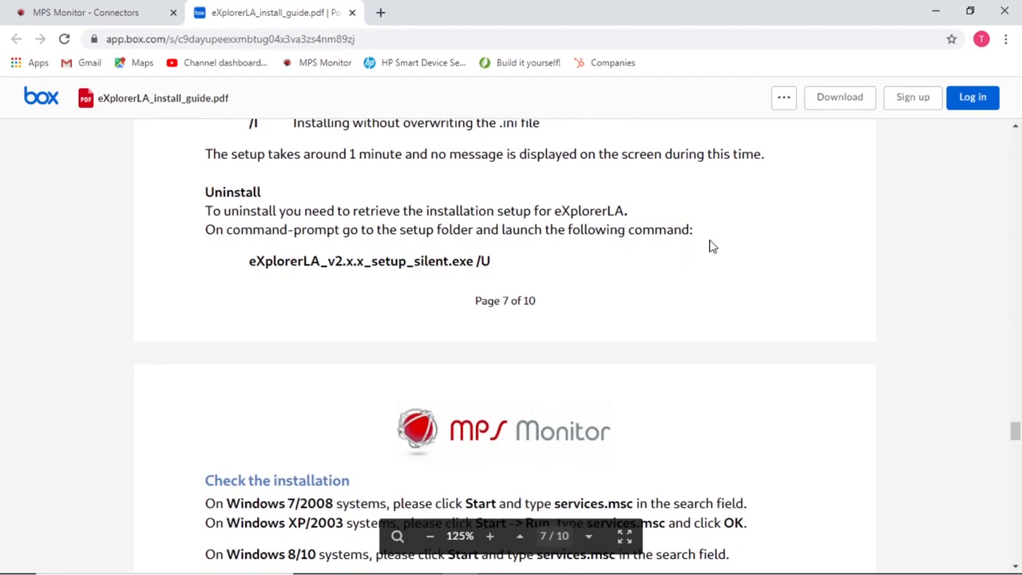
{"action": "left_click_drag", "start_coordinate": [1015, 429], "coordinate": [1015, 463]}
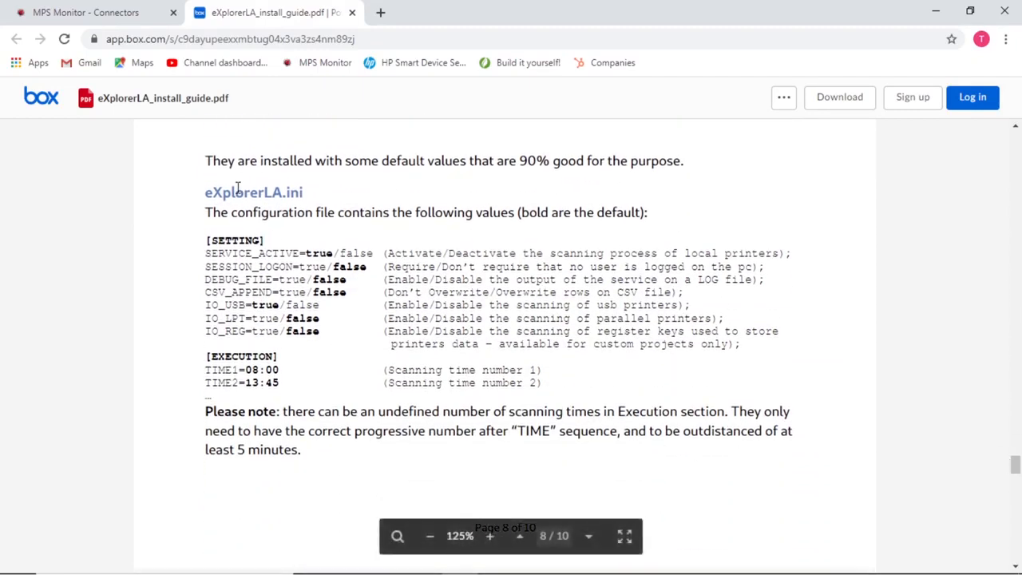
{"action": "left_click_drag", "start_coordinate": [200, 197], "coordinate": [314, 194]}
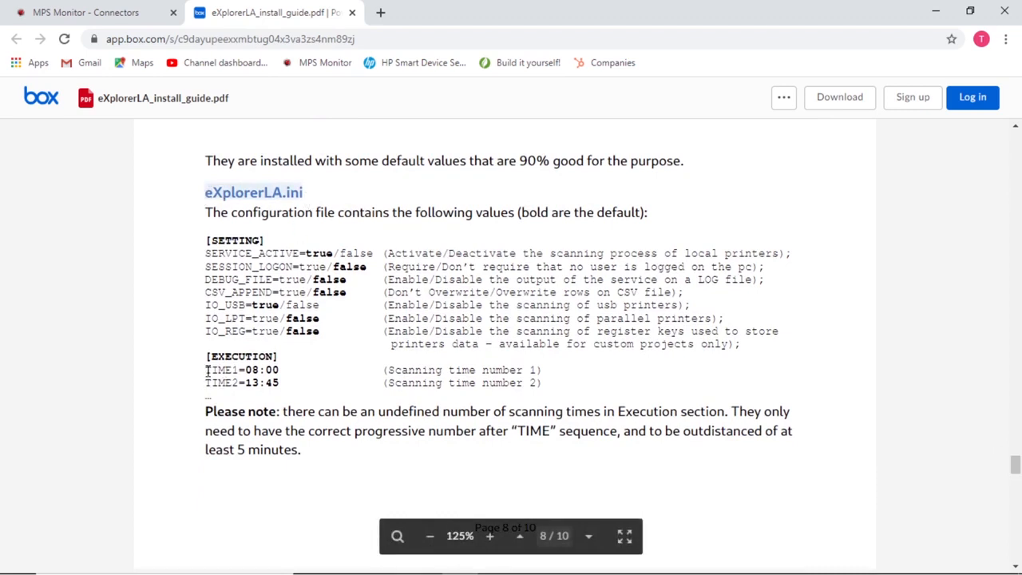
{"action": "left_click", "coordinate": [275, 371]}
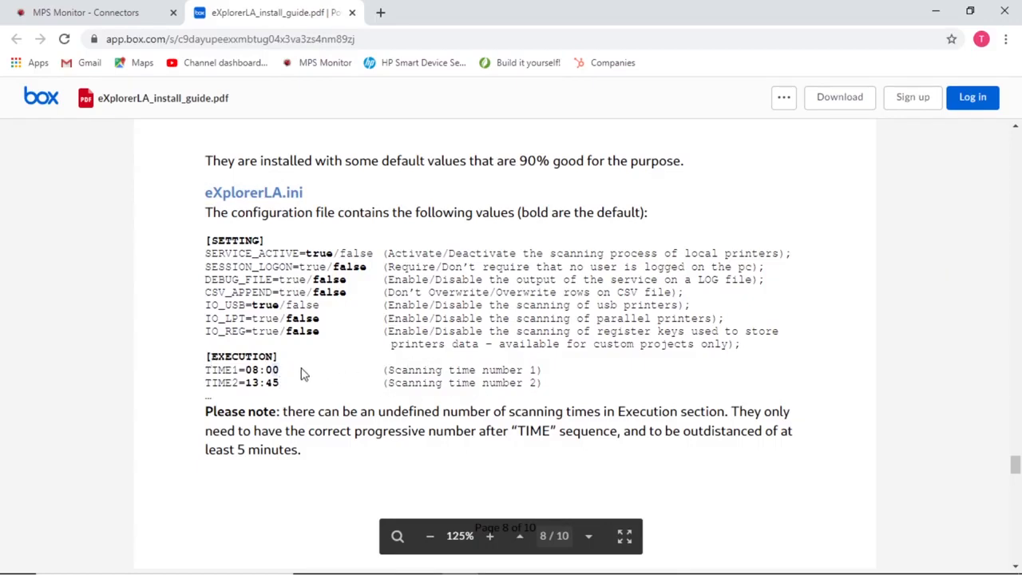
{"action": "left_click", "coordinate": [349, 560]}
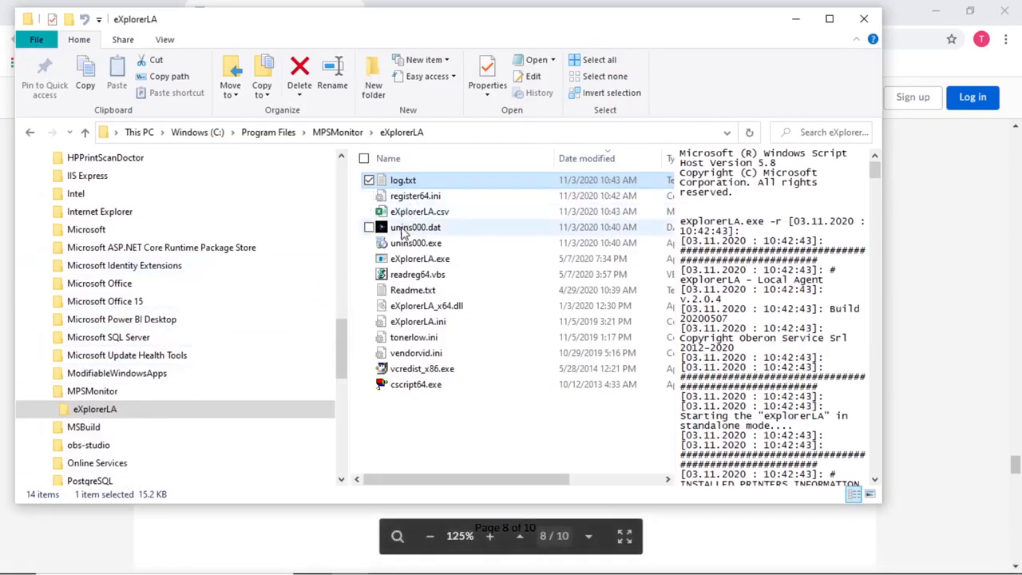
Step: Open eXplorerLA.ini and add TIME3=18:45 on a new line below TIME2=13:45
{"action": "double_click", "coordinate": [401, 323]}
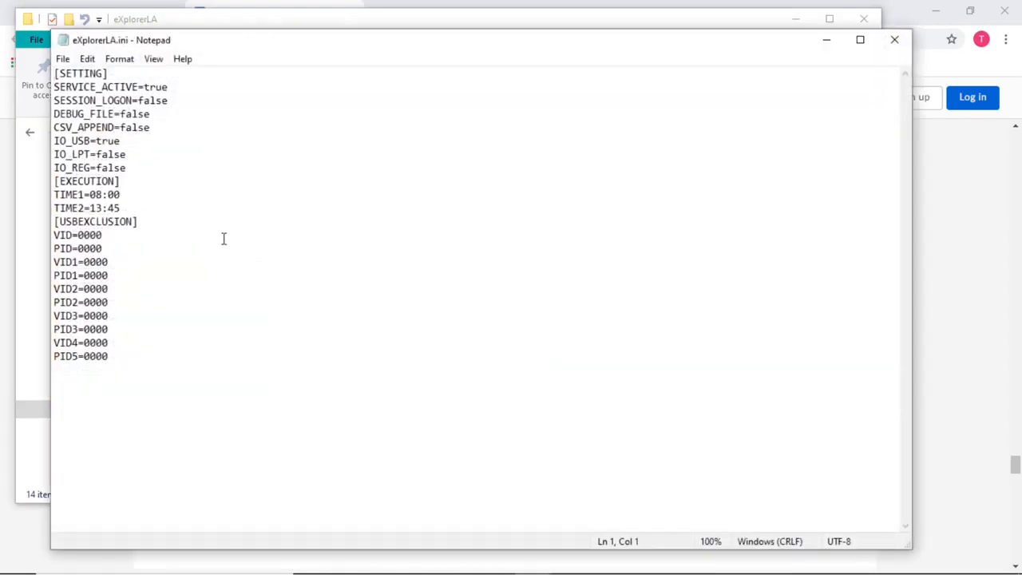
{"action": "left_click_drag", "start_coordinate": [132, 207], "coordinate": [56, 208]}
{"action": "key", "text": "ctrl+c"}
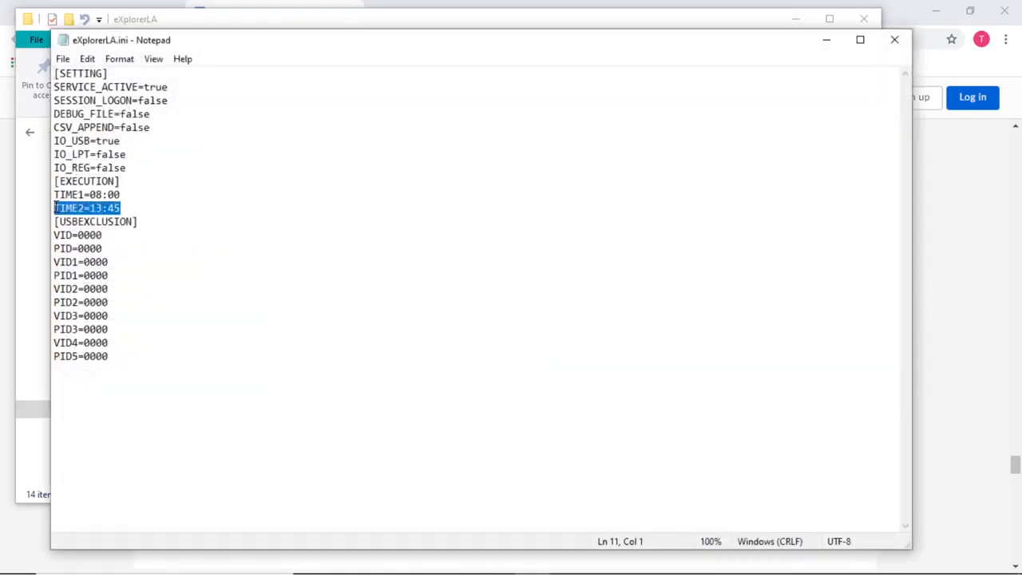
{"action": "left_click", "coordinate": [134, 209]}
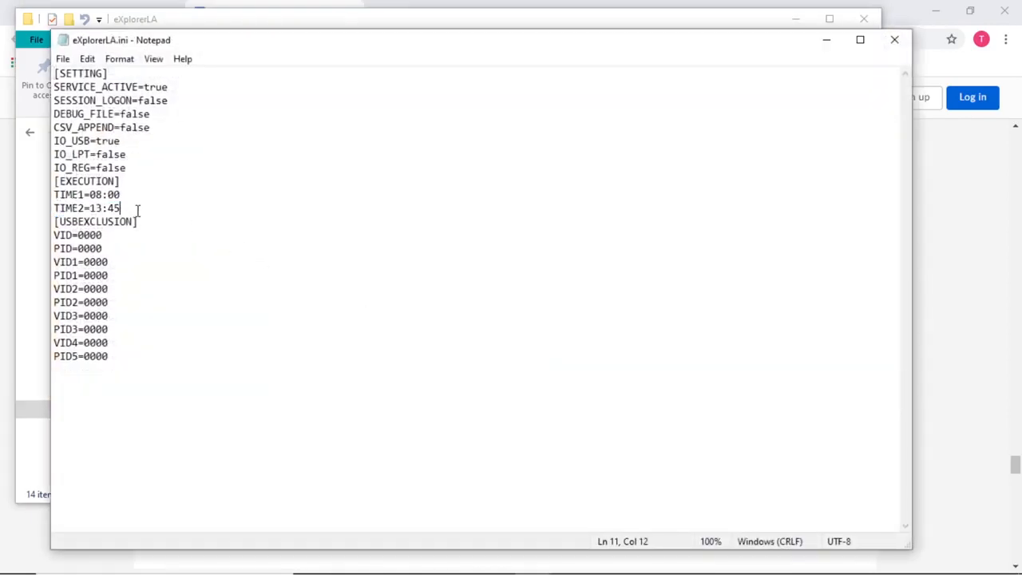
{"action": "key", "text": "Return"}
{"action": "key", "text": "ctrl+v"}
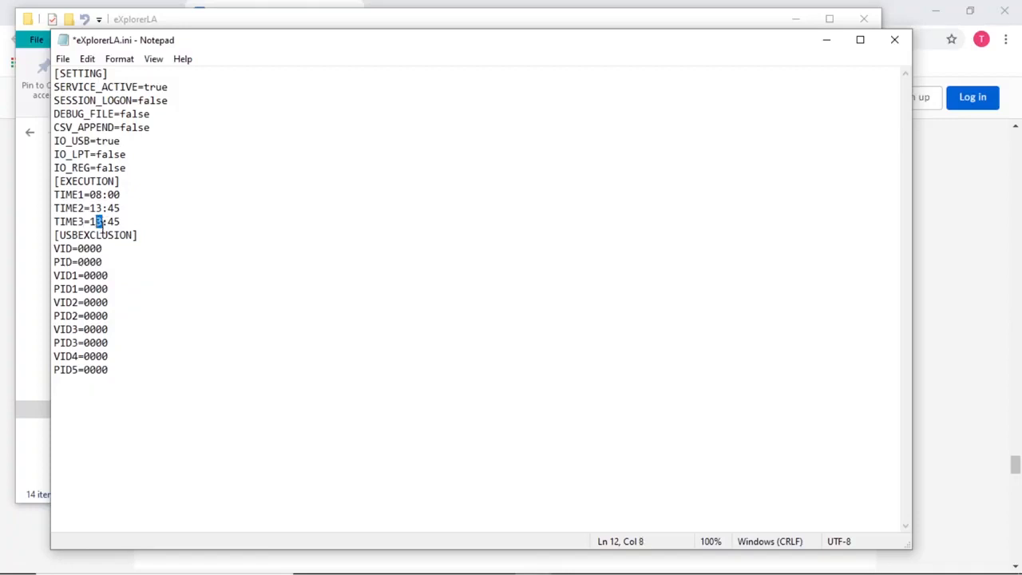
{"action": "type", "text": "8"}
{"action": "left_click", "coordinate": [130, 222]}
{"action": "left_click", "coordinate": [62, 58]}
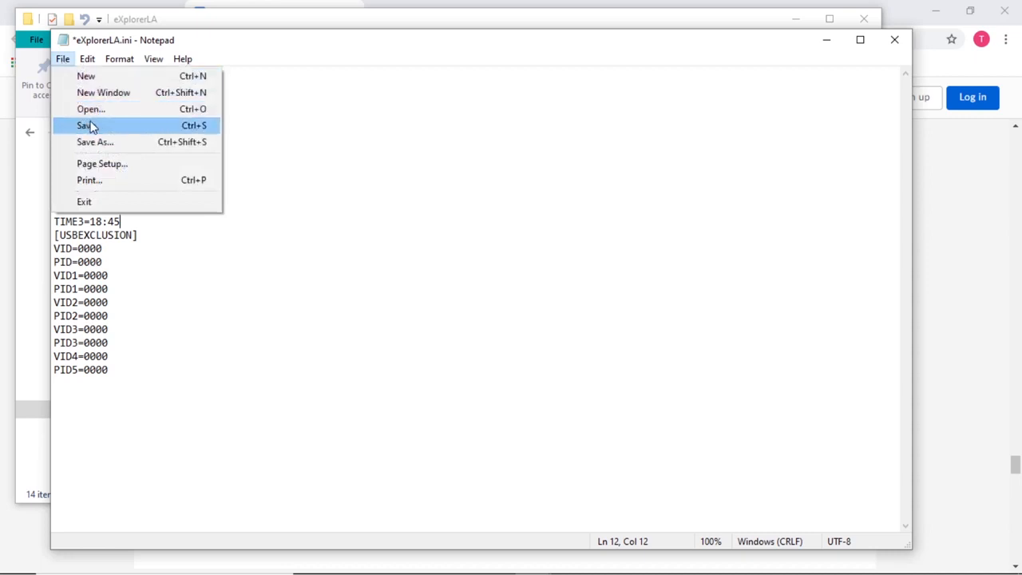
{"action": "left_click", "coordinate": [302, 46]}
{"action": "left_click_drag", "start_coordinate": [302, 46], "coordinate": [576, 73]}
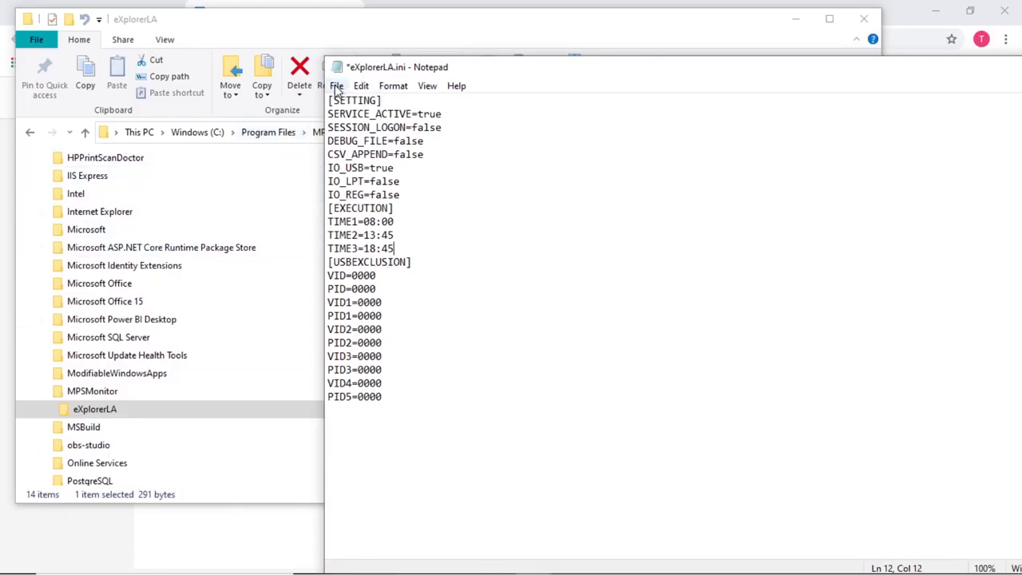
{"action": "left_click_drag", "start_coordinate": [665, 72], "coordinate": [679, 49]}
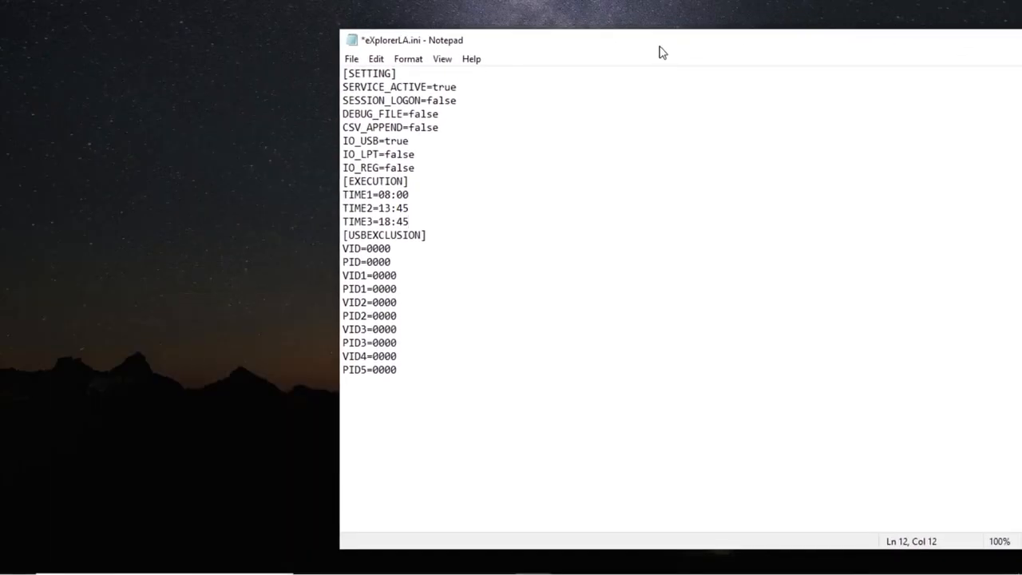
Step: Save eXplorerLA.ini into the C:\MPS folder and close Notepad
{"action": "left_click", "coordinate": [352, 59]}
{"action": "left_click", "coordinate": [372, 123]}
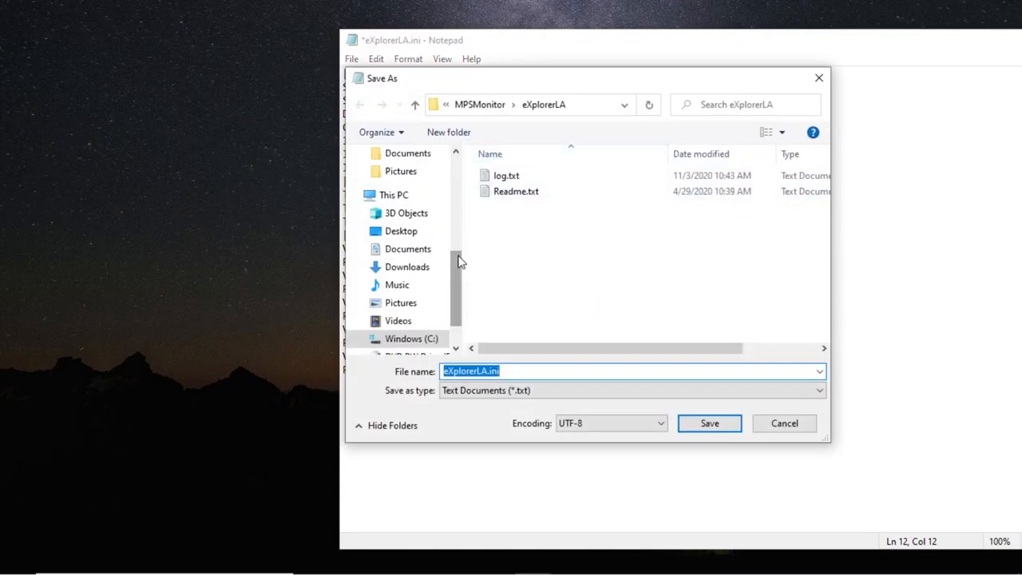
{"action": "left_click_drag", "start_coordinate": [460, 261], "coordinate": [456, 157]}
{"action": "left_click", "coordinate": [395, 326]}
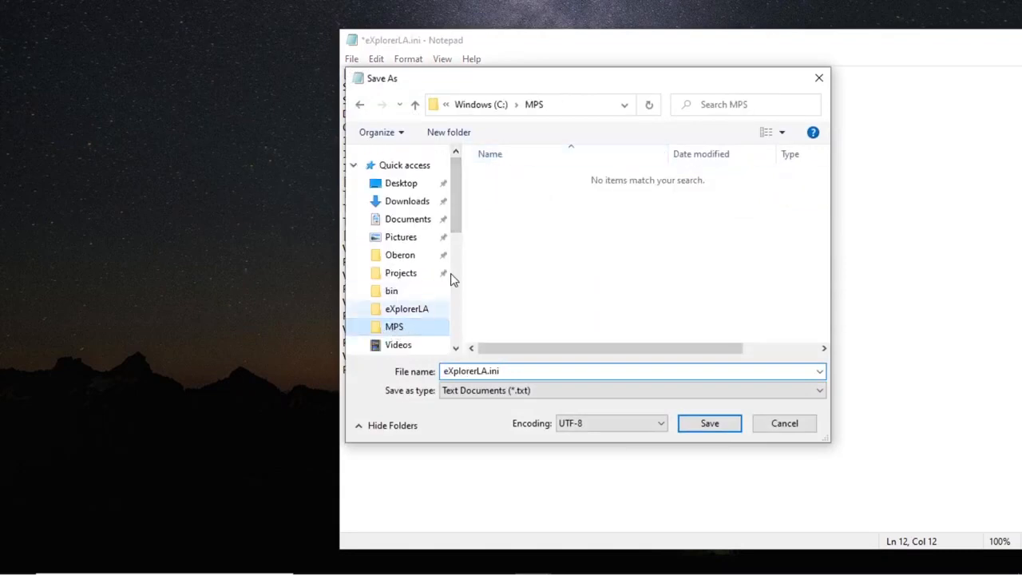
{"action": "left_click", "coordinate": [709, 431]}
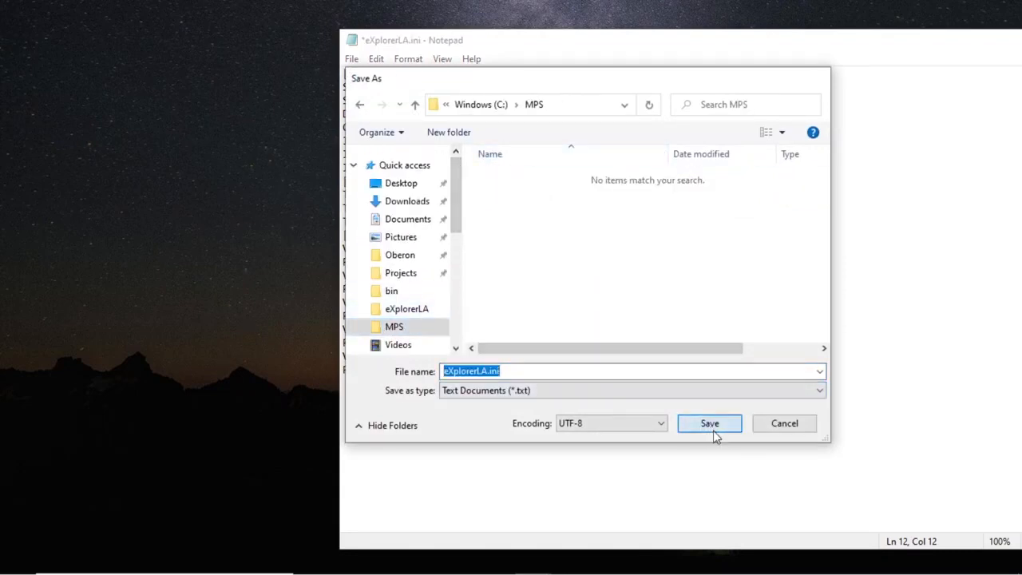
{"action": "left_click_drag", "start_coordinate": [963, 41], "coordinate": [754, 32]}
{"action": "left_click", "coordinate": [968, 36]}
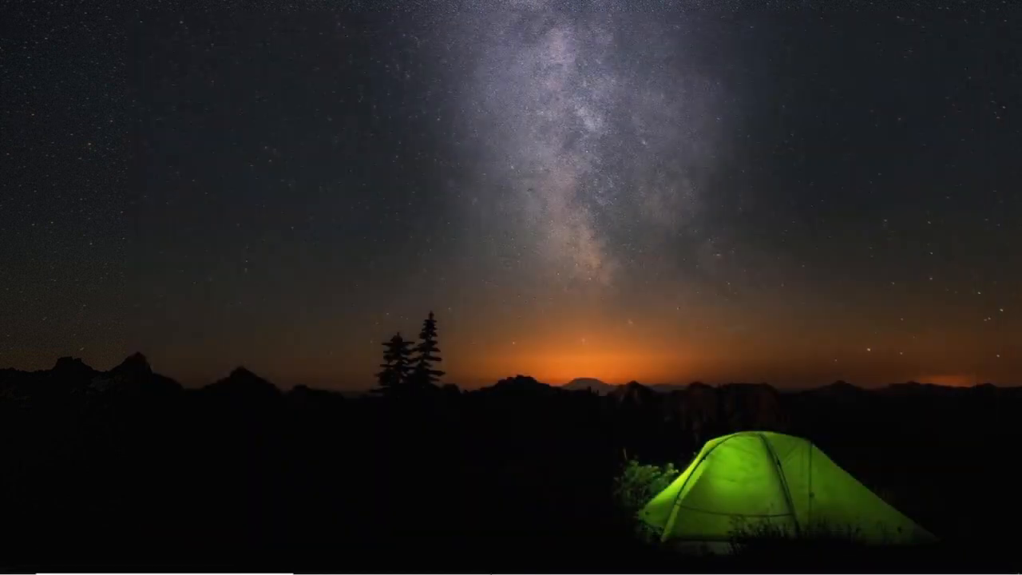
{"action": "left_click", "coordinate": [349, 557]}
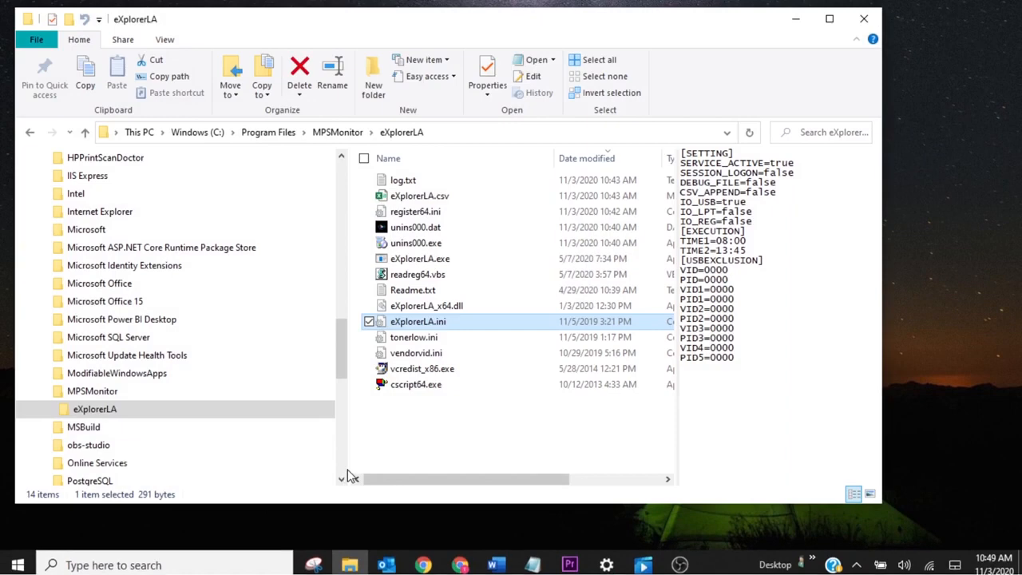
Step: Copy eXplorerLA.ini from C:\MPS and replace the one in the eXplorerLA install folder, granting administrator permission
{"action": "left_click_drag", "start_coordinate": [344, 347], "coordinate": [349, 191]}
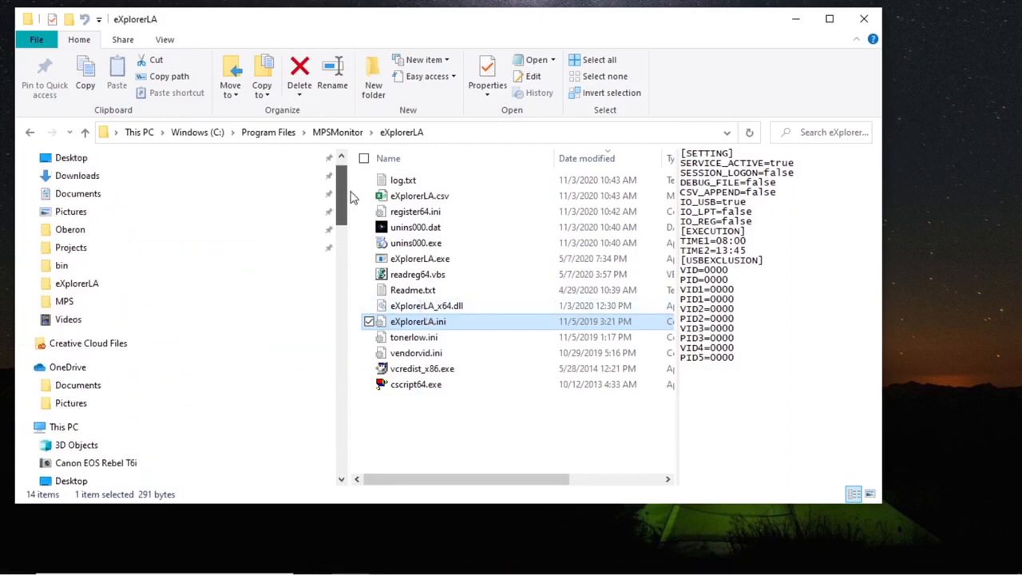
{"action": "left_click", "coordinate": [66, 302]}
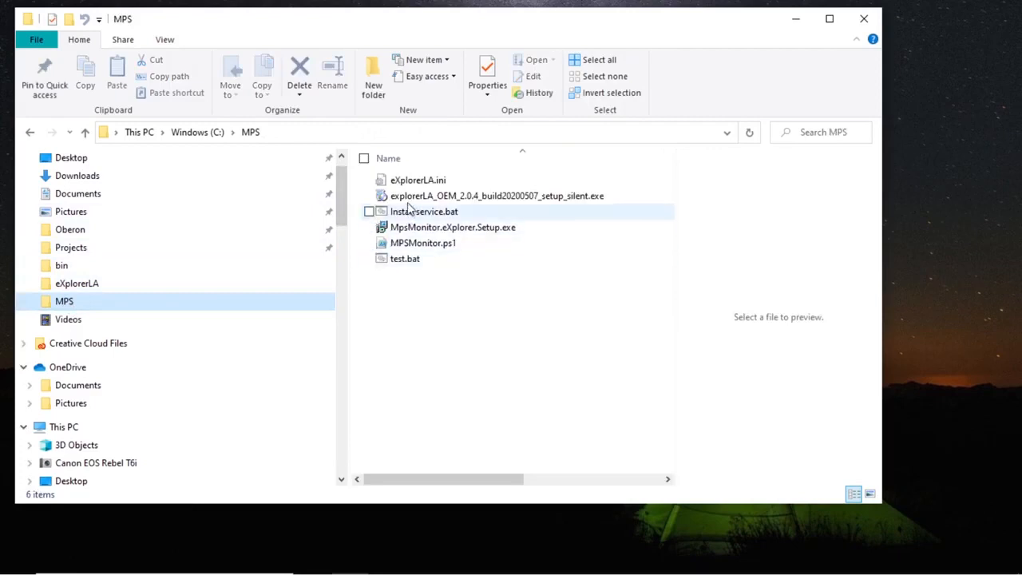
{"action": "right_click", "coordinate": [421, 185]}
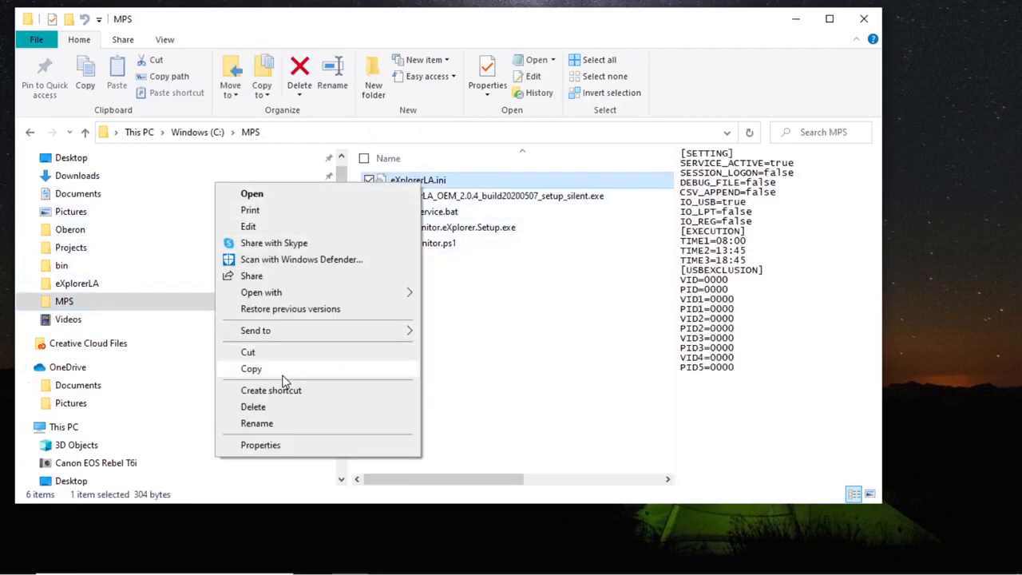
{"action": "left_click", "coordinate": [282, 370]}
{"action": "left_click", "coordinate": [32, 132]}
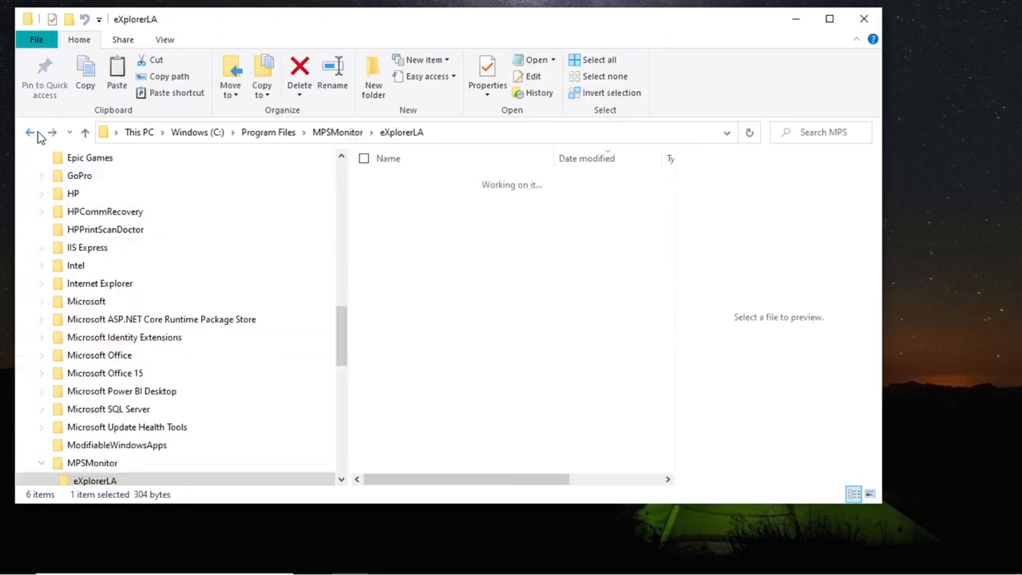
{"action": "right_click", "coordinate": [408, 409]}
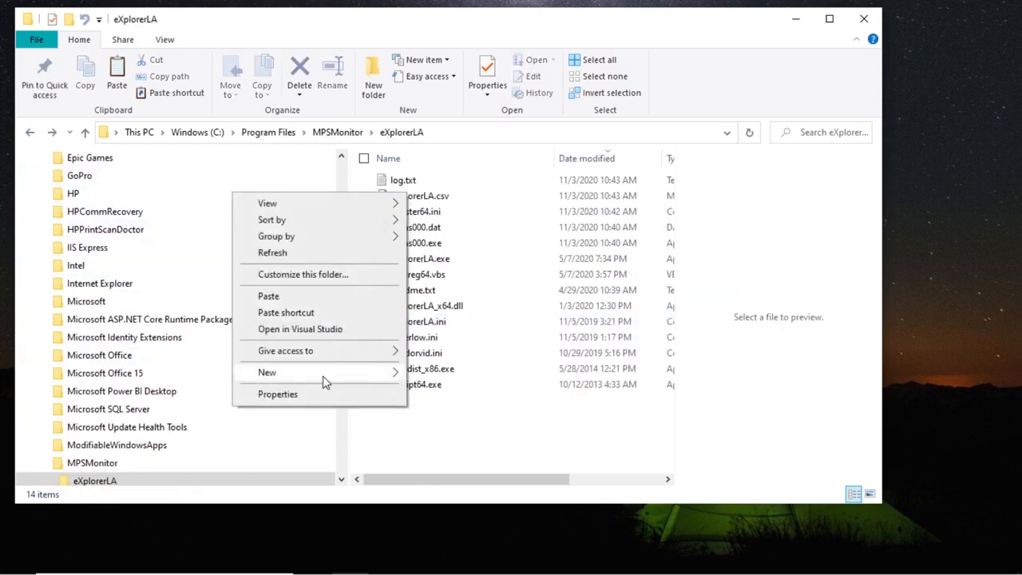
{"action": "left_click", "coordinate": [297, 296]}
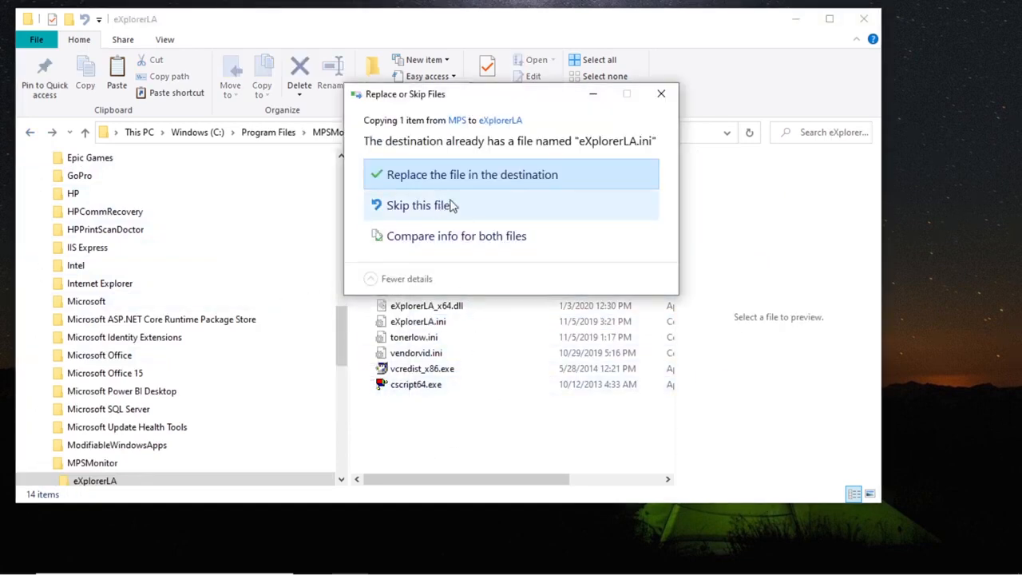
{"action": "left_click", "coordinate": [469, 177]}
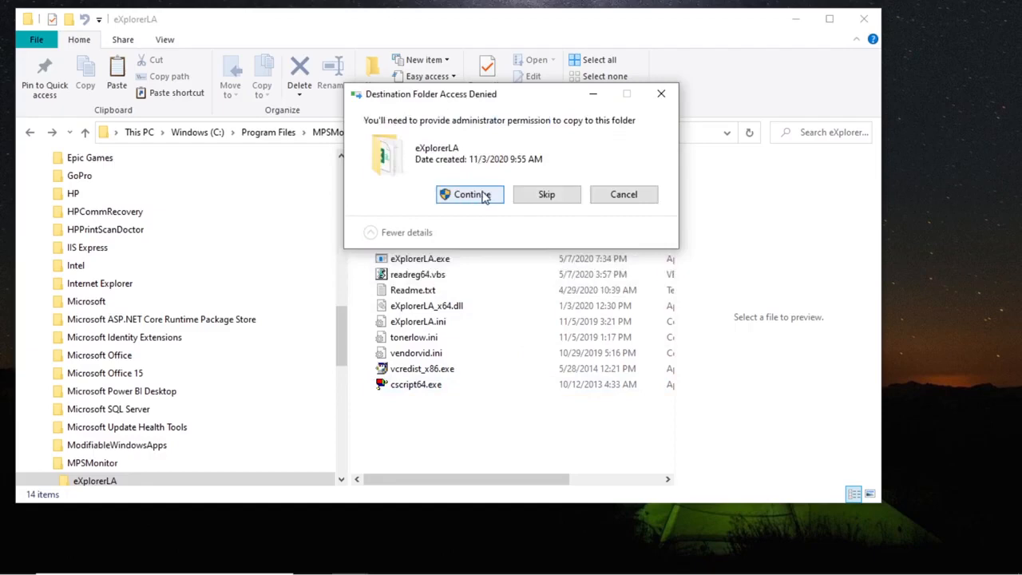
{"action": "left_click", "coordinate": [475, 200]}
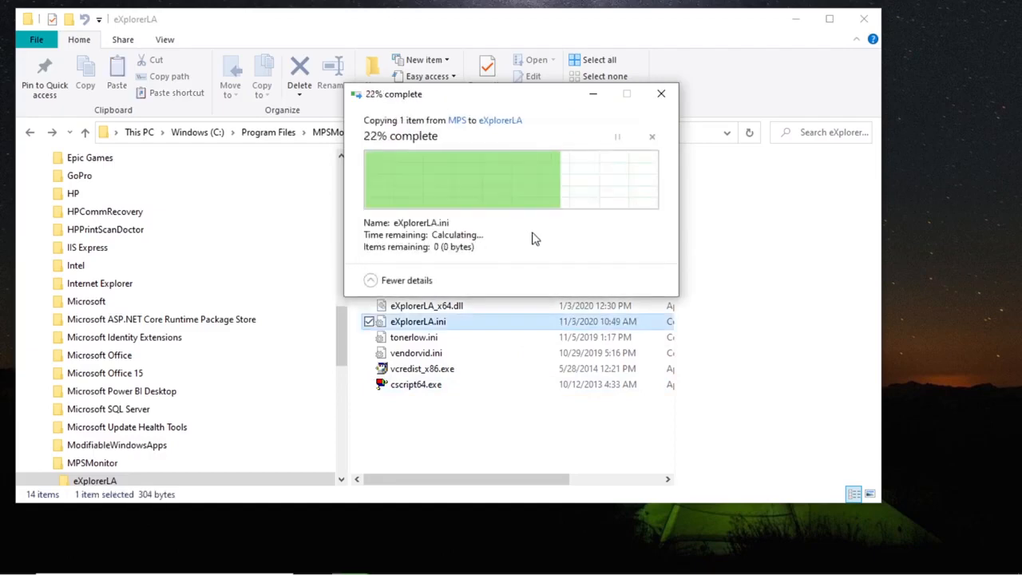
{"action": "left_click", "coordinate": [467, 434]}
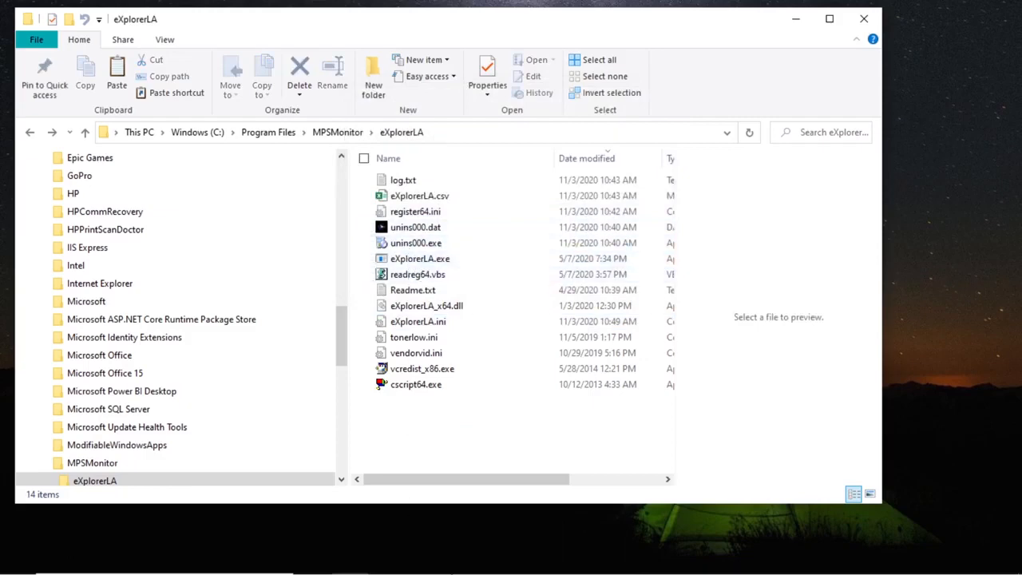
{"action": "mouse_move", "coordinate": [480, 572]}
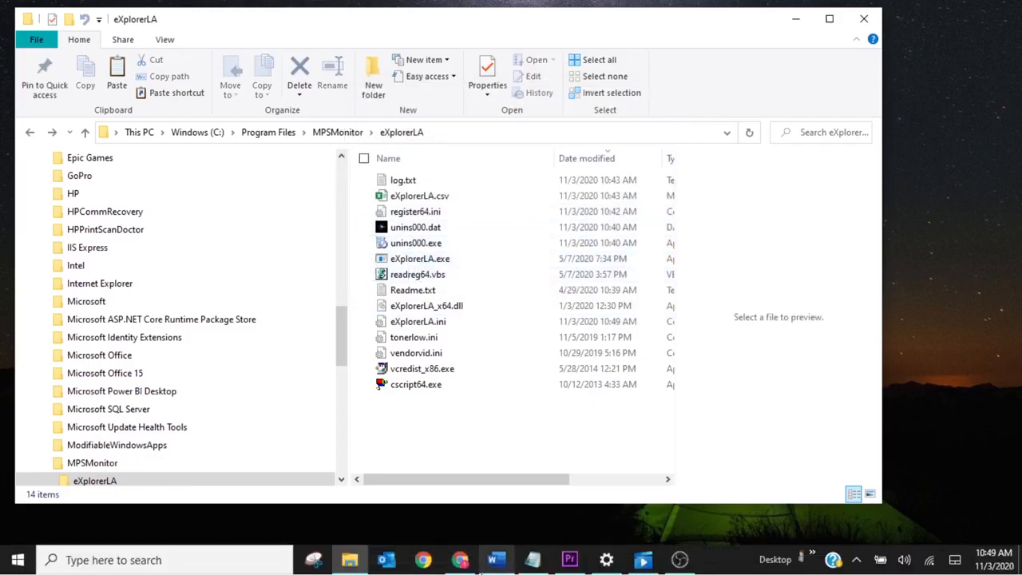
Step: Return to the install guide PDF and review the vendor VID list and the eXplorerLA.exe -r > log.txt command
{"action": "left_click", "coordinate": [495, 559]}
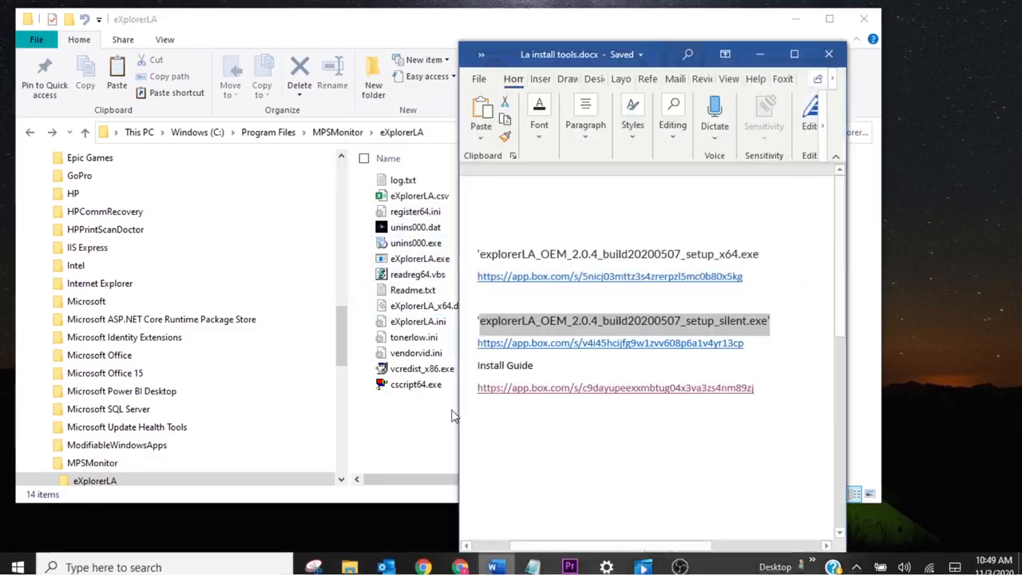
{"action": "left_click", "coordinate": [470, 563]}
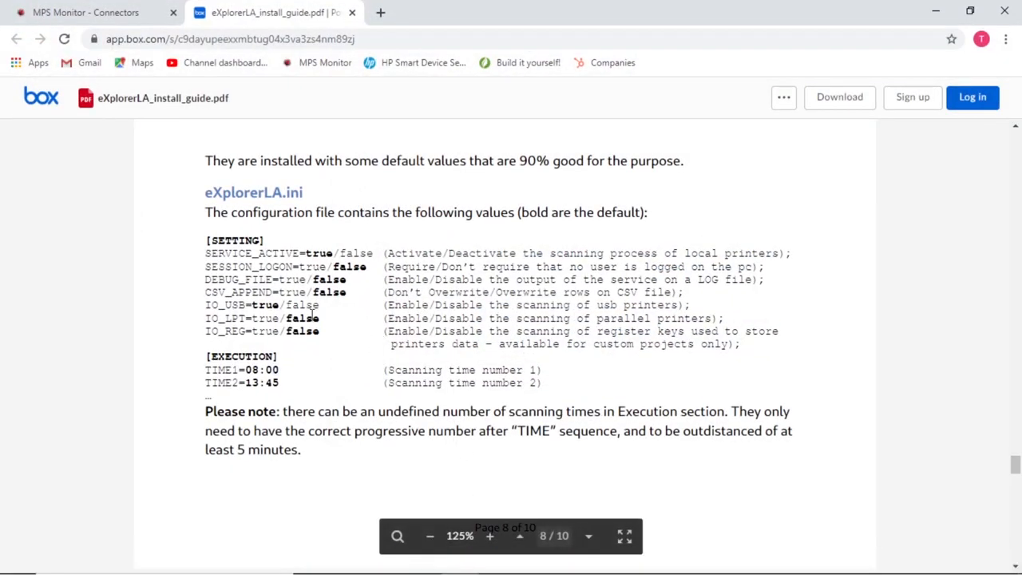
{"action": "scroll", "coordinate": [311, 313], "scroll_direction": "down", "scroll_amount": 12}
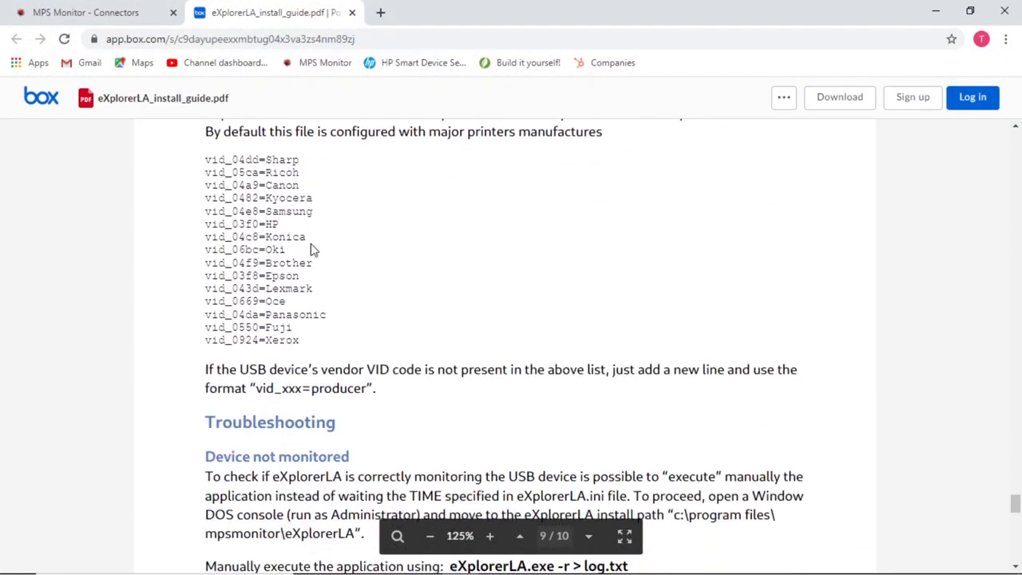
{"action": "left_click_drag", "start_coordinate": [205, 156], "coordinate": [346, 343]}
{"action": "scroll", "coordinate": [479, 254], "scroll_direction": "down", "scroll_amount": 5}
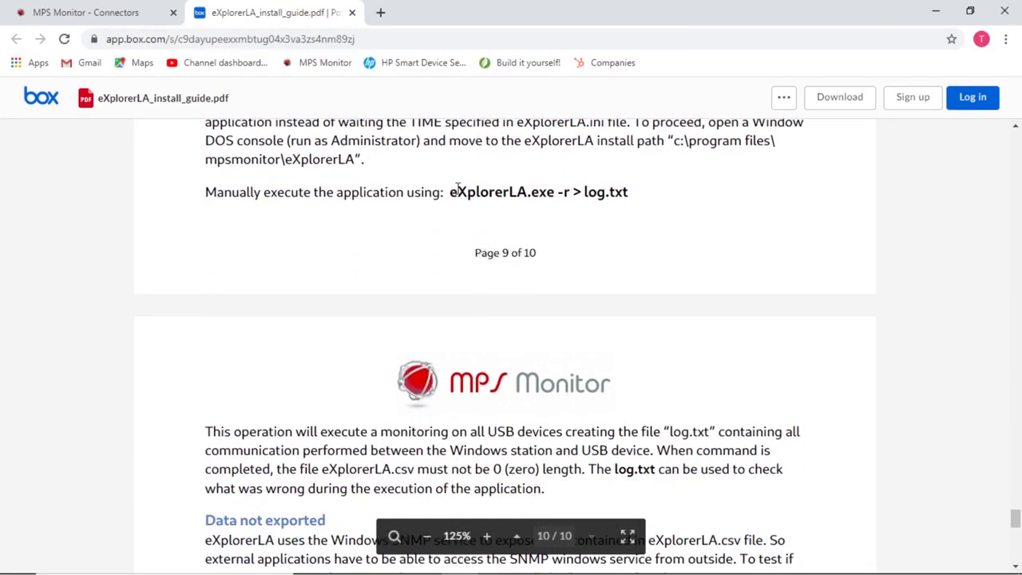
{"action": "left_click_drag", "start_coordinate": [451, 192], "coordinate": [626, 192]}
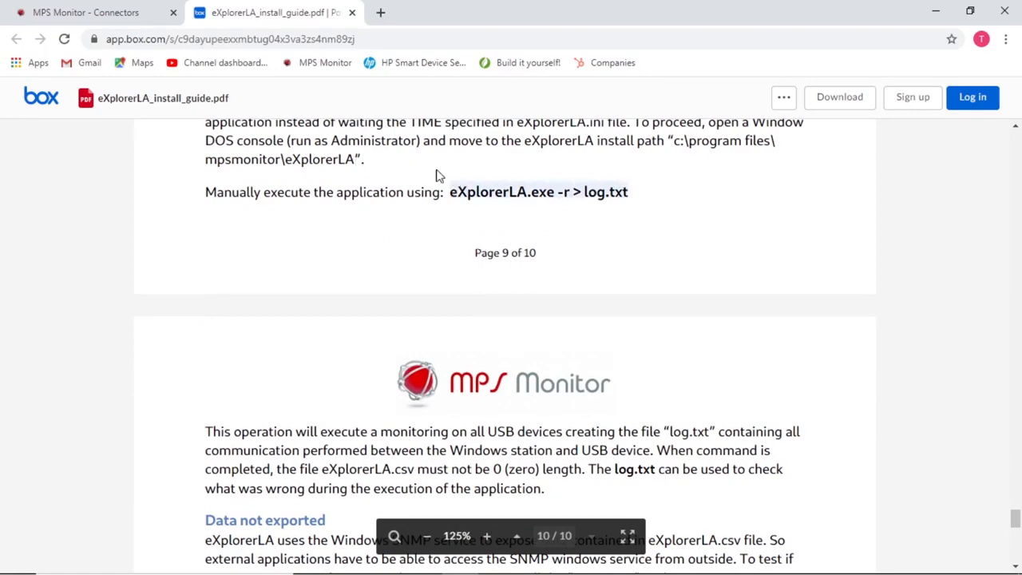
Step: Scroll to page 10's Data not exported section, marking the snmpwalk test command and SNMP service
{"action": "scroll", "coordinate": [613, 276], "scroll_direction": "down", "scroll_amount": 2}
{"action": "scroll", "coordinate": [607, 270], "scroll_direction": "down", "scroll_amount": 4}
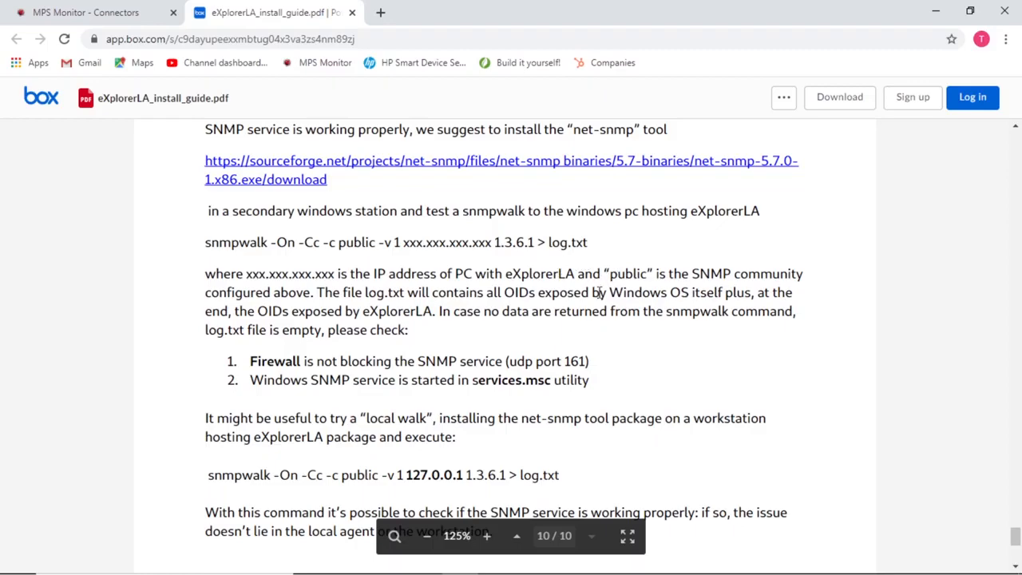
{"action": "scroll", "coordinate": [638, 316], "scroll_direction": "up", "scroll_amount": 2}
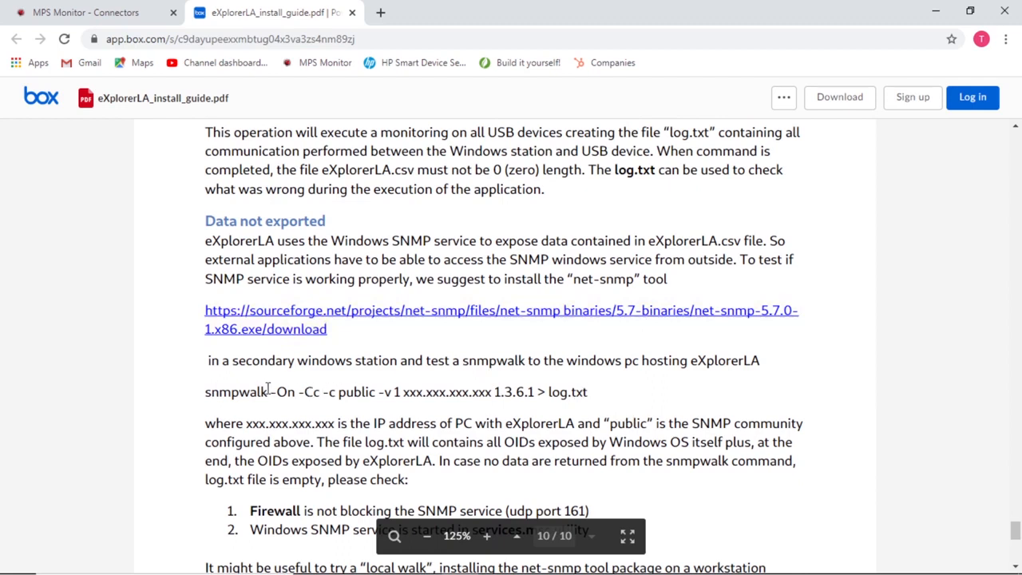
{"action": "left_click_drag", "start_coordinate": [205, 391], "coordinate": [594, 391]}
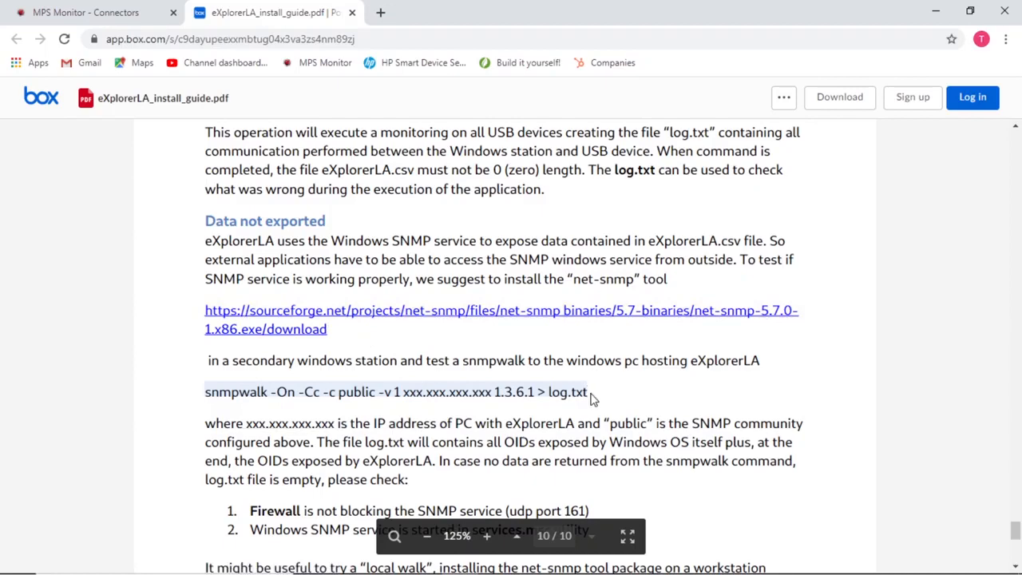
{"action": "scroll", "coordinate": [603, 364], "scroll_direction": "down", "scroll_amount": 2}
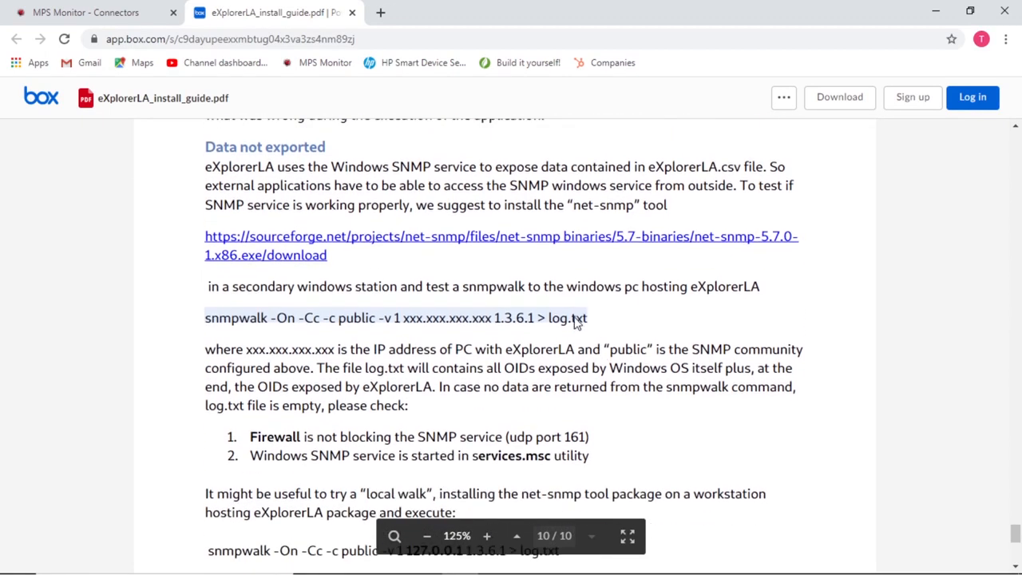
{"action": "scroll", "coordinate": [575, 316], "scroll_direction": "down", "scroll_amount": 2}
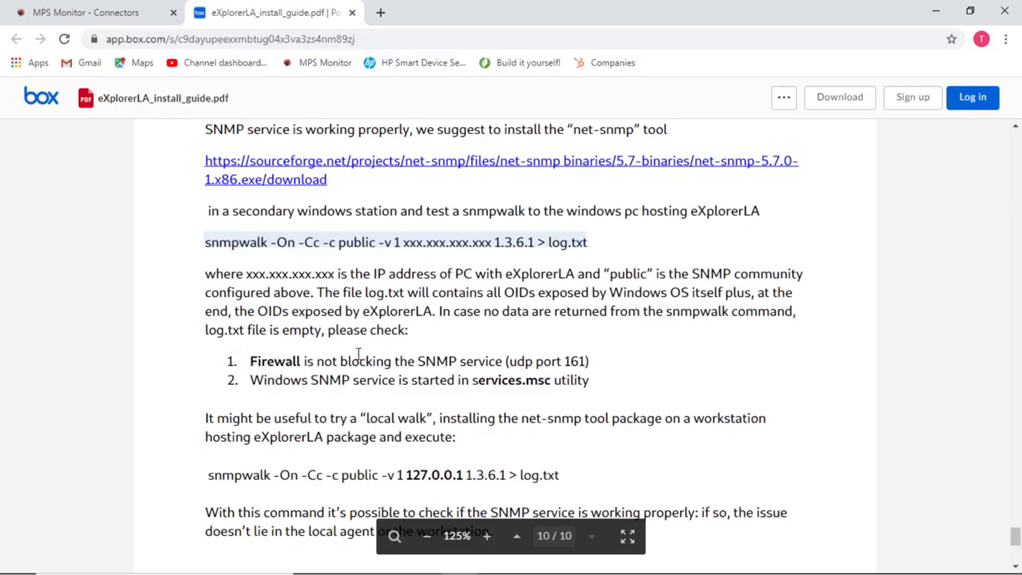
{"action": "left_click", "coordinate": [423, 360]}
{"action": "left_click_drag", "start_coordinate": [423, 360], "coordinate": [516, 362]}
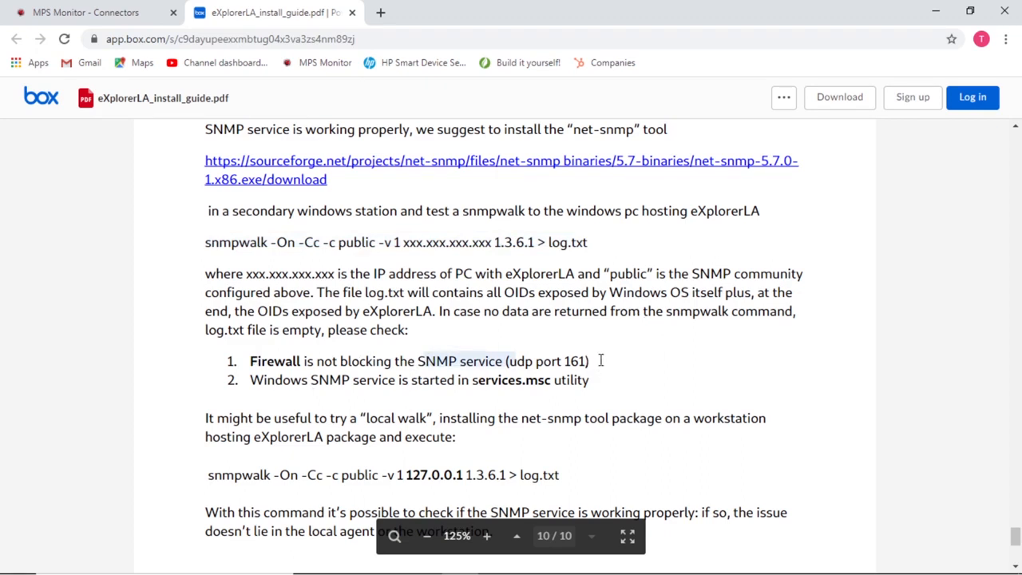
{"action": "left_click", "coordinate": [589, 360]}
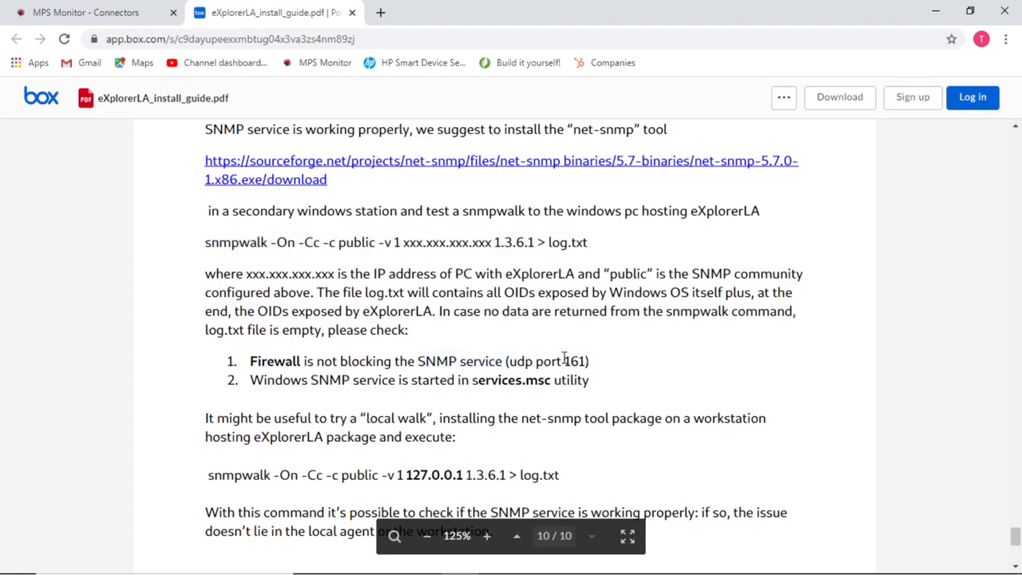